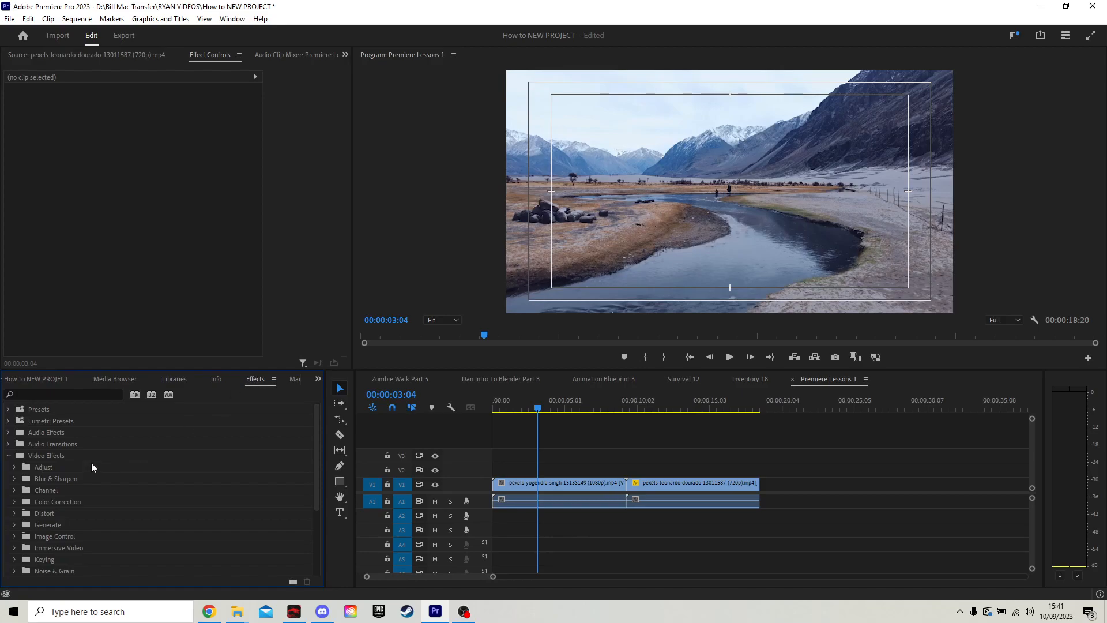
Apply the Lumetri Color effect from the Color Correction video effects to the first clip in the sequence
{"action": "left_click", "coordinate": [9, 456]}
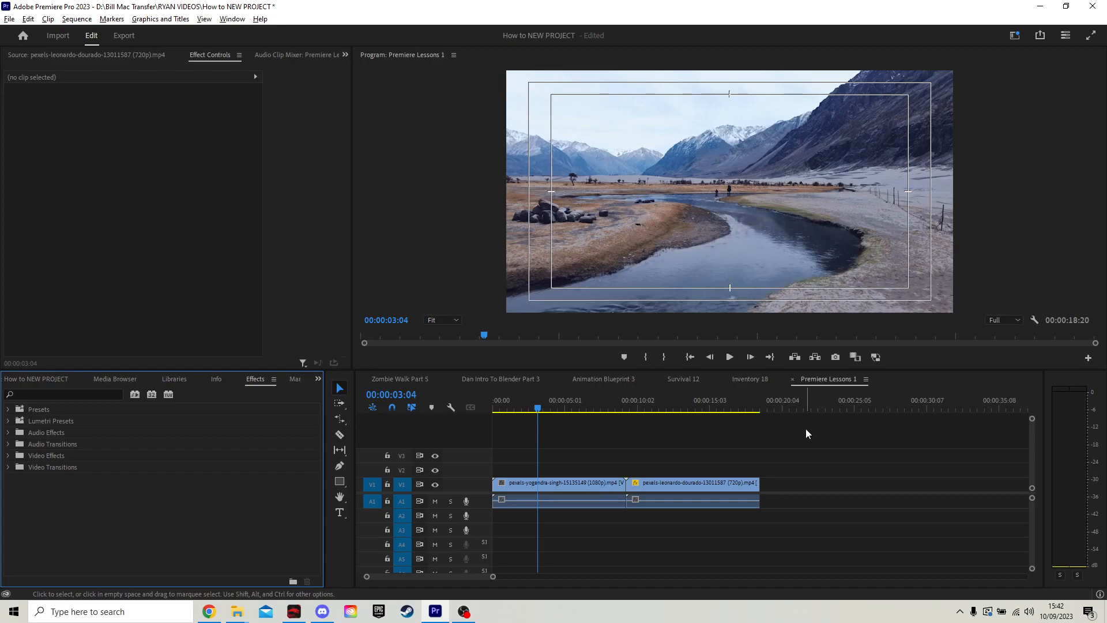
{"action": "left_click", "coordinate": [8, 456]}
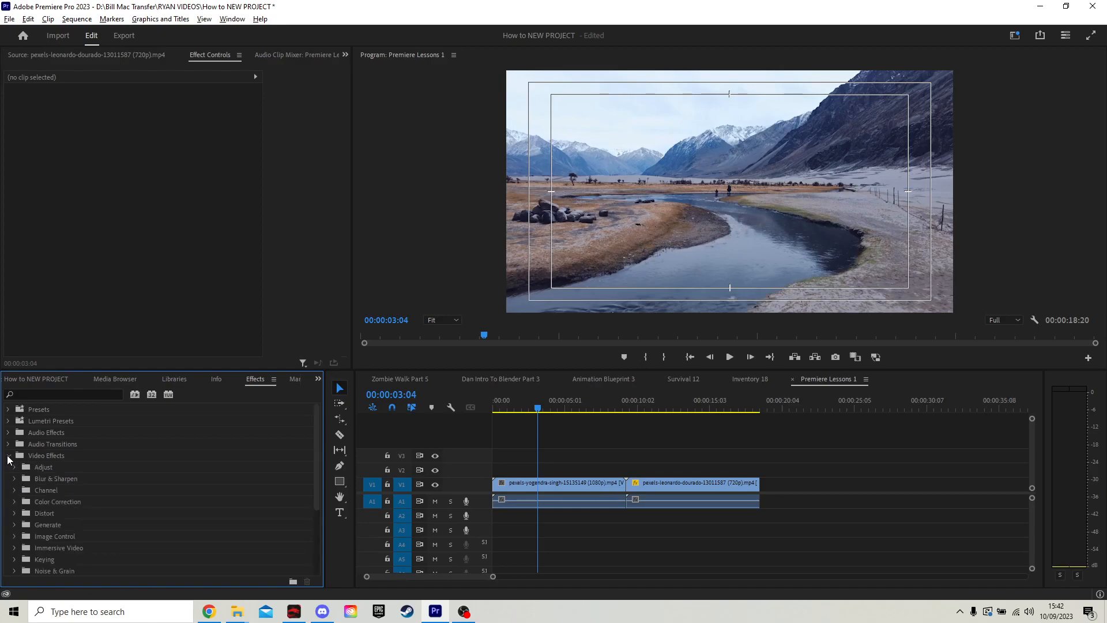
{"action": "left_click", "coordinate": [15, 502]}
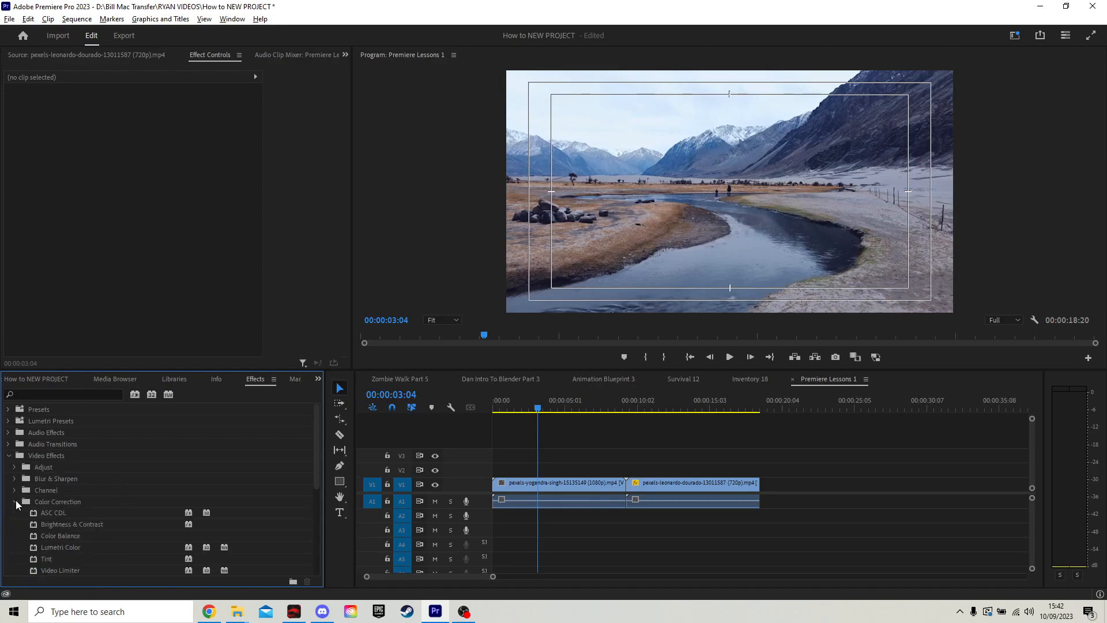
{"action": "left_click_drag", "start_coordinate": [319, 431], "coordinate": [320, 455]}
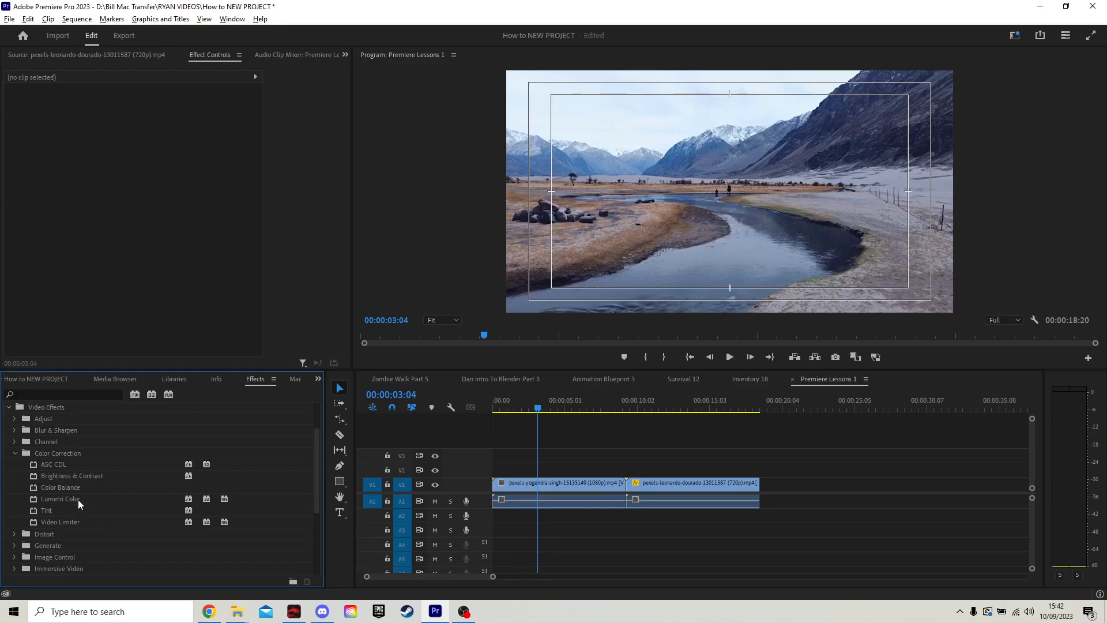
{"action": "left_click", "coordinate": [94, 498]}
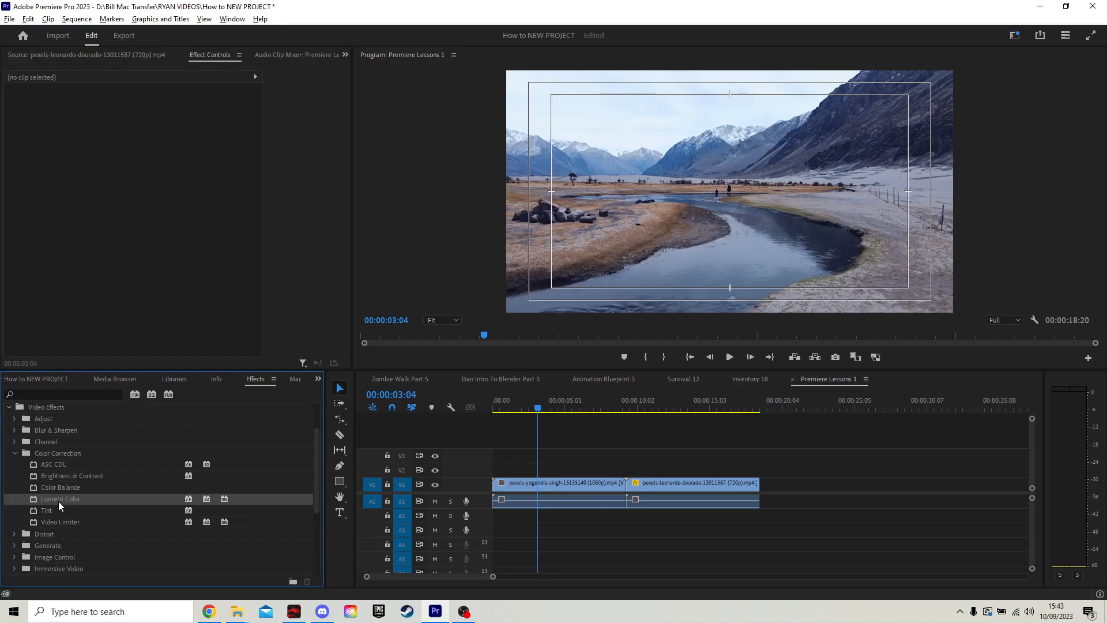
{"action": "left_click_drag", "start_coordinate": [67, 499], "coordinate": [552, 486]}
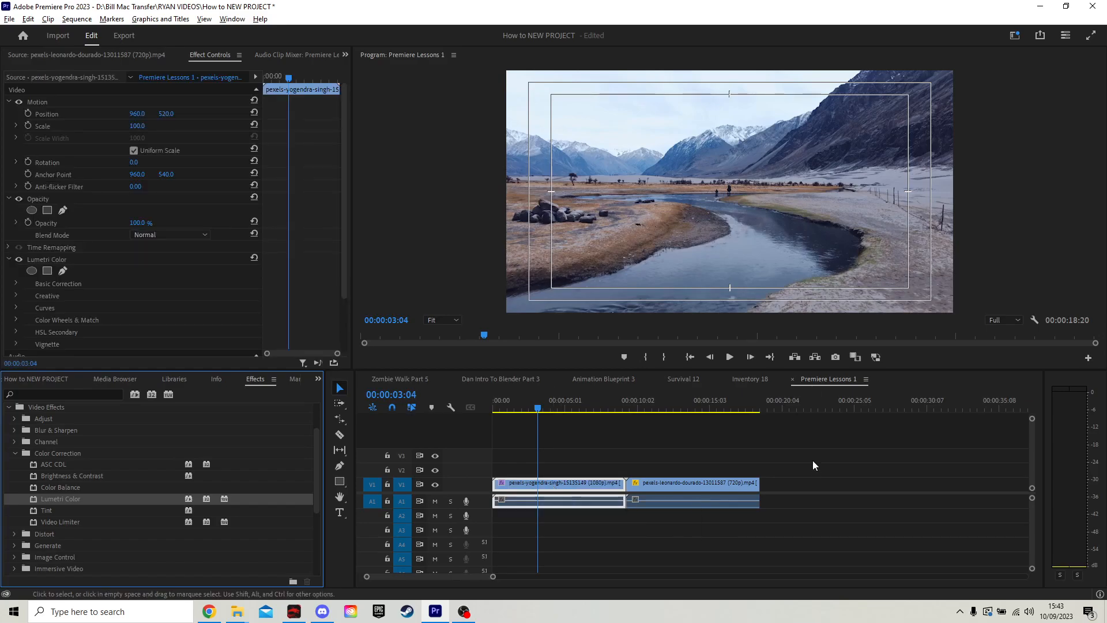
Select the first clip, collapse its Motion and Opacity settings, and expand Lumetri Color's Basic Correction section
{"action": "left_click", "coordinate": [558, 483]}
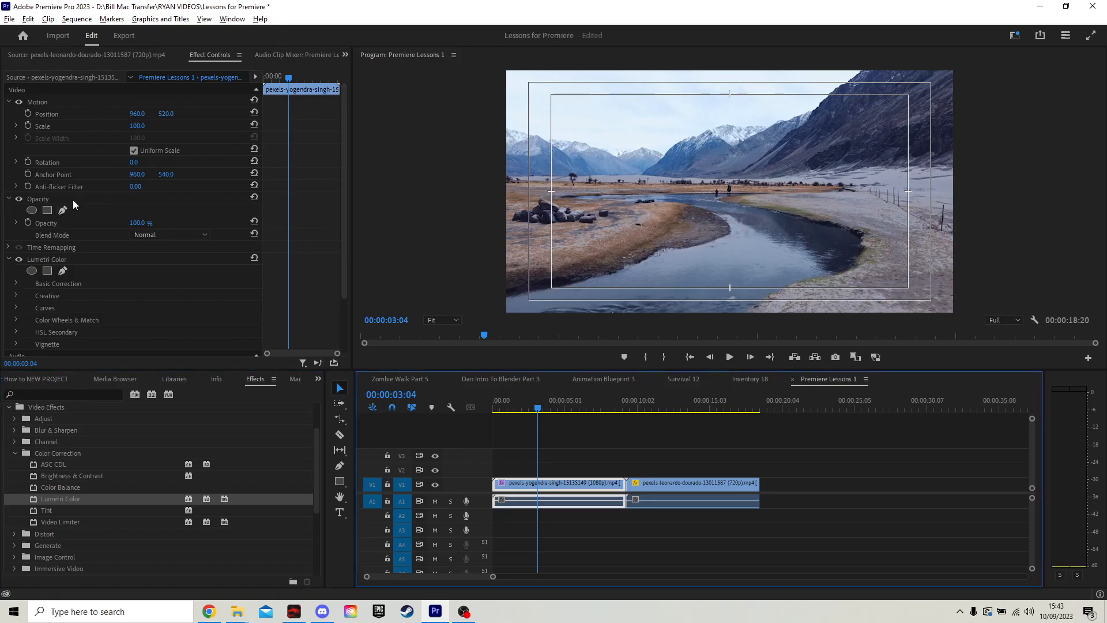
{"action": "left_click", "coordinate": [8, 103]}
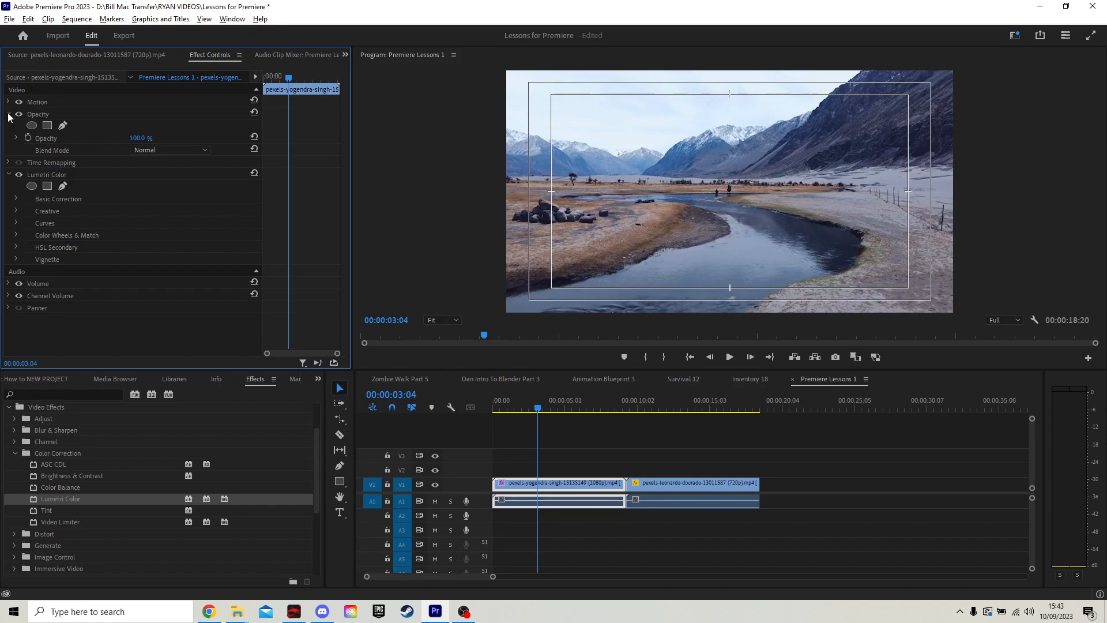
{"action": "left_click", "coordinate": [8, 115]}
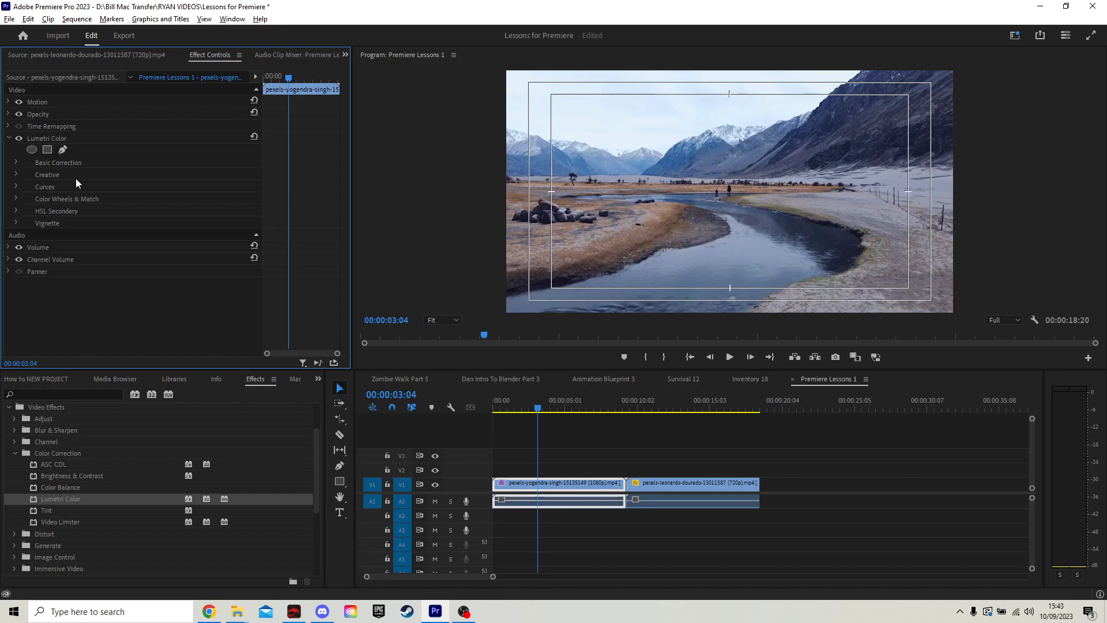
{"action": "left_click", "coordinate": [17, 162]}
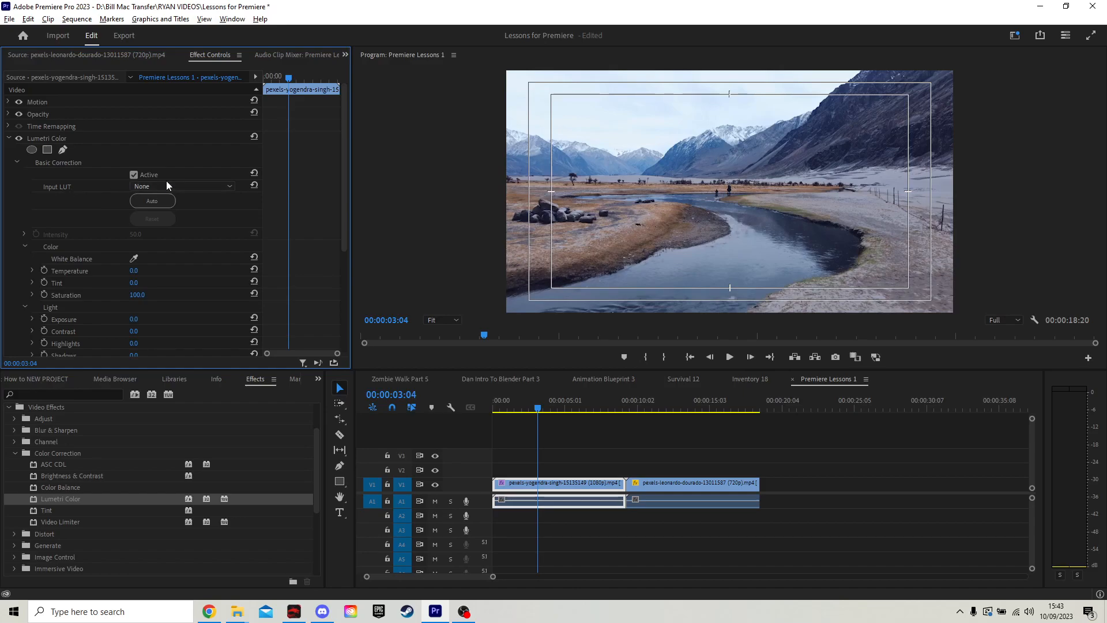
Review the Input LUT options and the Color and Light settings under Basic Correction
{"action": "left_click", "coordinate": [188, 187]}
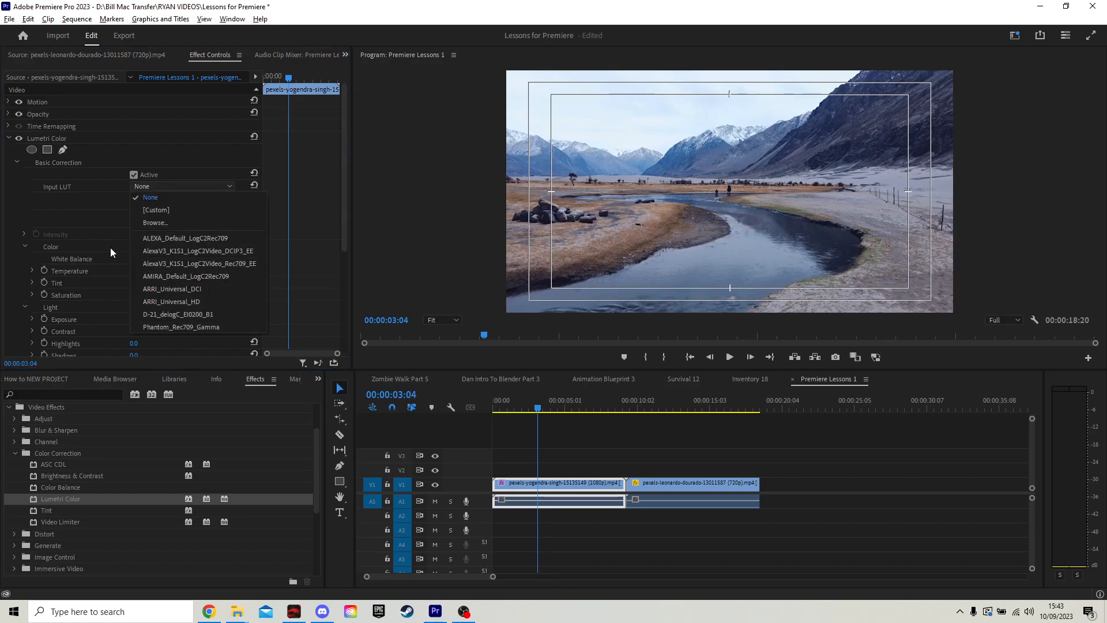
{"action": "left_click", "coordinate": [82, 195]}
{"action": "scroll", "coordinate": [85, 207], "scroll_direction": "down", "scroll_amount": 4}
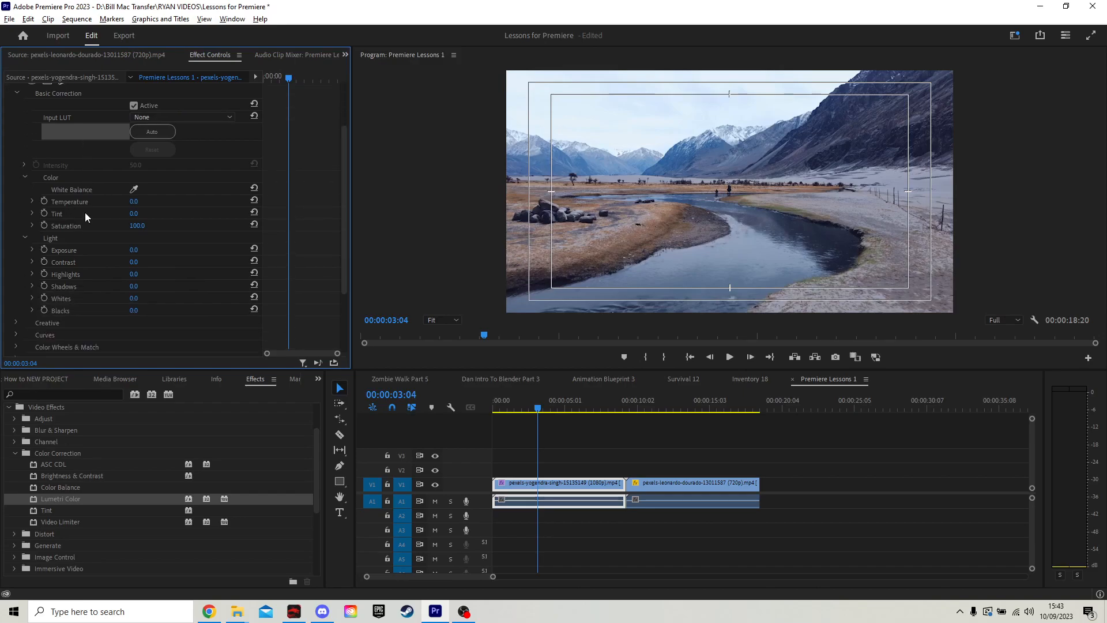
{"action": "scroll", "coordinate": [85, 212], "scroll_direction": "down", "scroll_amount": 2}
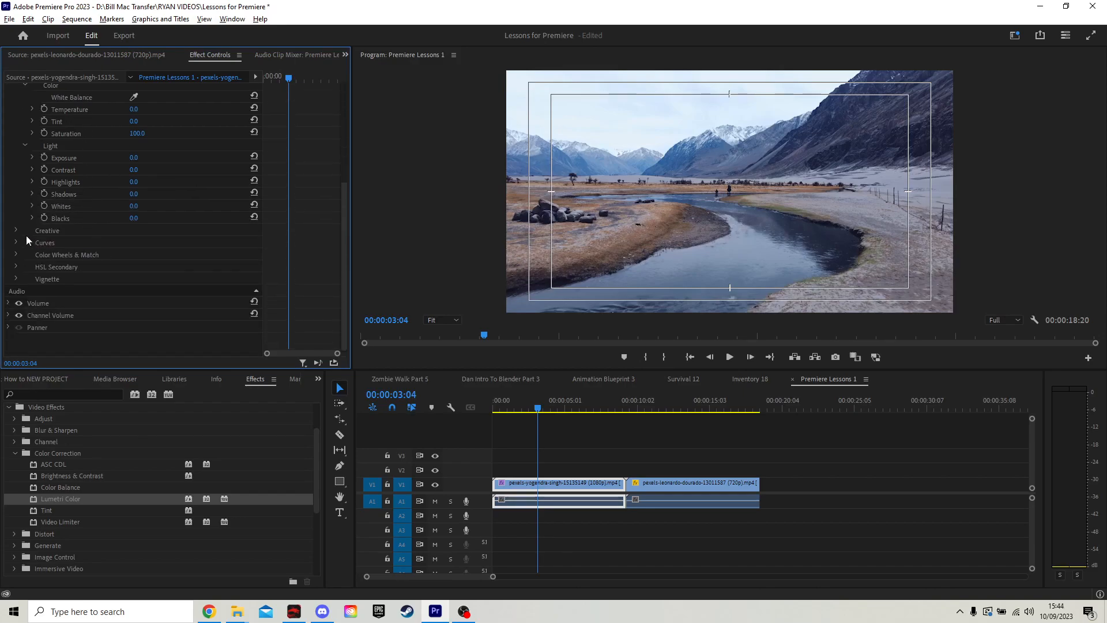
Expand Lumetri Color's Creative section, set the Look to SL NOIR HDR, and preview the clip at a slightly later frame
{"action": "left_click", "coordinate": [16, 231]}
{"action": "scroll", "coordinate": [99, 236], "scroll_direction": "down", "scroll_amount": 1}
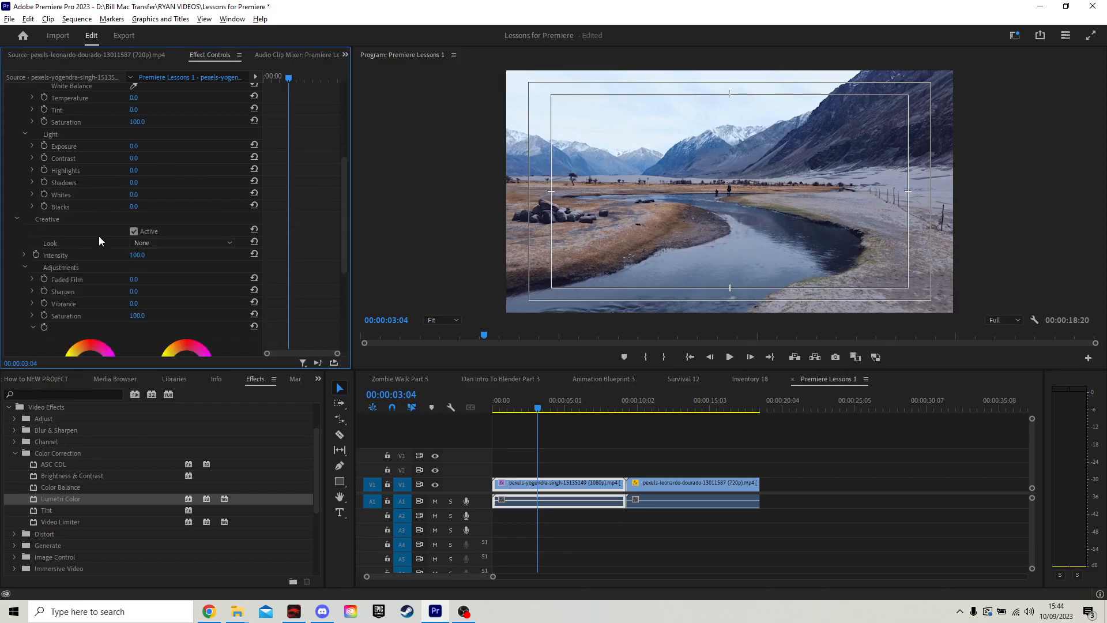
{"action": "left_click", "coordinate": [169, 244]}
{"action": "scroll", "coordinate": [221, 439], "scroll_direction": "down", "scroll_amount": 5}
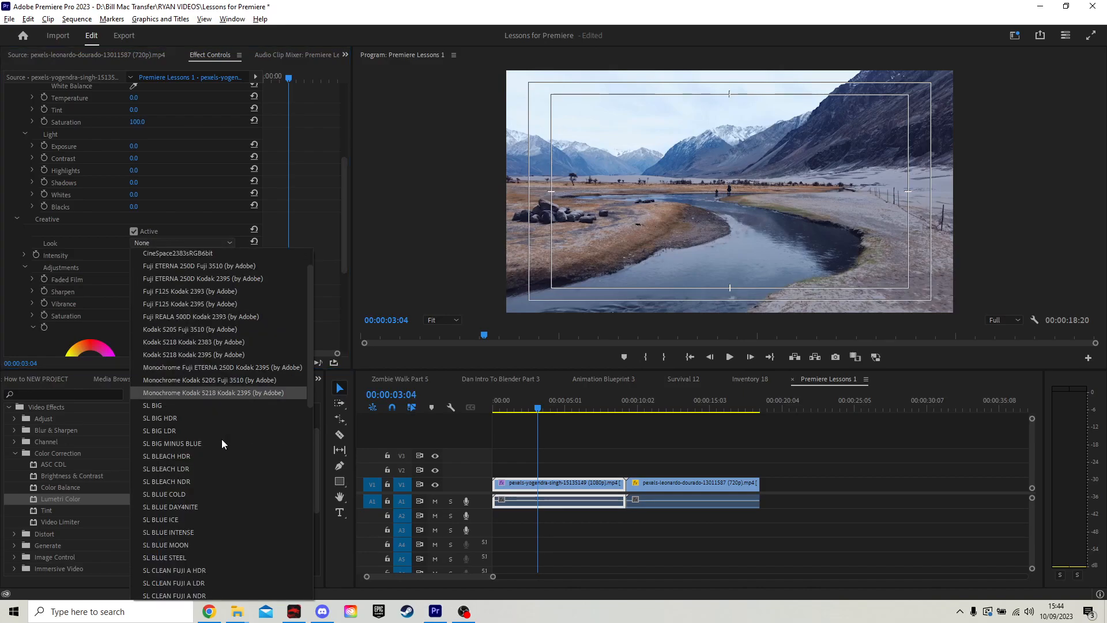
{"action": "scroll", "coordinate": [221, 438], "scroll_direction": "down", "scroll_amount": 9}
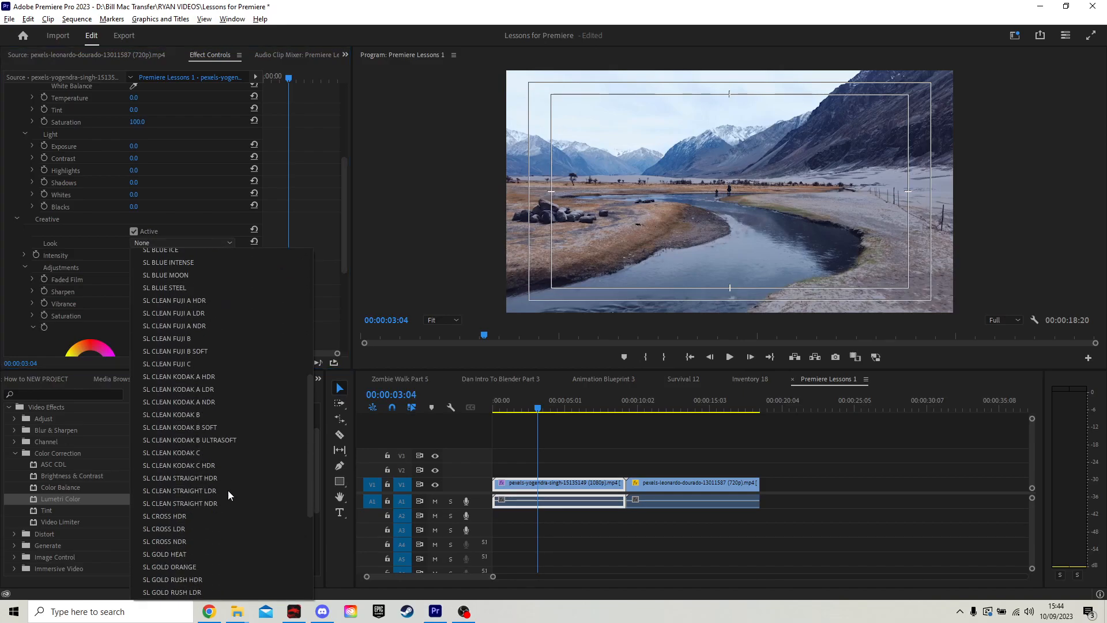
{"action": "scroll", "coordinate": [228, 494], "scroll_direction": "down", "scroll_amount": 3}
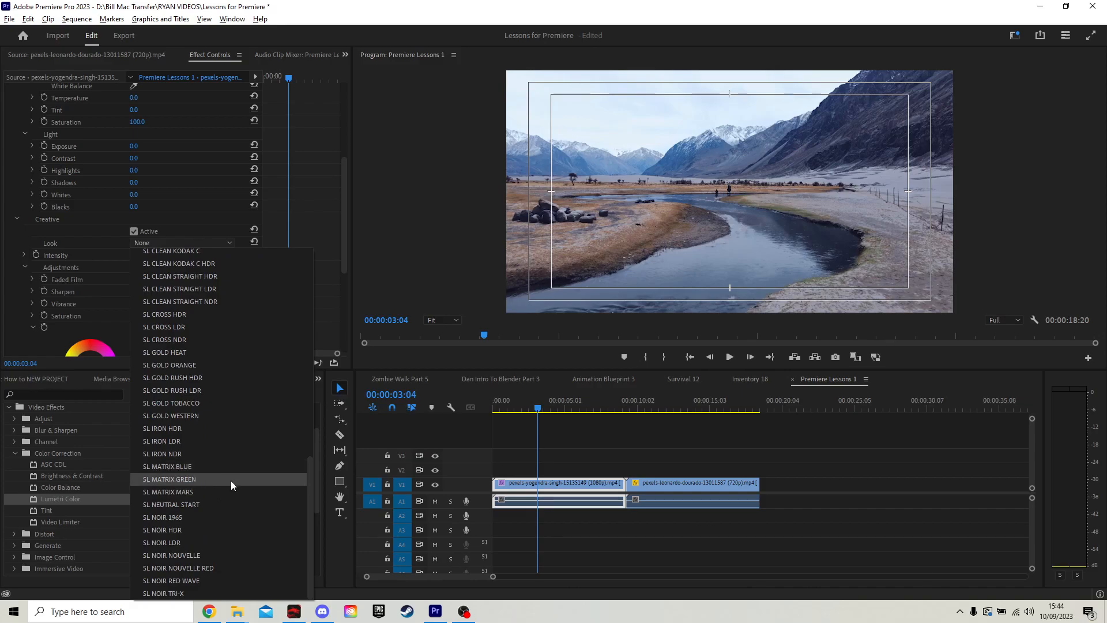
{"action": "left_click", "coordinate": [219, 529]}
{"action": "mouse_move", "coordinate": [536, 408]}
{"action": "left_mouse_down"}
{"action": "mouse_move", "coordinate": [562, 406]}
{"action": "mouse_move", "coordinate": [507, 408]}
{"action": "mouse_move", "coordinate": [544, 409]}
{"action": "left_mouse_up"}
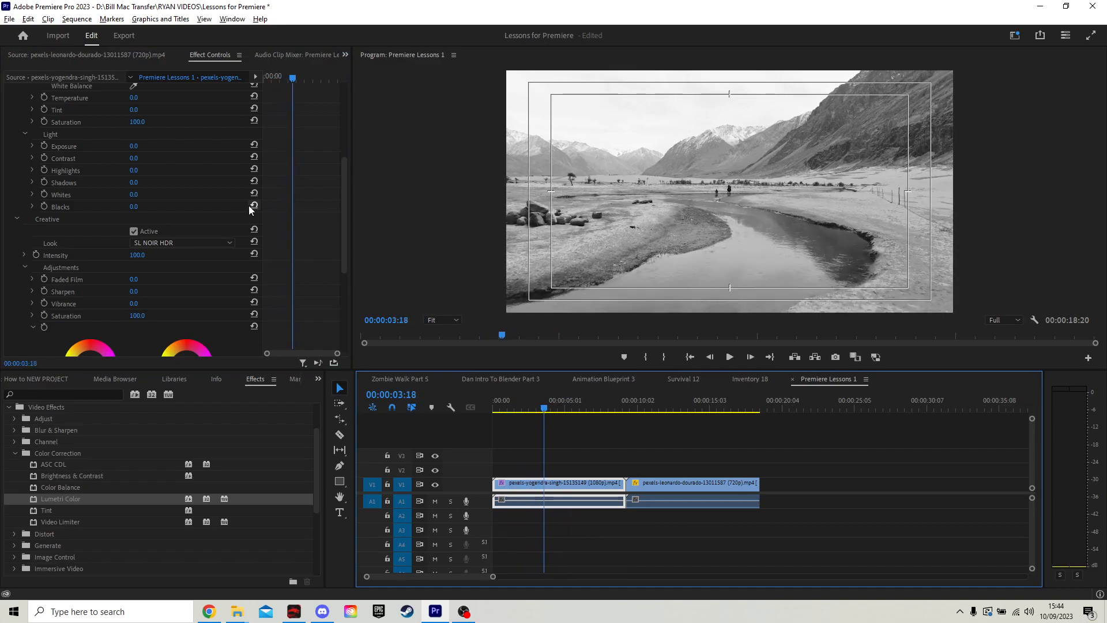
Try the SL GOLD ORANGE look and the SL GOLD TOBACCO look on the first clip, scrubbing the footage to preview each
{"action": "left_click", "coordinate": [213, 242]}
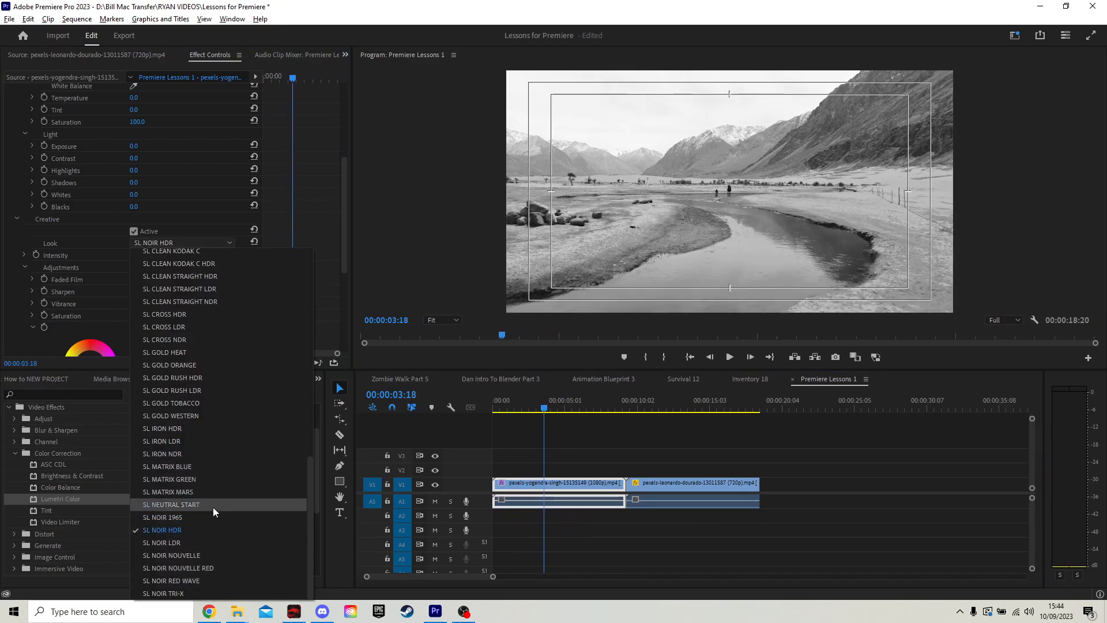
{"action": "left_click", "coordinate": [216, 365]}
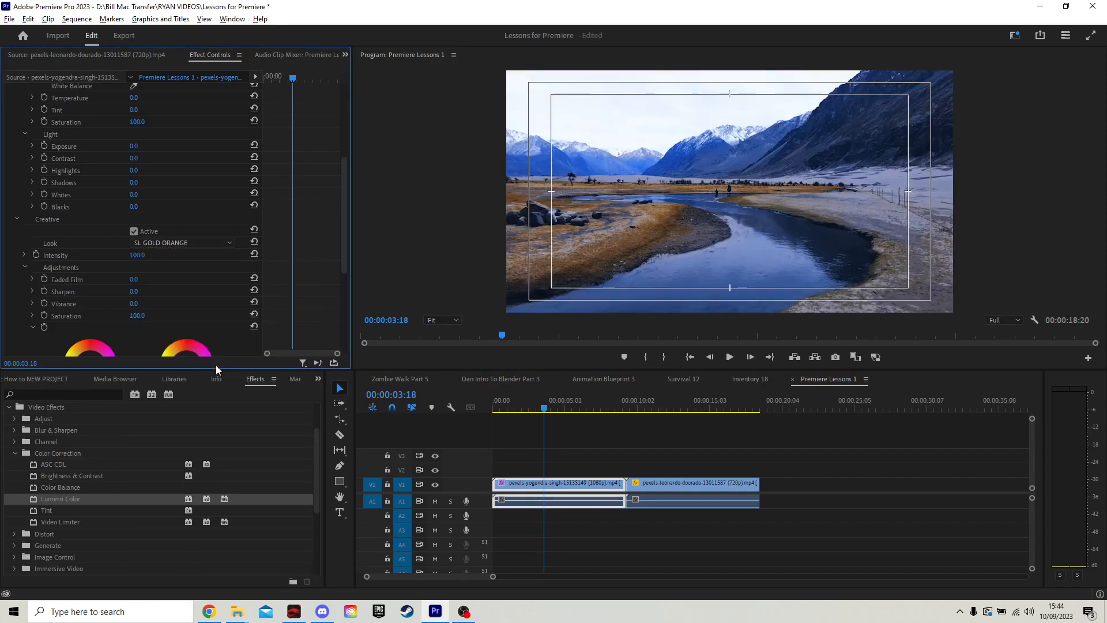
{"action": "mouse_move", "coordinate": [545, 406]}
{"action": "left_mouse_down"}
{"action": "mouse_move", "coordinate": [567, 407]}
{"action": "mouse_move", "coordinate": [529, 409]}
{"action": "mouse_move", "coordinate": [558, 414]}
{"action": "mouse_move", "coordinate": [520, 420]}
{"action": "mouse_move", "coordinate": [562, 424]}
{"action": "mouse_move", "coordinate": [552, 427]}
{"action": "left_mouse_up"}
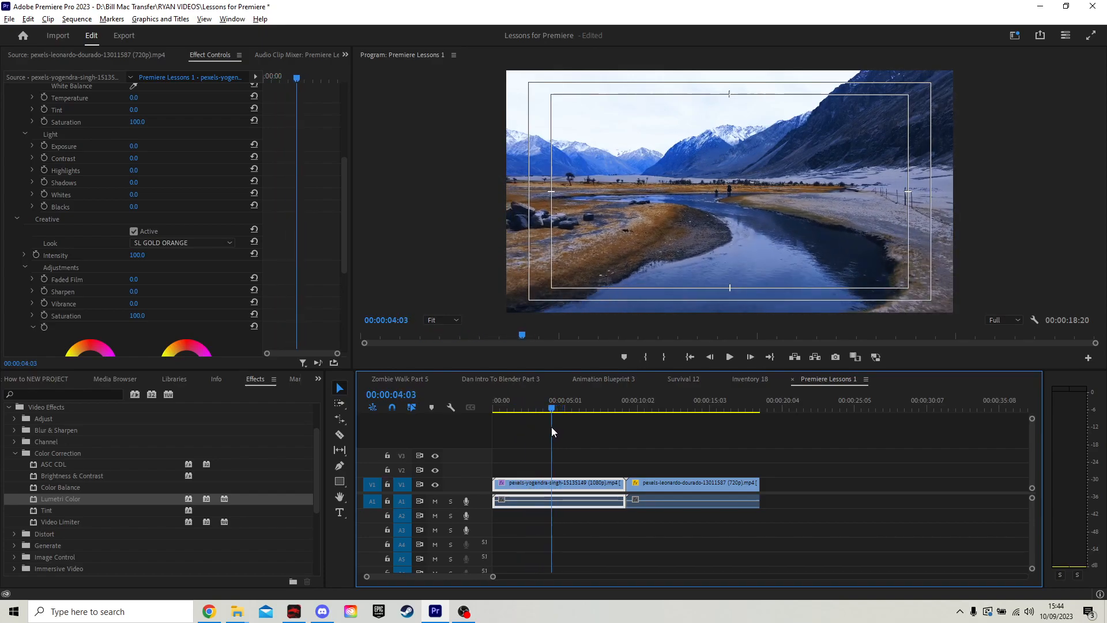
{"action": "left_click", "coordinate": [205, 243]}
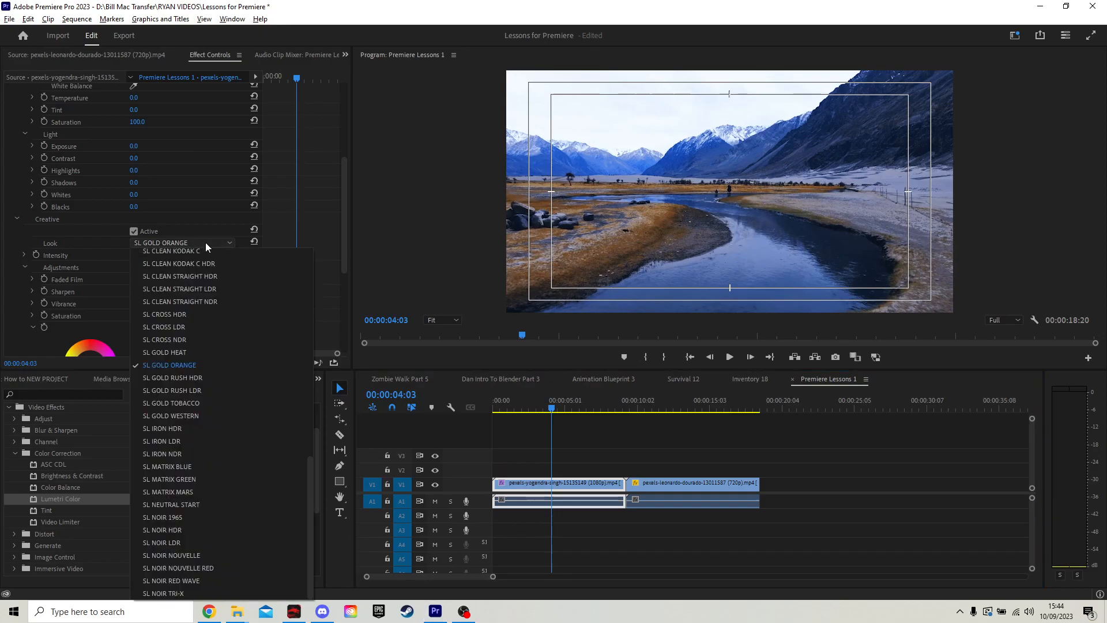
{"action": "left_click", "coordinate": [216, 403]}
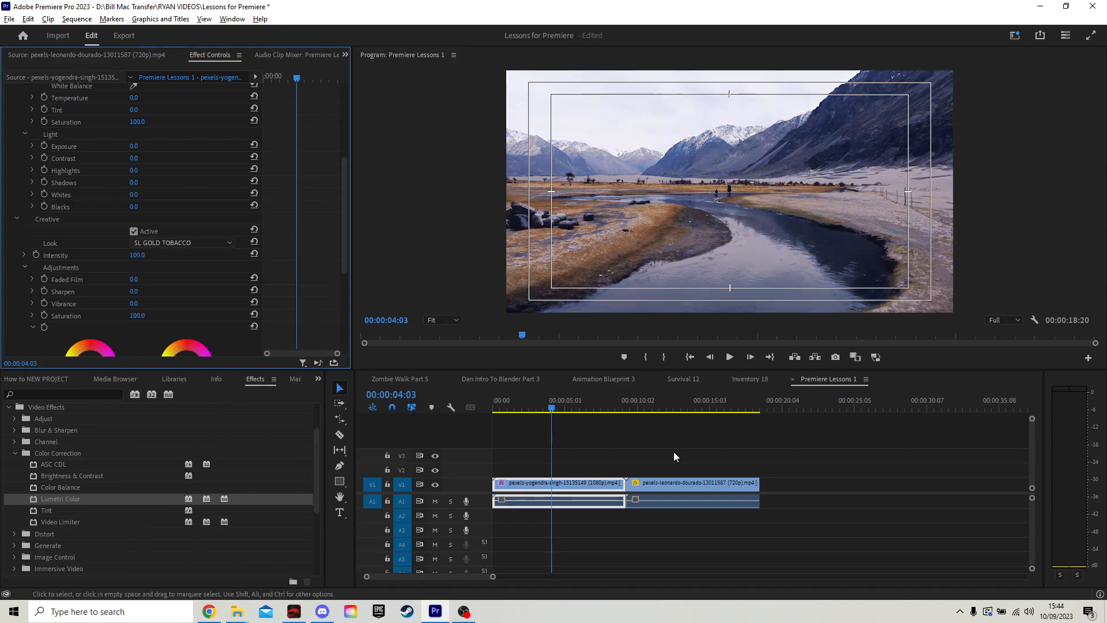
{"action": "mouse_move", "coordinate": [546, 410]}
{"action": "left_mouse_down"}
{"action": "mouse_move", "coordinate": [519, 411]}
{"action": "mouse_move", "coordinate": [563, 410]}
{"action": "mouse_move", "coordinate": [552, 410]}
{"action": "left_mouse_up"}
Try the SL GOLD WESTERN look and the SL MATRIX GREEN look on the first clip, scrubbing the footage after each
{"action": "left_click", "coordinate": [201, 244]}
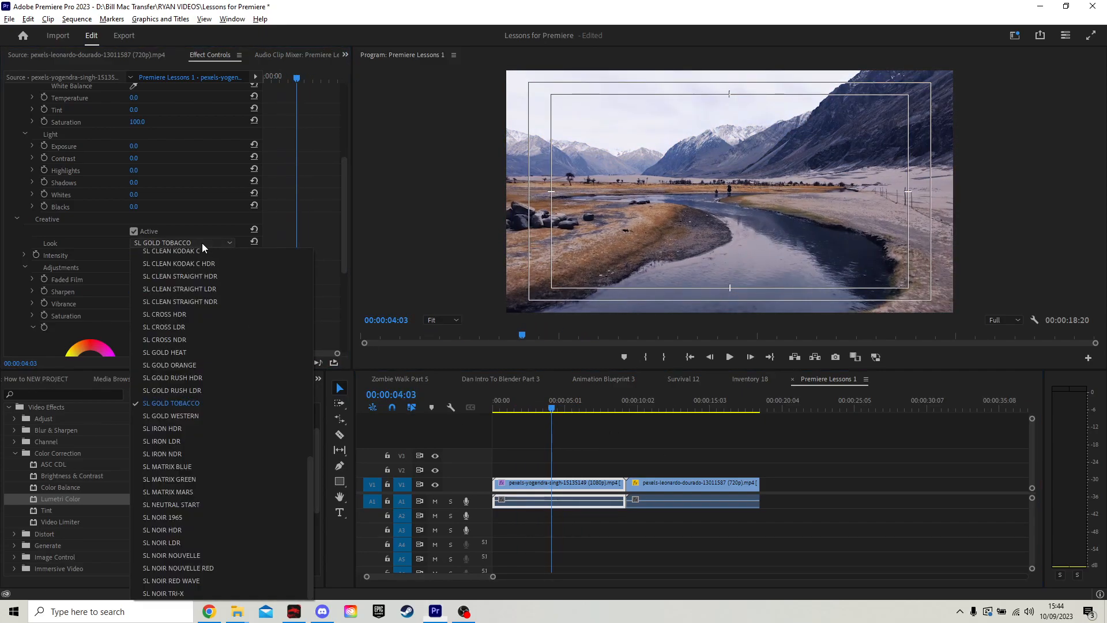
{"action": "left_click", "coordinate": [210, 416]}
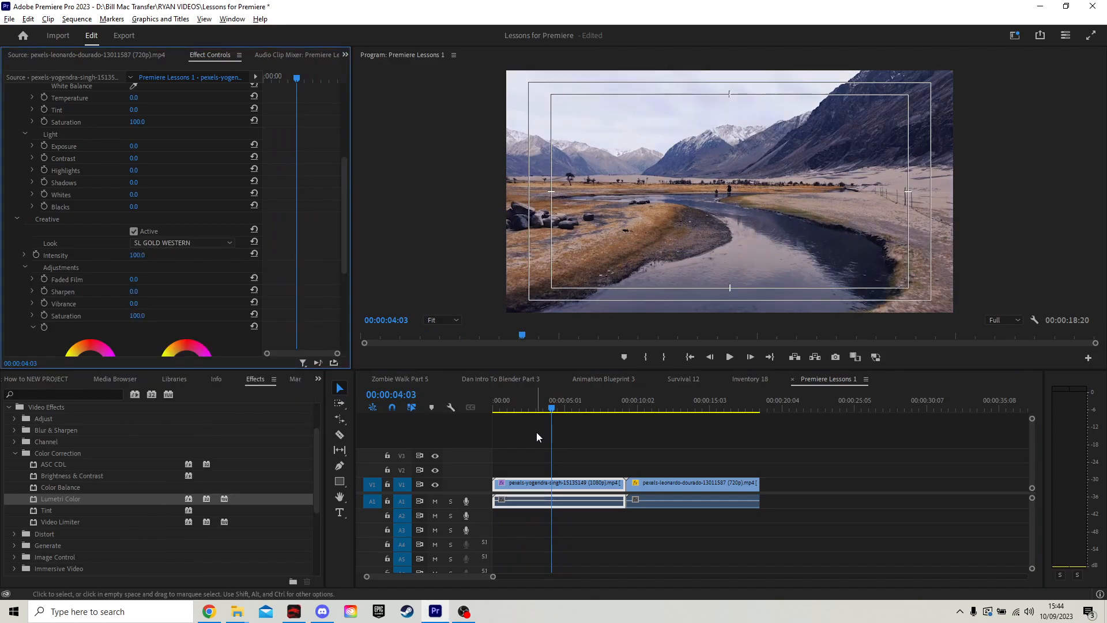
{"action": "left_click_drag", "start_coordinate": [552, 411], "coordinate": [525, 423]}
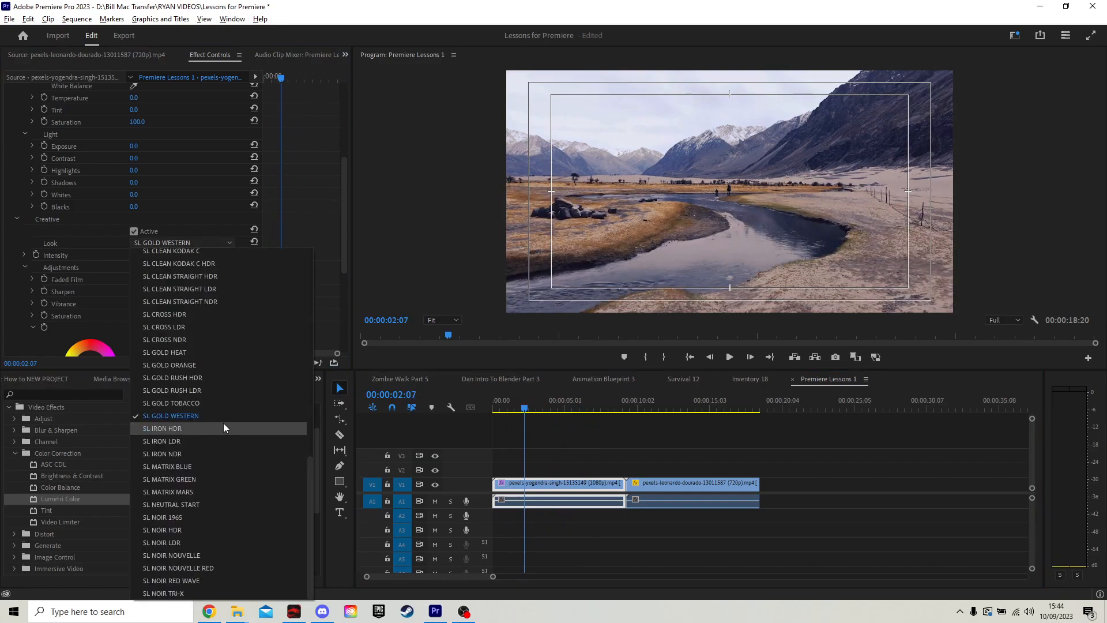
{"action": "scroll", "coordinate": [223, 423], "scroll_direction": "up", "scroll_amount": 3}
{"action": "scroll", "coordinate": [219, 400], "scroll_direction": "down", "scroll_amount": 3}
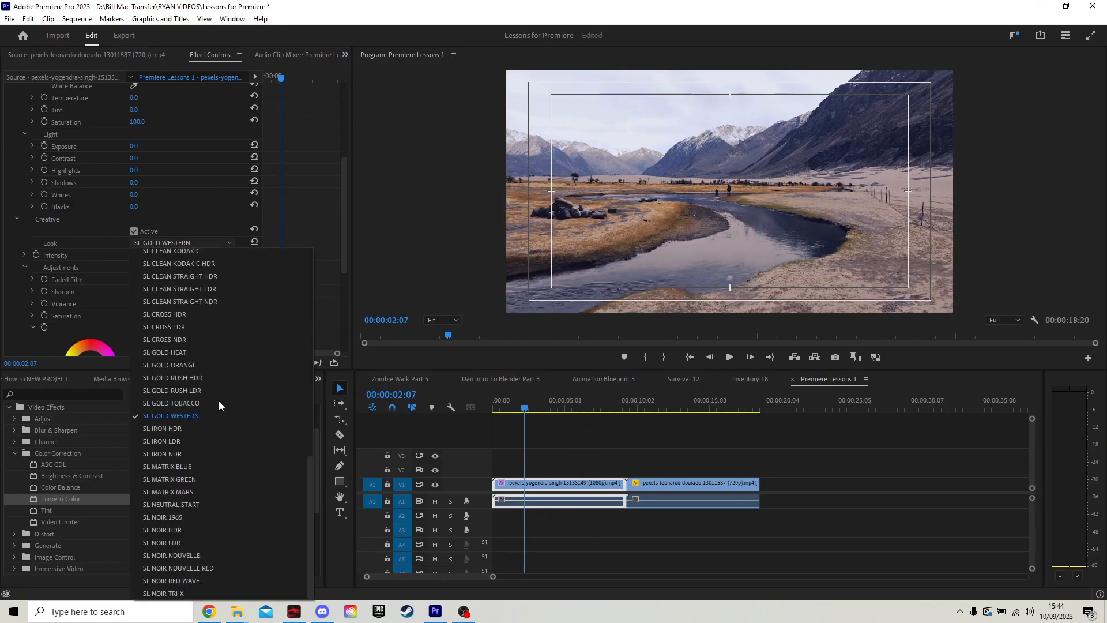
{"action": "left_click", "coordinate": [171, 480]}
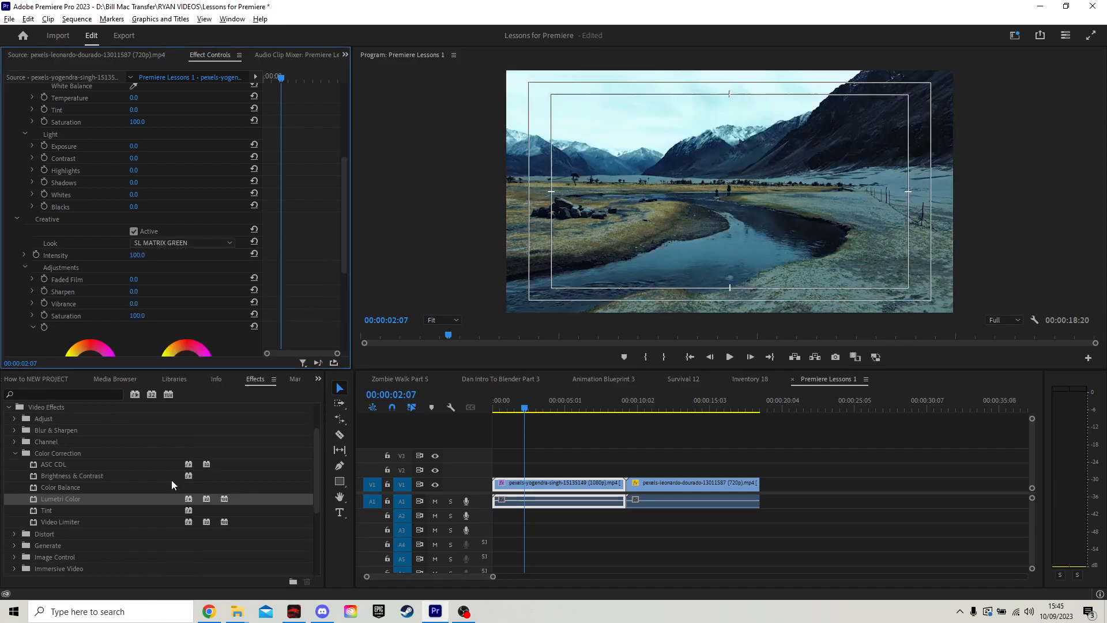
{"action": "mouse_move", "coordinate": [525, 410]}
{"action": "left_mouse_down"}
{"action": "mouse_move", "coordinate": [583, 411]}
{"action": "mouse_move", "coordinate": [515, 413]}
{"action": "mouse_move", "coordinate": [565, 416]}
{"action": "mouse_move", "coordinate": [531, 417]}
{"action": "left_mouse_up"}
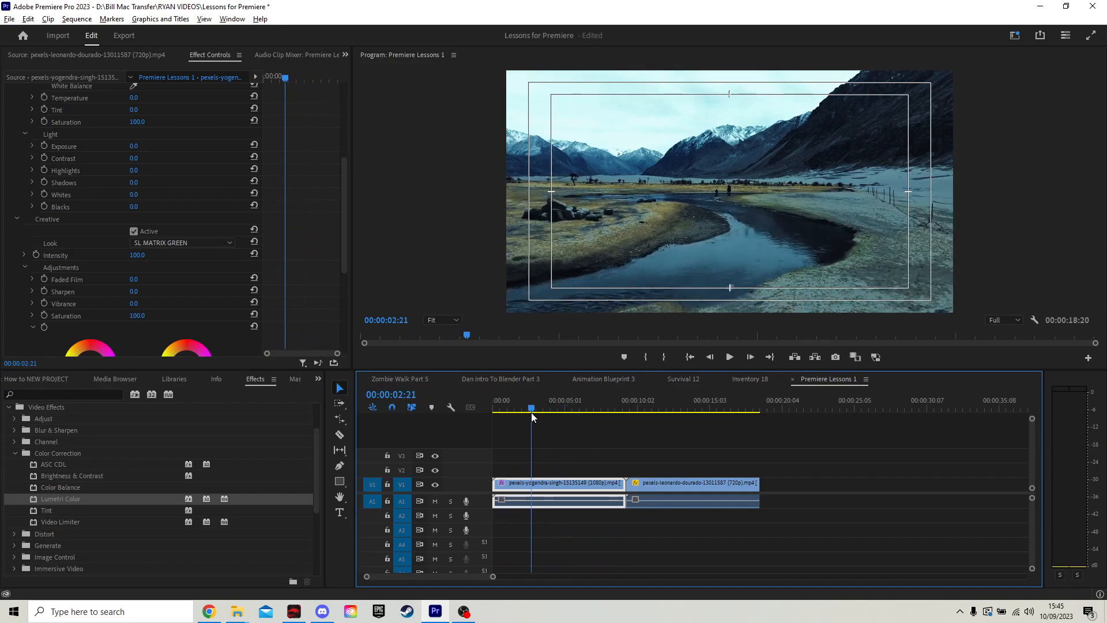
Try the SL MATRIX BLUE look, switch the Look to SL MATRIX MARS, and scrub the clip to preview each
{"action": "left_click", "coordinate": [168, 242]}
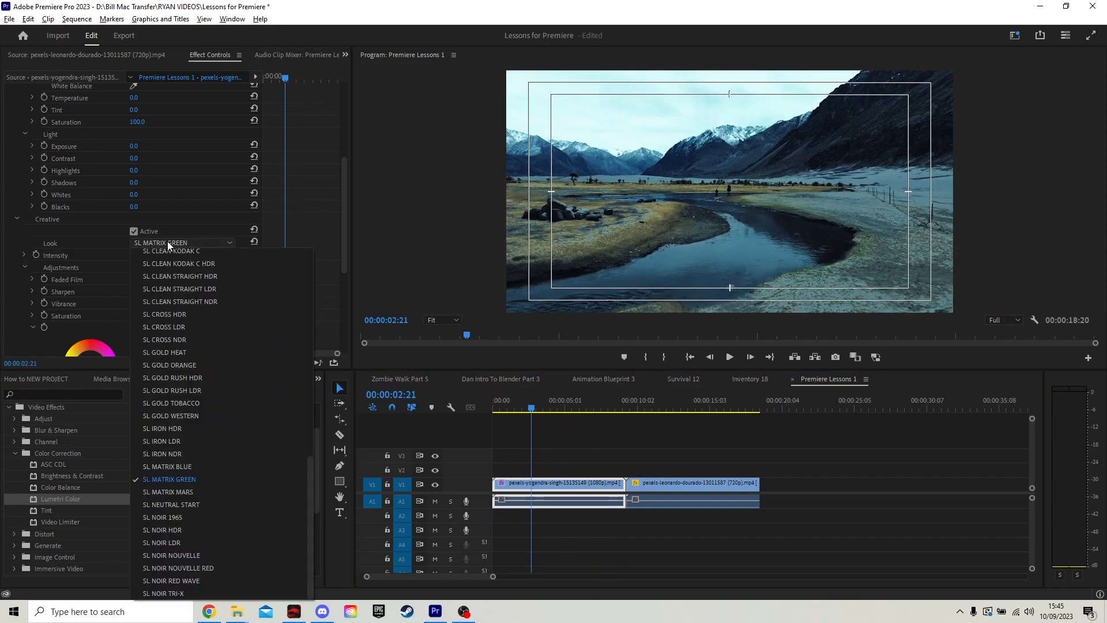
{"action": "left_click", "coordinate": [228, 468]}
{"action": "mouse_move", "coordinate": [535, 404]}
{"action": "left_mouse_down"}
{"action": "mouse_move", "coordinate": [586, 411]}
{"action": "mouse_move", "coordinate": [553, 412]}
{"action": "left_mouse_up"}
{"action": "left_click", "coordinate": [199, 241]}
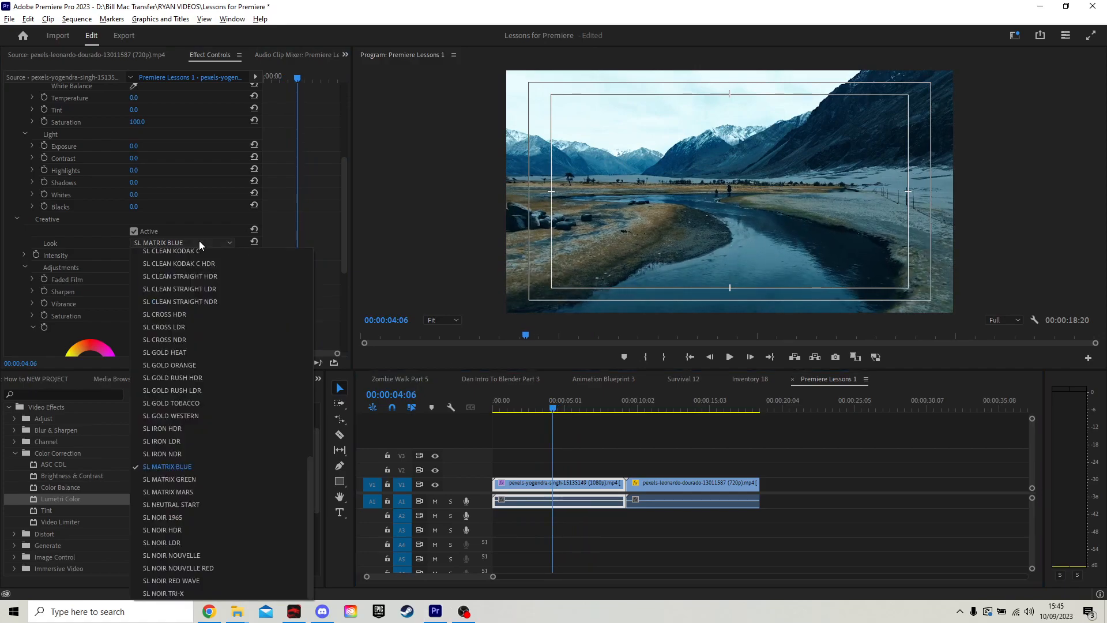
{"action": "left_click", "coordinate": [213, 489]}
{"action": "mouse_move", "coordinate": [557, 411]}
{"action": "left_mouse_down"}
{"action": "mouse_move", "coordinate": [542, 406]}
{"action": "mouse_move", "coordinate": [680, 413]}
{"action": "mouse_move", "coordinate": [549, 414]}
{"action": "left_mouse_up"}
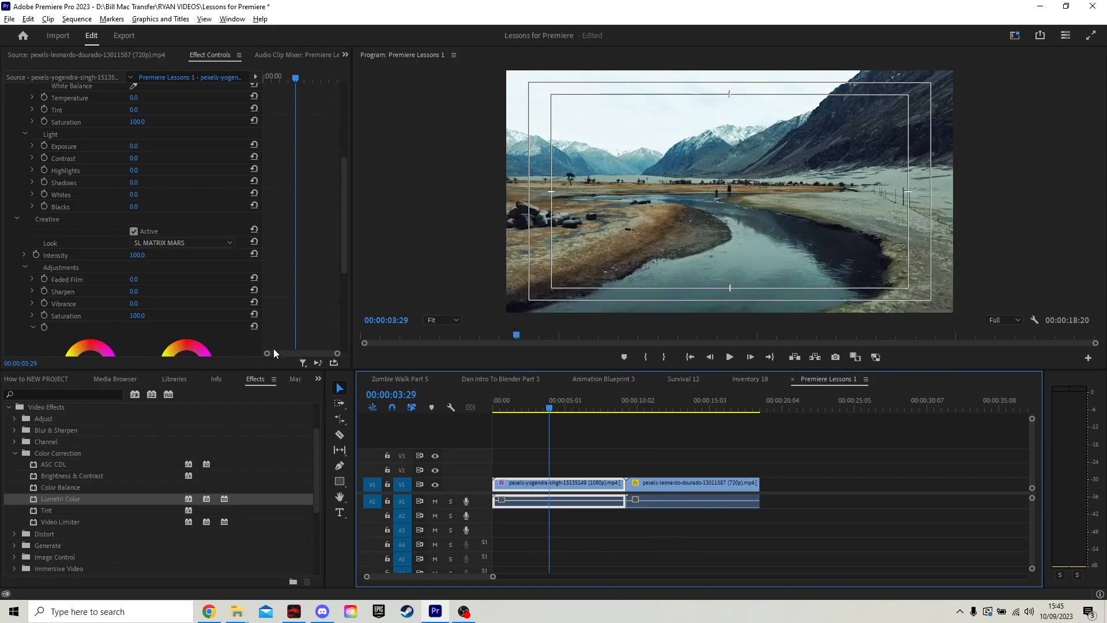
Try the Monochrome Kodak 5218 Kodak 2395 look, scrub the clip, and switch to the Monochrome Fuji ETERNA 250D Kodak 2395 look
{"action": "left_click", "coordinate": [163, 244]}
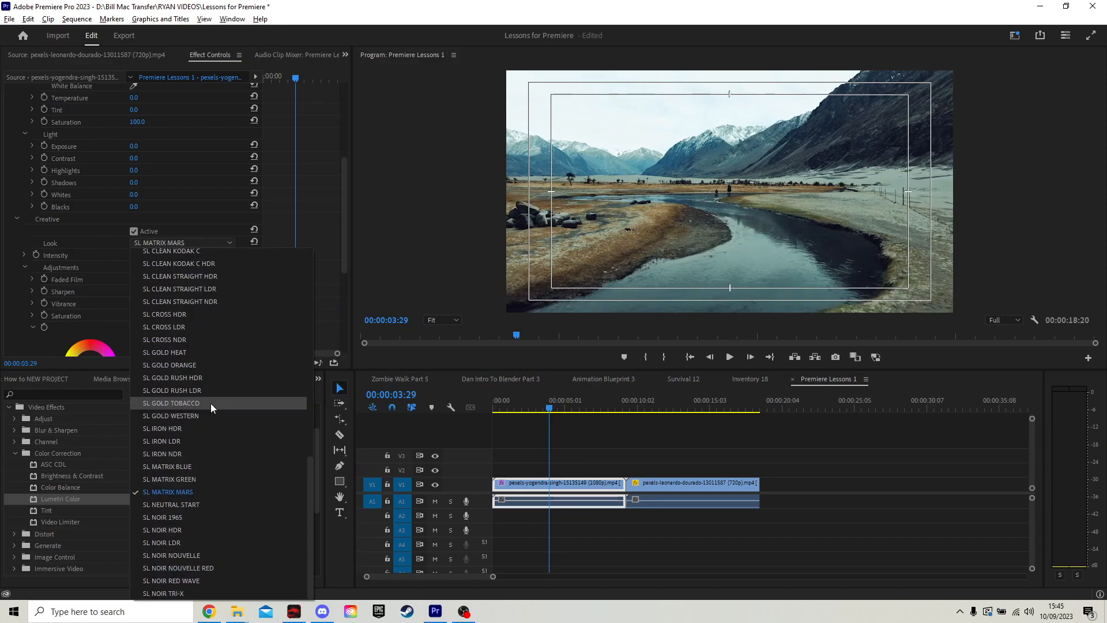
{"action": "scroll", "coordinate": [208, 499], "scroll_direction": "up", "scroll_amount": 10}
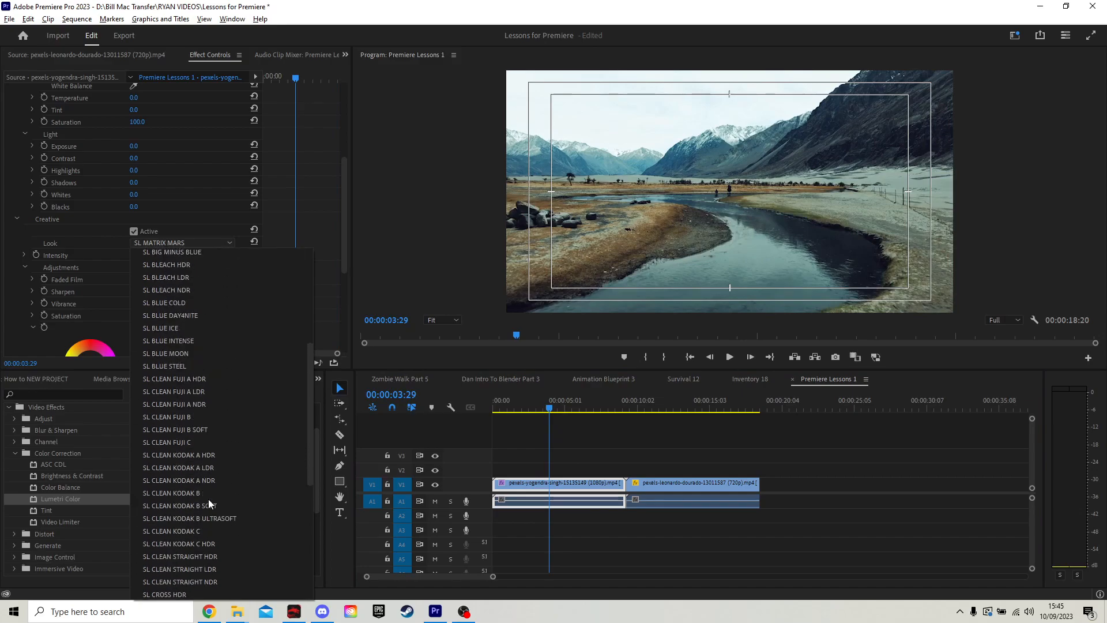
{"action": "scroll", "coordinate": [208, 493], "scroll_direction": "up", "scroll_amount": 5}
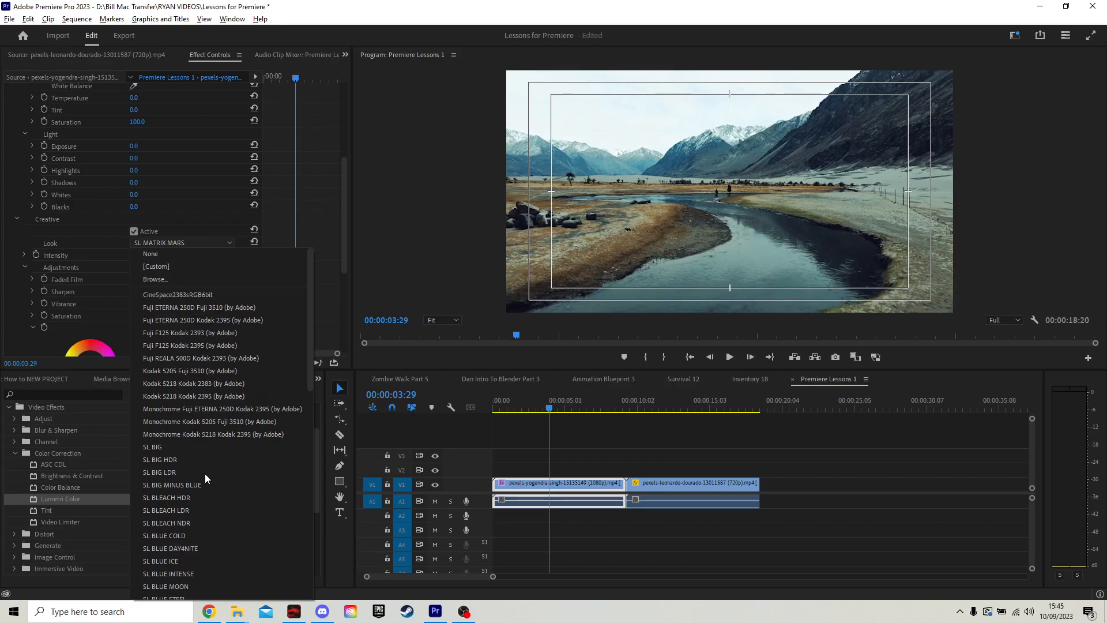
{"action": "left_click", "coordinate": [232, 434]}
{"action": "mouse_move", "coordinate": [551, 407]}
{"action": "left_mouse_down"}
{"action": "mouse_move", "coordinate": [573, 409]}
{"action": "mouse_move", "coordinate": [546, 406]}
{"action": "left_mouse_up"}
{"action": "left_click", "coordinate": [186, 243]}
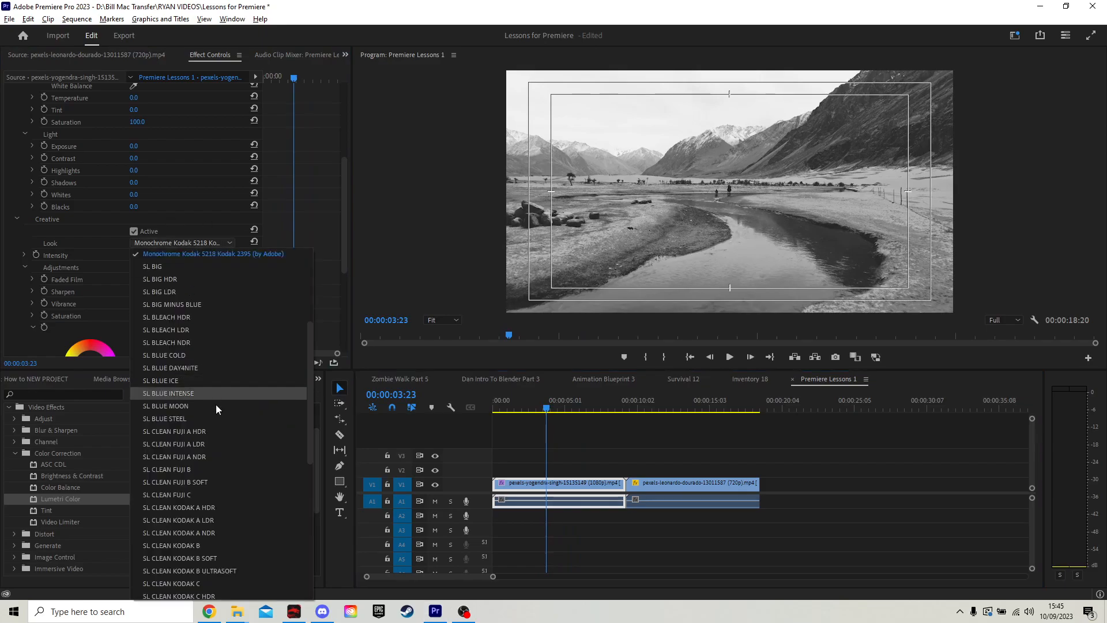
{"action": "scroll", "coordinate": [197, 405], "scroll_direction": "up", "scroll_amount": 5}
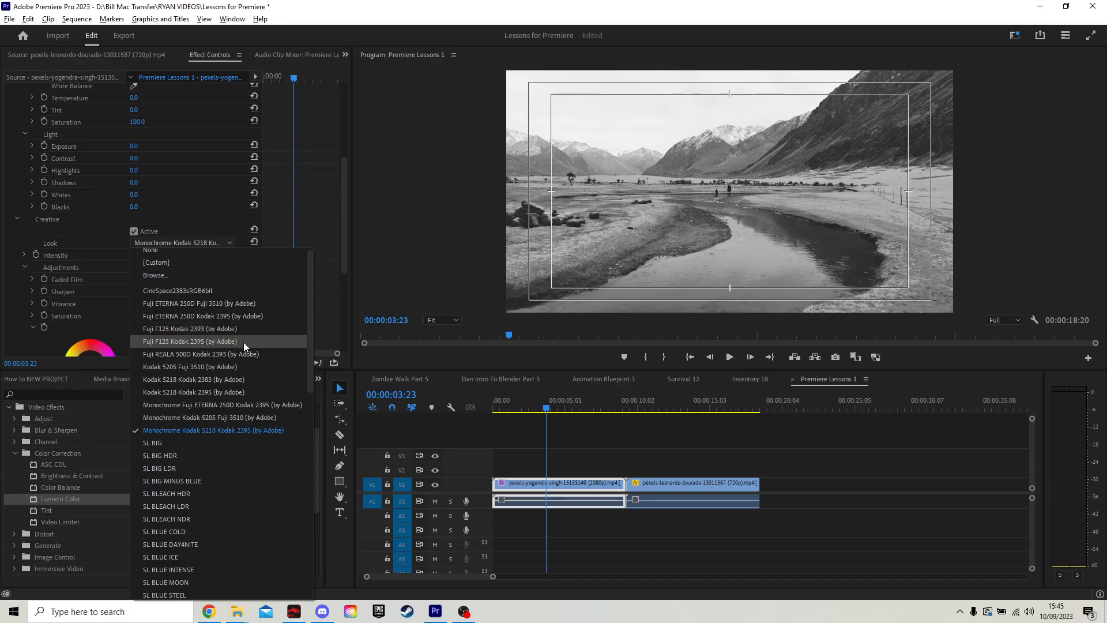
{"action": "left_click", "coordinate": [243, 404]}
Try the SL BLUE INTENSE look on the first clip and scrub the footage to preview it
{"action": "left_click", "coordinate": [177, 243]}
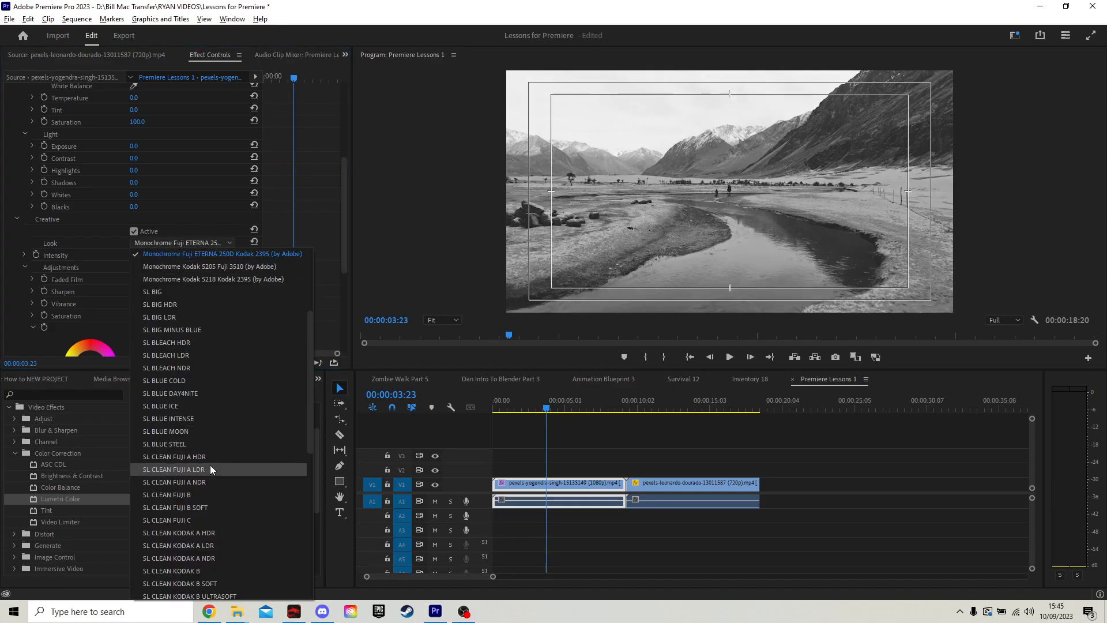
{"action": "left_click", "coordinate": [220, 419]}
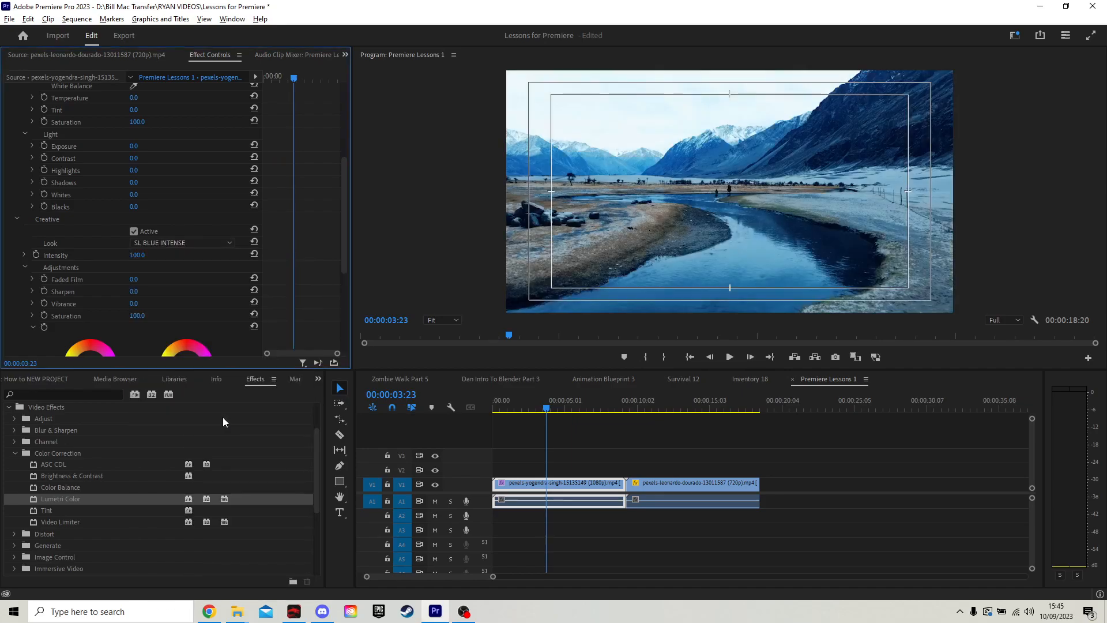
{"action": "left_click", "coordinate": [552, 408]}
{"action": "left_click_drag", "start_coordinate": [552, 407], "coordinate": [546, 410]}
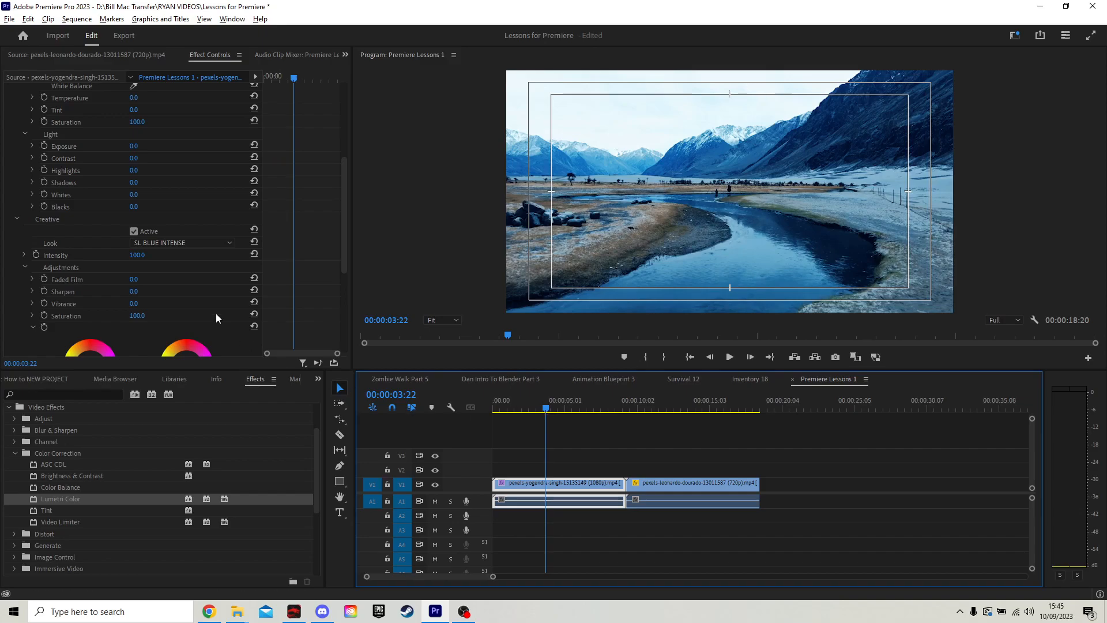
Remove the Creative look from the clip by setting Look to None, and collapse the Creative section
{"action": "left_click", "coordinate": [18, 219]}
{"action": "scroll", "coordinate": [109, 257], "scroll_direction": "up", "scroll_amount": 4}
{"action": "scroll", "coordinate": [109, 258], "scroll_direction": "down", "scroll_amount": 3}
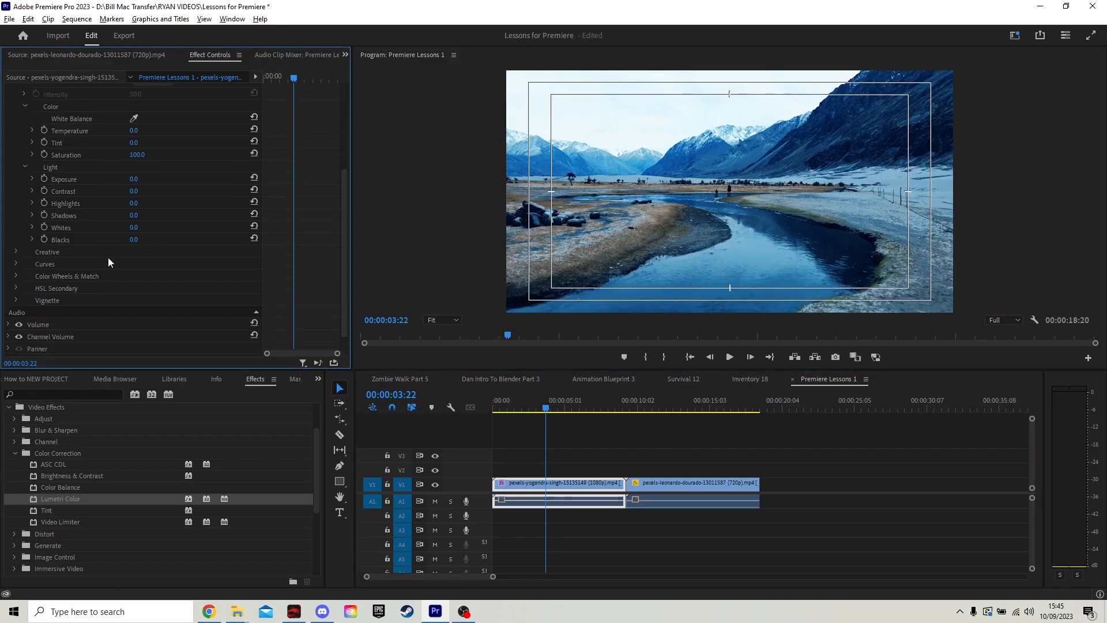
{"action": "left_click", "coordinate": [15, 252]}
{"action": "left_click", "coordinate": [160, 275]}
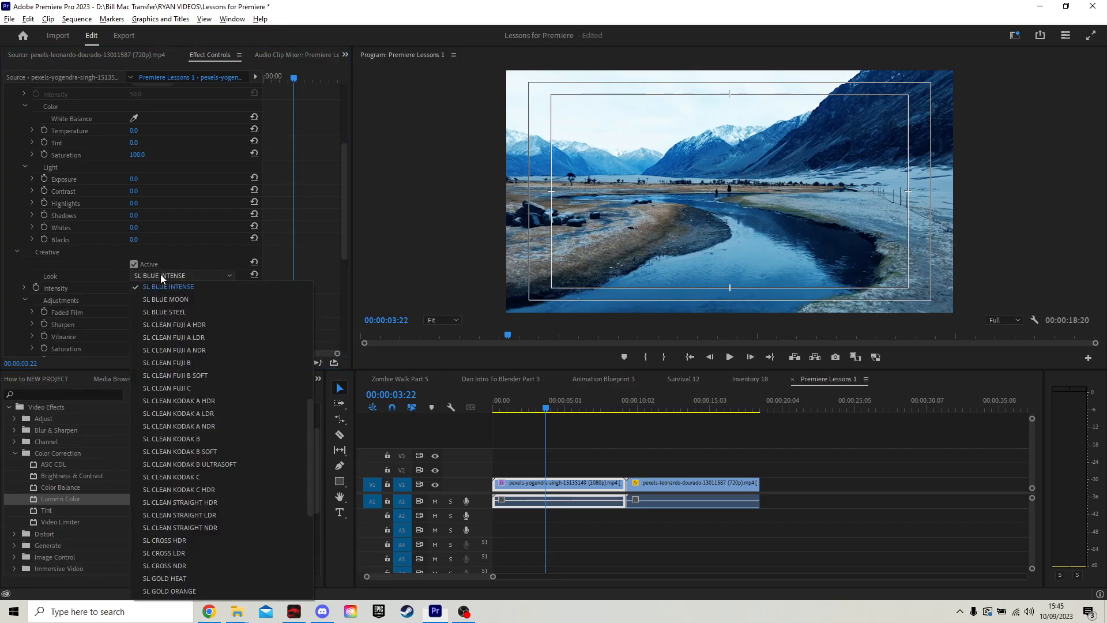
{"action": "scroll", "coordinate": [182, 320], "scroll_direction": "up", "scroll_amount": 6}
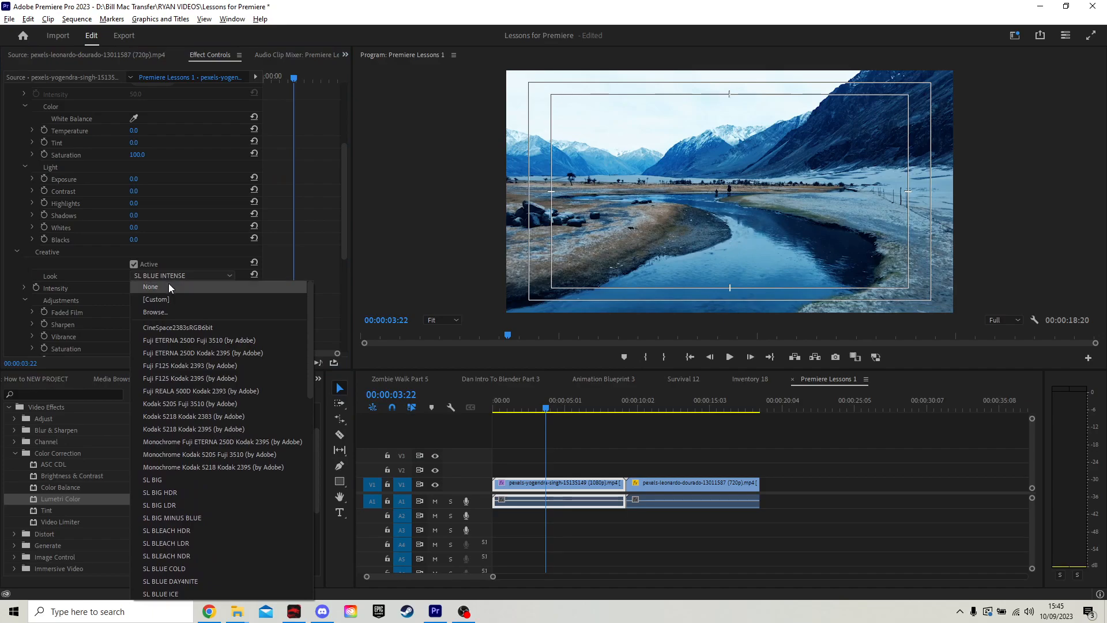
{"action": "left_click", "coordinate": [167, 283]}
{"action": "left_click", "coordinate": [17, 252]}
Try a Basic Correction Temperature of 300, shift it to a slightly cool negative value, and reset it to default
{"action": "scroll", "coordinate": [199, 278], "scroll_direction": "up", "scroll_amount": 3}
{"action": "scroll", "coordinate": [199, 278], "scroll_direction": "up", "scroll_amount": 3}
{"action": "scroll", "coordinate": [199, 278], "scroll_direction": "down", "scroll_amount": 3}
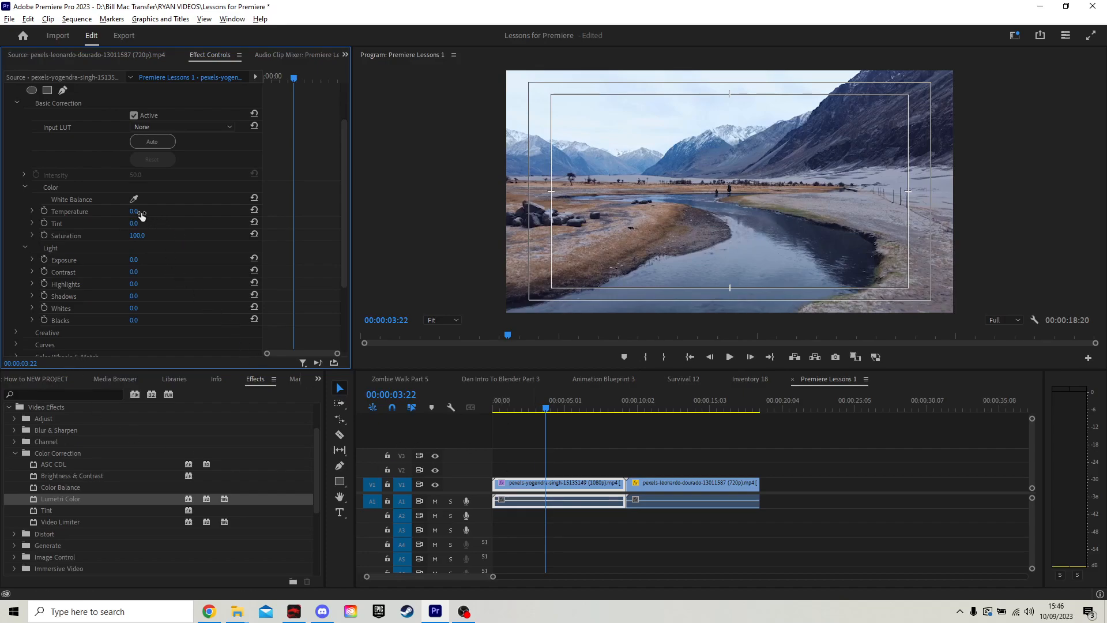
{"action": "left_click_drag", "start_coordinate": [137, 212], "coordinate": [260, 213]}
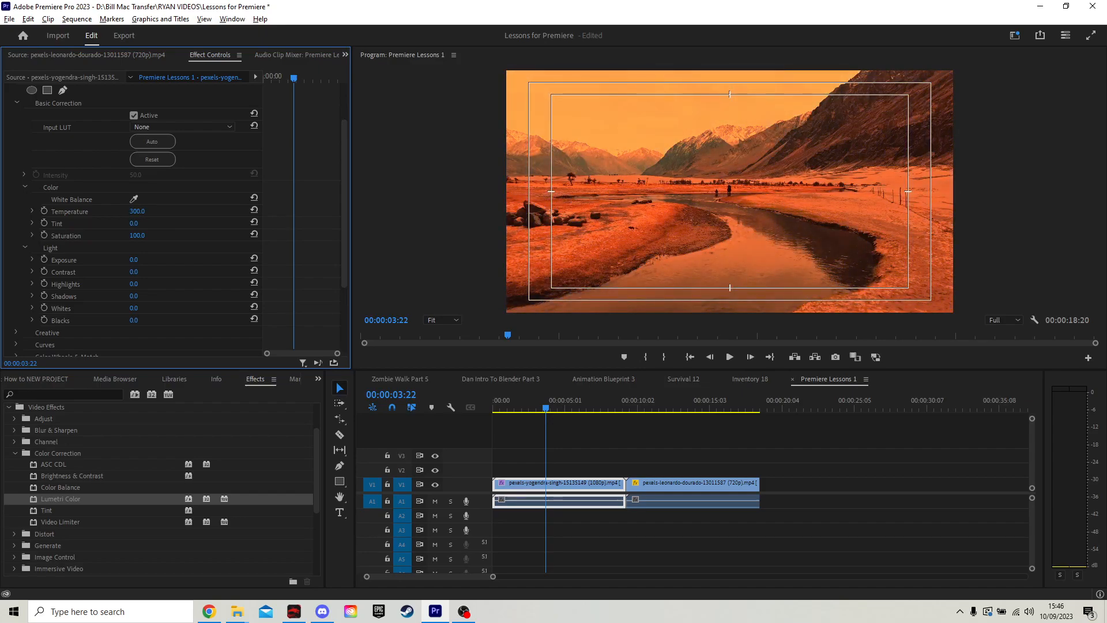
{"action": "mouse_move", "coordinate": [137, 211]}
{"action": "left_mouse_down"}
{"action": "mouse_move", "coordinate": [11, 211]}
{"action": "mouse_move", "coordinate": [136, 213]}
{"action": "left_mouse_up"}
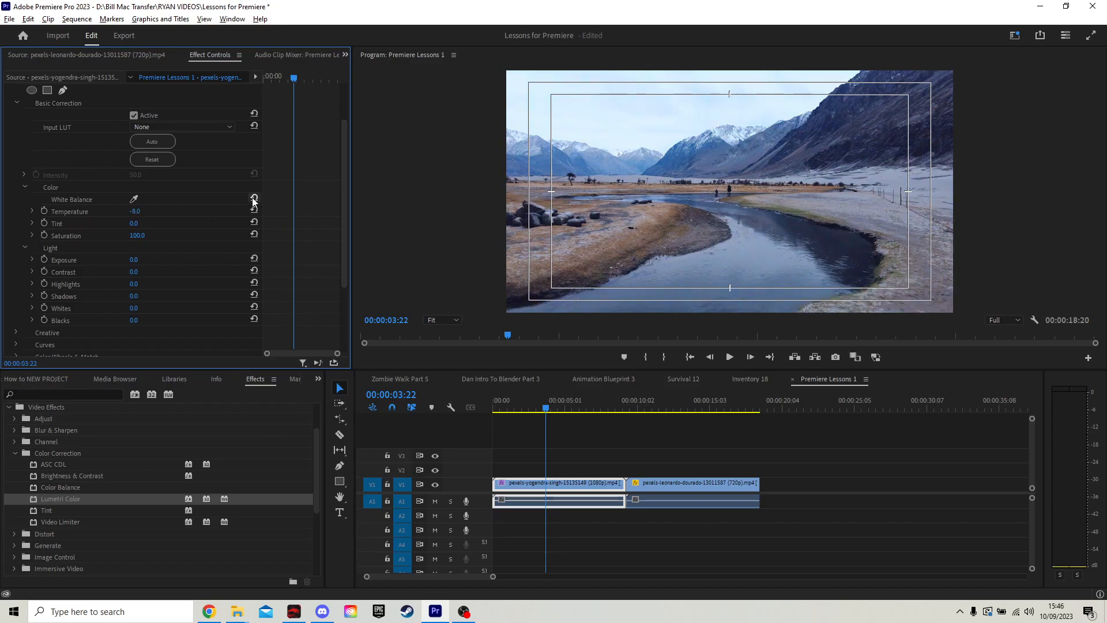
{"action": "left_click", "coordinate": [255, 210]}
Try a Temperature of 52, adjust it further to compare the effect, and reset it to 0
{"action": "left_click", "coordinate": [129, 211]}
{"action": "type", "text": "52"}
{"action": "key", "text": "Return"}
{"action": "left_click_drag", "start_coordinate": [165, 212], "coordinate": [133, 211]}
{"action": "left_click", "coordinate": [254, 211]}
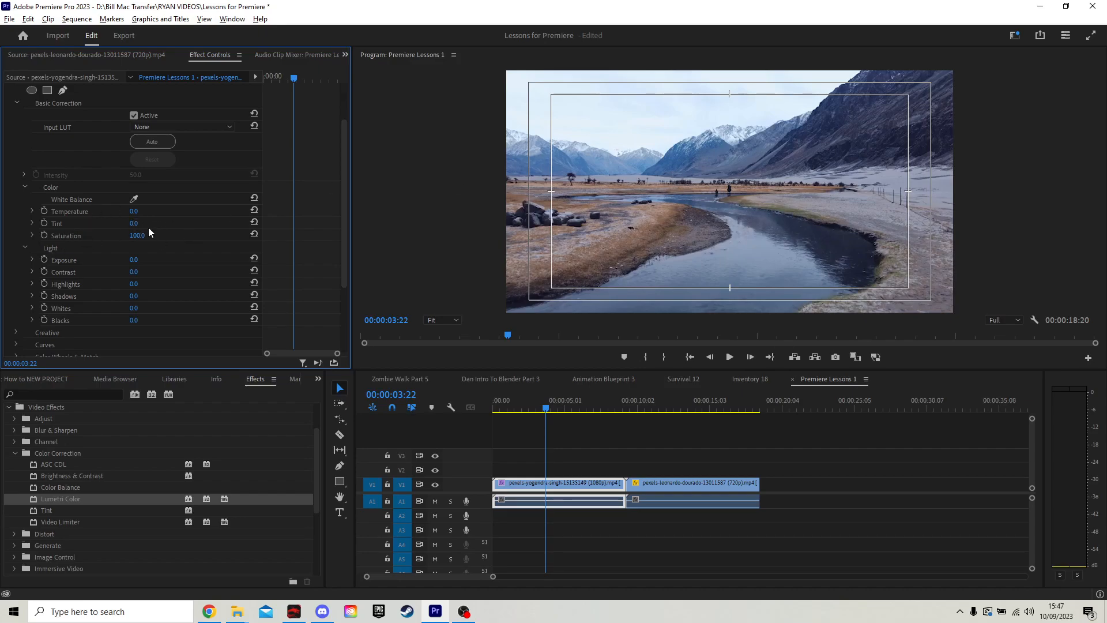
Try a strong magenta Tint of about 175 and a Saturation of 300, resetting each to its default
{"action": "mouse_move", "coordinate": [134, 224]}
{"action": "left_mouse_down"}
{"action": "mouse_move", "coordinate": [29, 224]}
{"action": "mouse_move", "coordinate": [277, 224]}
{"action": "mouse_move", "coordinate": [140, 225]}
{"action": "left_mouse_up"}
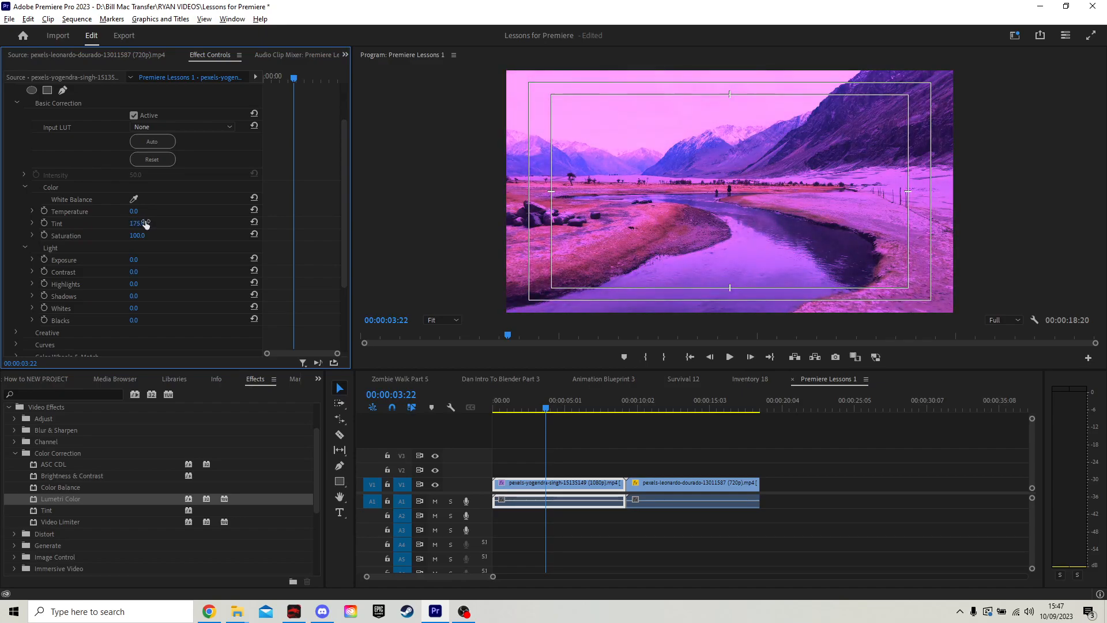
{"action": "left_click", "coordinate": [254, 223]}
{"action": "left_click_drag", "start_coordinate": [137, 236], "coordinate": [79, 236]}
{"action": "left_click_drag", "start_coordinate": [235, 236], "coordinate": [255, 235]}
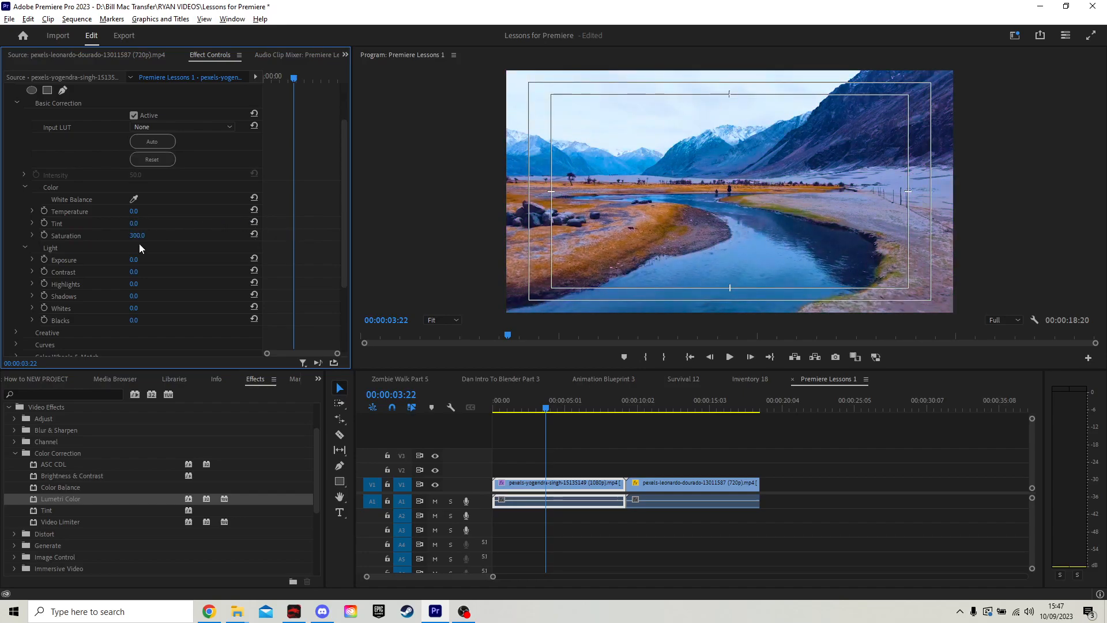
{"action": "left_click", "coordinate": [253, 234]}
Try Exposure values of 0.1 and 4.5 on the clip, resetting Exposure to default after each
{"action": "scroll", "coordinate": [196, 251], "scroll_direction": "down", "scroll_amount": 1}
{"action": "scroll", "coordinate": [194, 251], "scroll_direction": "down", "scroll_amount": 1}
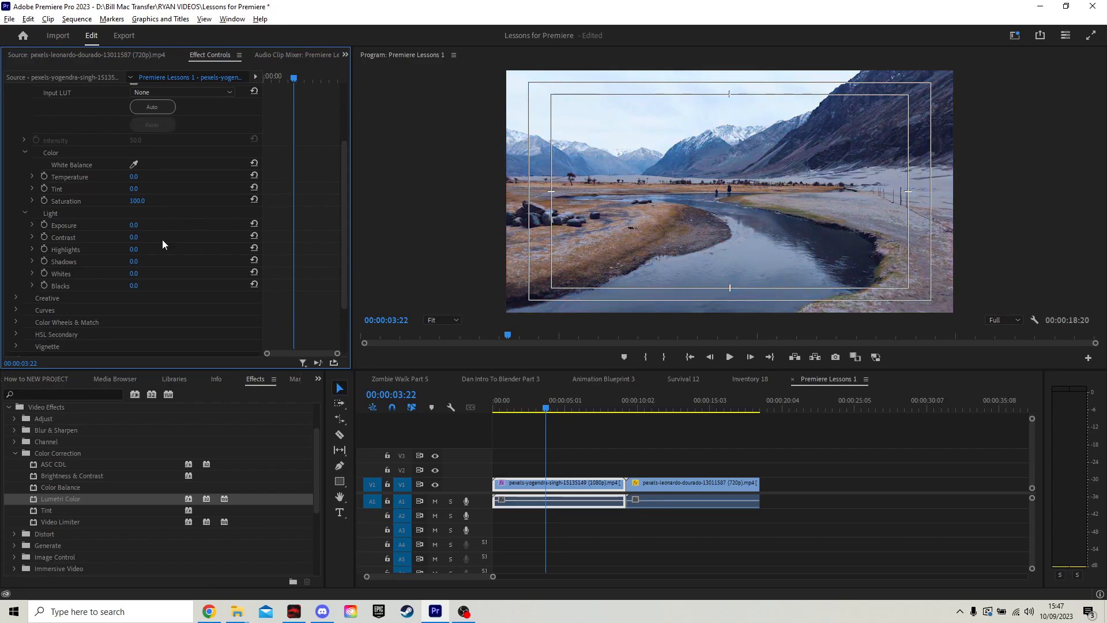
{"action": "mouse_move", "coordinate": [133, 225]}
{"action": "left_mouse_down"}
{"action": "mouse_move", "coordinate": [167, 225]}
{"action": "mouse_move", "coordinate": [118, 225]}
{"action": "mouse_move", "coordinate": [146, 226]}
{"action": "left_mouse_up"}
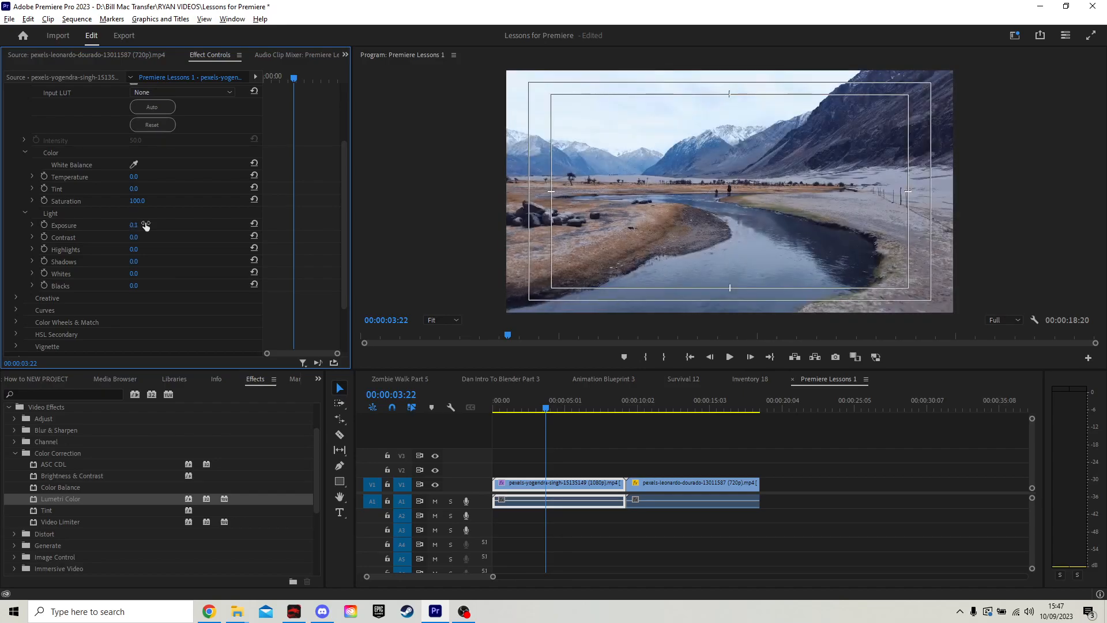
{"action": "left_click", "coordinate": [255, 224]}
{"action": "left_click", "coordinate": [134, 225]}
{"action": "type", "text": "4.5"}
{"action": "key", "text": "Return"}
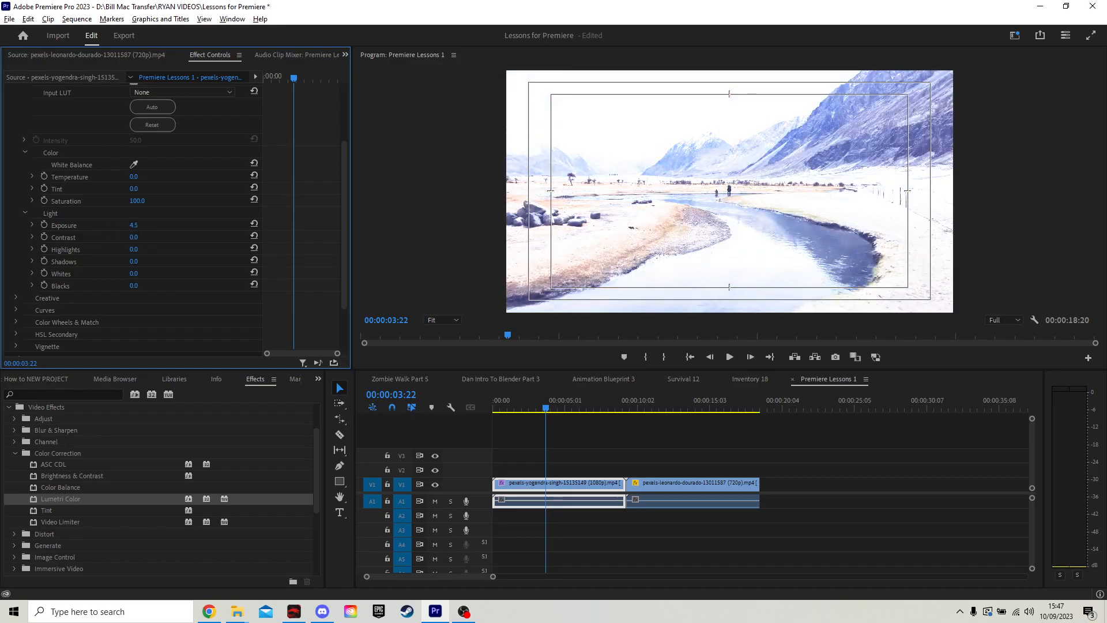
{"action": "left_click", "coordinate": [254, 225]}
Darken the clip with an Exposure of -3.7 as a test, and reset Exposure to 0
{"action": "left_click", "coordinate": [130, 226]}
{"action": "type", "text": "-3.9"}
{"action": "key", "text": "Return"}
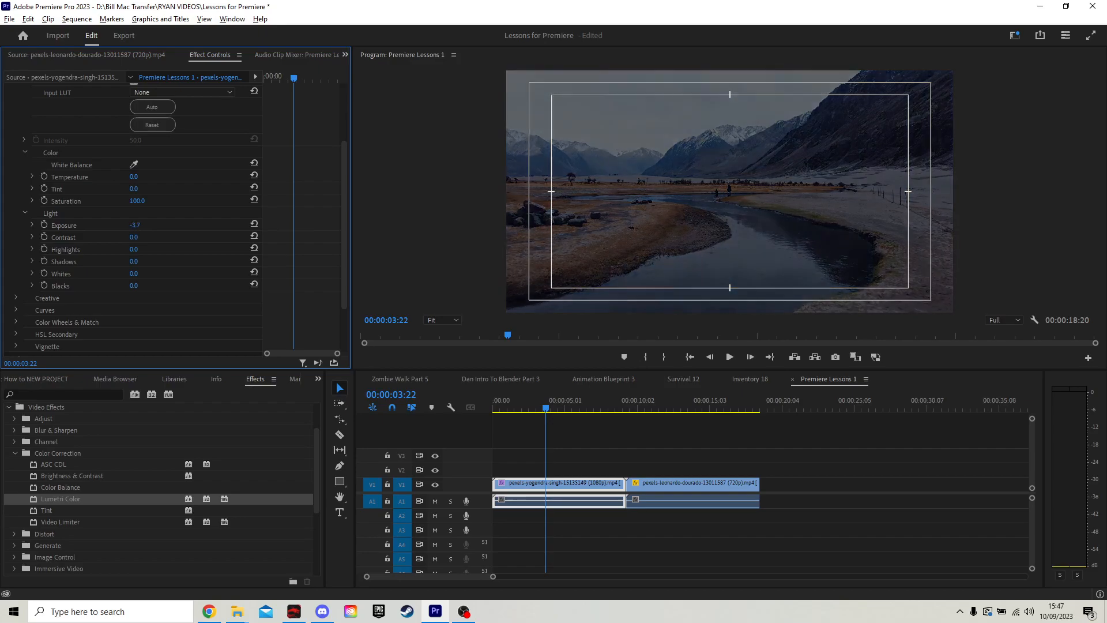
{"action": "left_click", "coordinate": [254, 225]}
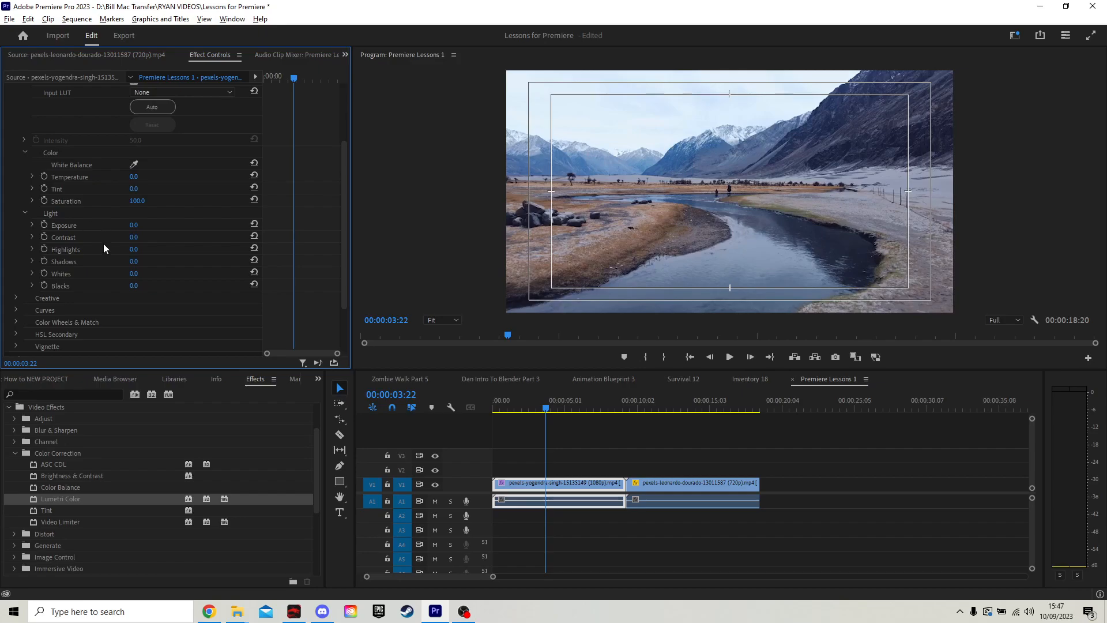
Try a strong Contrast boost and Highlights at -22, resetting each to 0
{"action": "left_click_drag", "start_coordinate": [137, 237], "coordinate": [257, 234]}
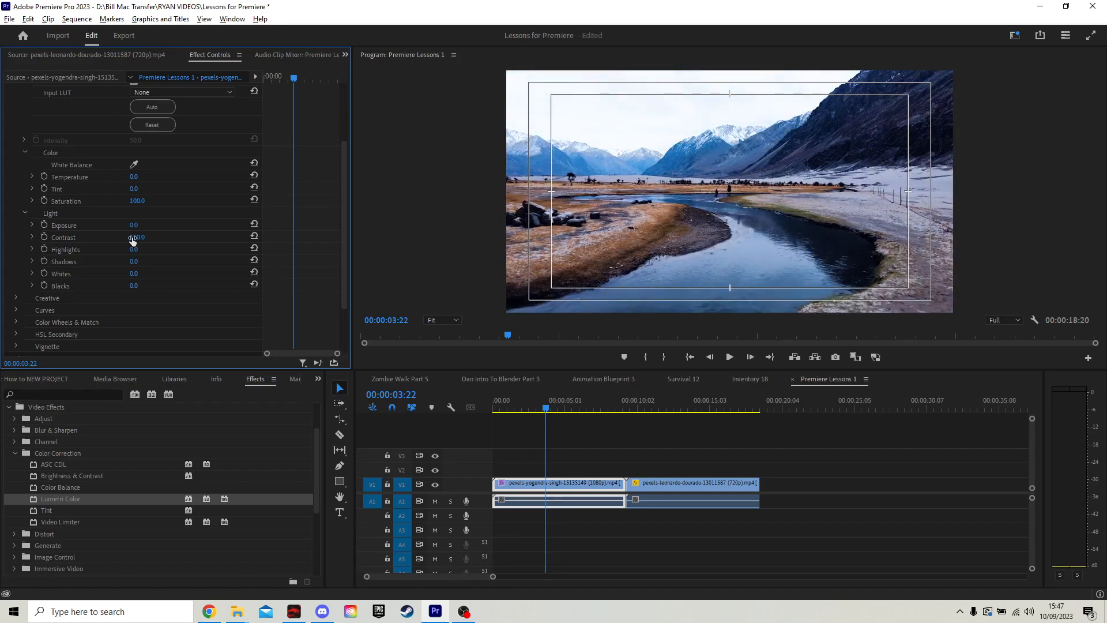
{"action": "left_click", "coordinate": [257, 234]}
{"action": "left_click_drag", "start_coordinate": [138, 249], "coordinate": [258, 244]}
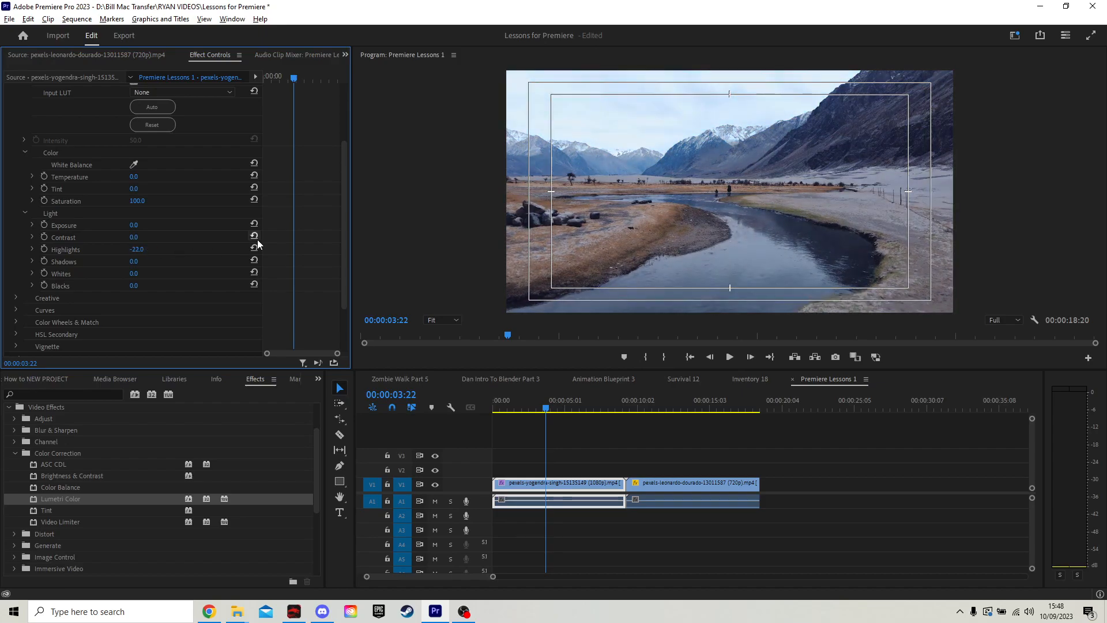
{"action": "left_click", "coordinate": [255, 249]}
Try Shadows at 109, a changed Whites level, and Blacks at -19, resetting each to 0
{"action": "left_click_drag", "start_coordinate": [133, 264], "coordinate": [237, 261]}
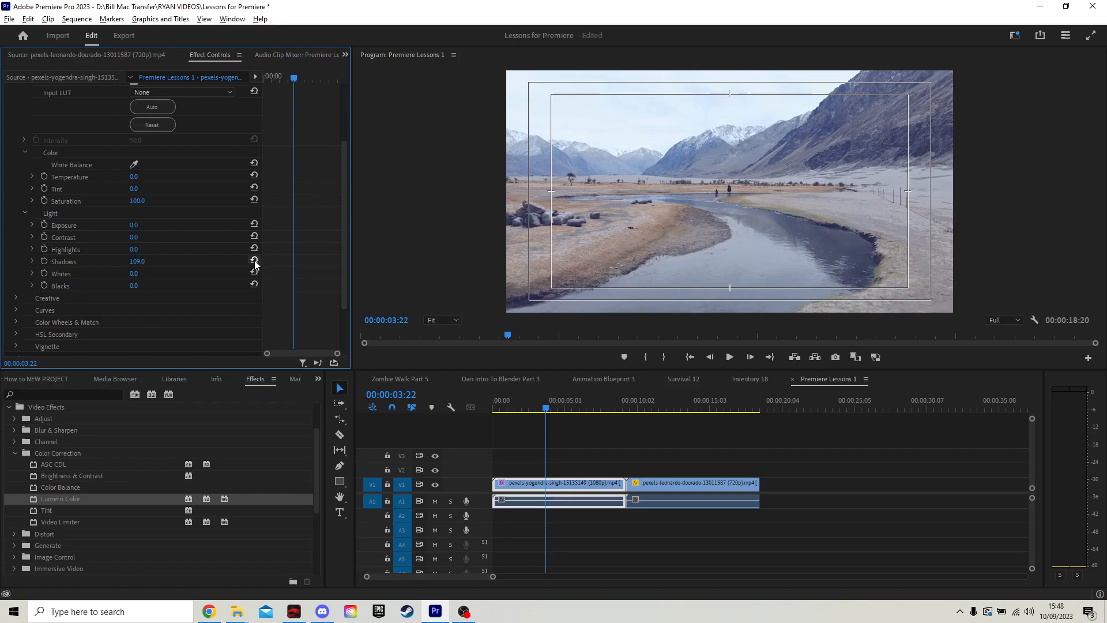
{"action": "left_click", "coordinate": [255, 260]}
{"action": "mouse_move", "coordinate": [134, 274]}
{"action": "left_mouse_down"}
{"action": "mouse_move", "coordinate": [196, 274]}
{"action": "mouse_move", "coordinate": [145, 287]}
{"action": "left_mouse_up"}
{"action": "left_click", "coordinate": [255, 272]}
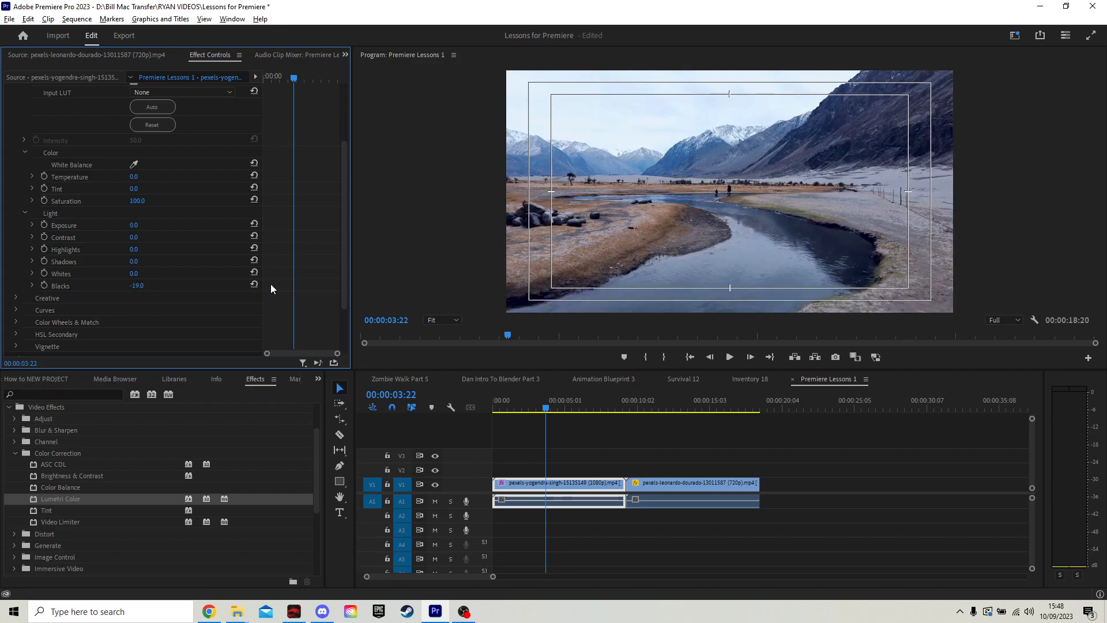
{"action": "left_click", "coordinate": [252, 283]}
Collapse Lumetri Color's Basic Correction section and expand its Creative section
{"action": "scroll", "coordinate": [213, 292], "scroll_direction": "up", "scroll_amount": 1}
{"action": "scroll", "coordinate": [213, 292], "scroll_direction": "down", "scroll_amount": 1}
{"action": "scroll", "coordinate": [282, 233], "scroll_direction": "up", "scroll_amount": 1}
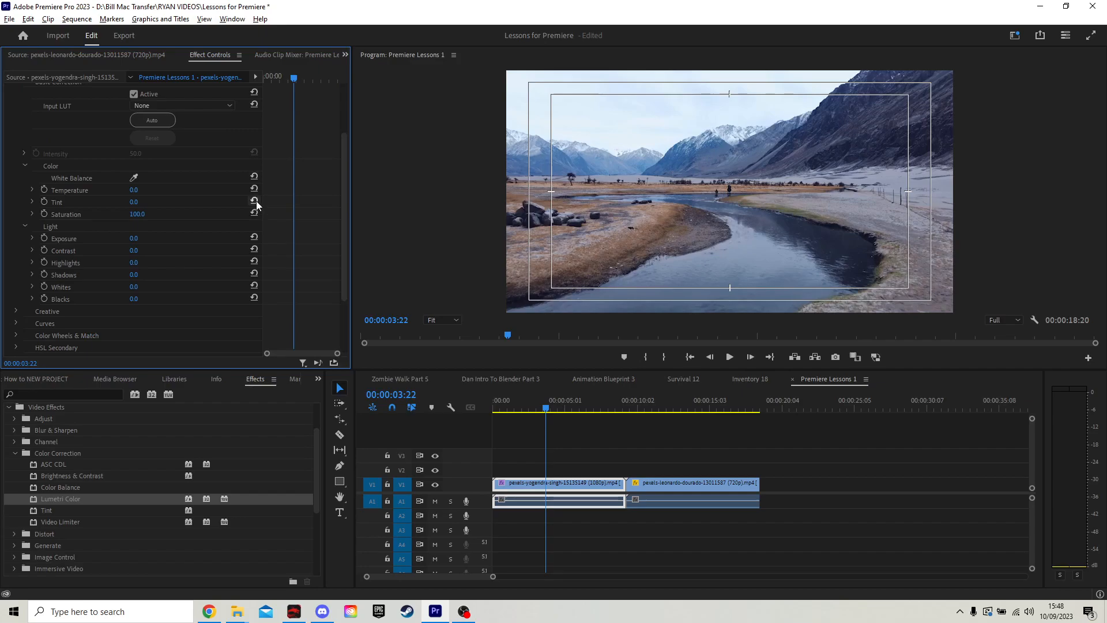
{"action": "scroll", "coordinate": [206, 268], "scroll_direction": "up", "scroll_amount": 4}
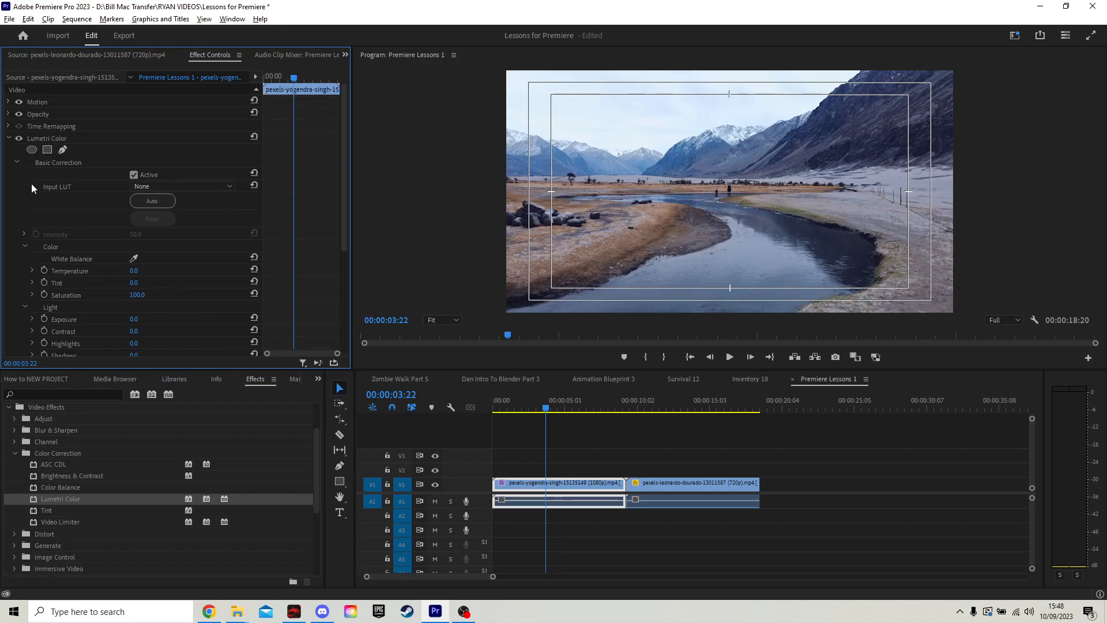
{"action": "left_click", "coordinate": [17, 162]}
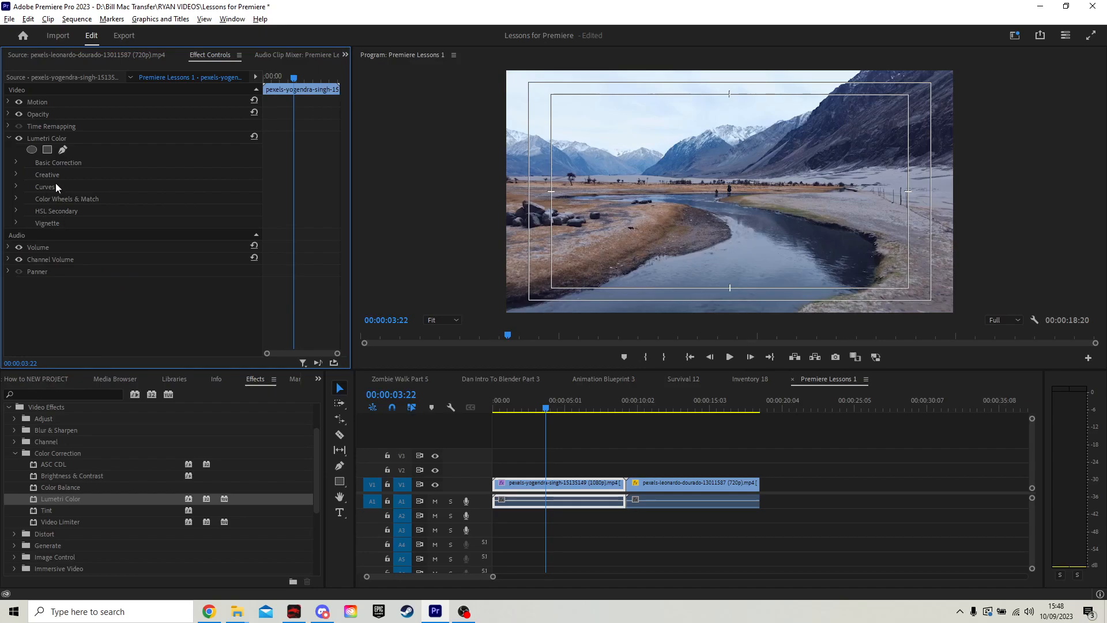
{"action": "left_click", "coordinate": [16, 174]}
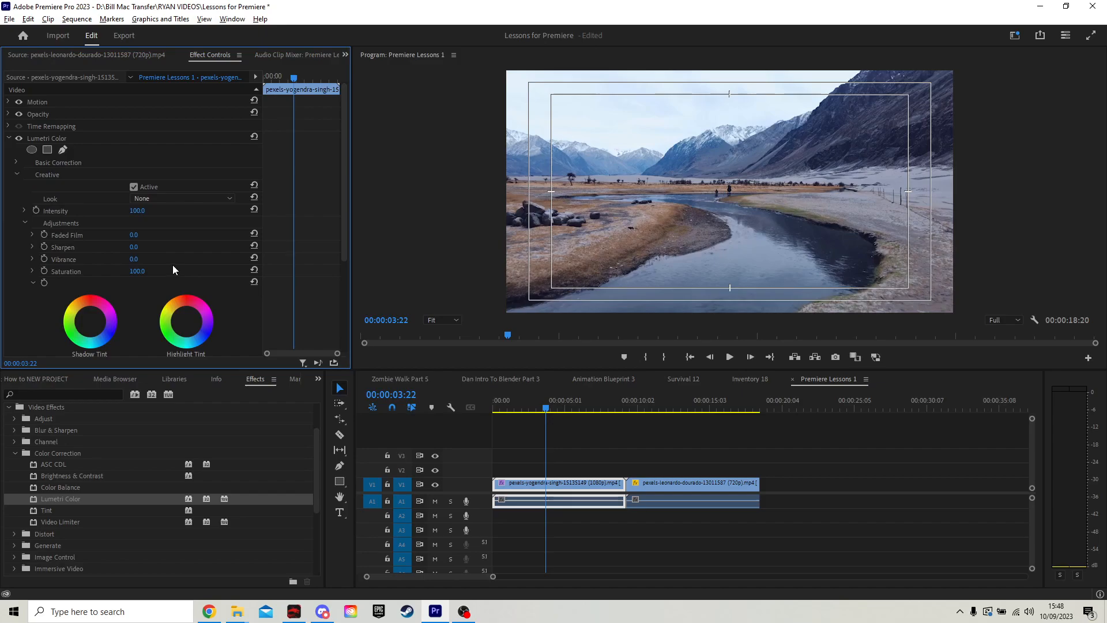
Apply the SL BLUE INTENSE look to the clip and raise the look's Intensity to 200
{"action": "scroll", "coordinate": [158, 265], "scroll_direction": "down", "scroll_amount": 2}
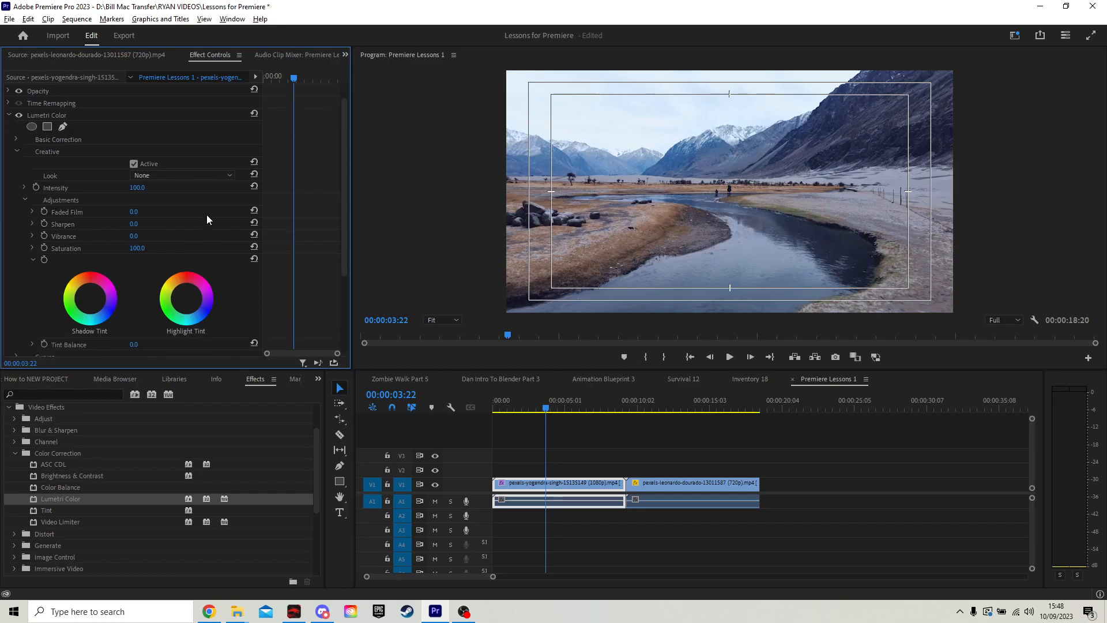
{"action": "scroll", "coordinate": [173, 225], "scroll_direction": "down", "scroll_amount": 1}
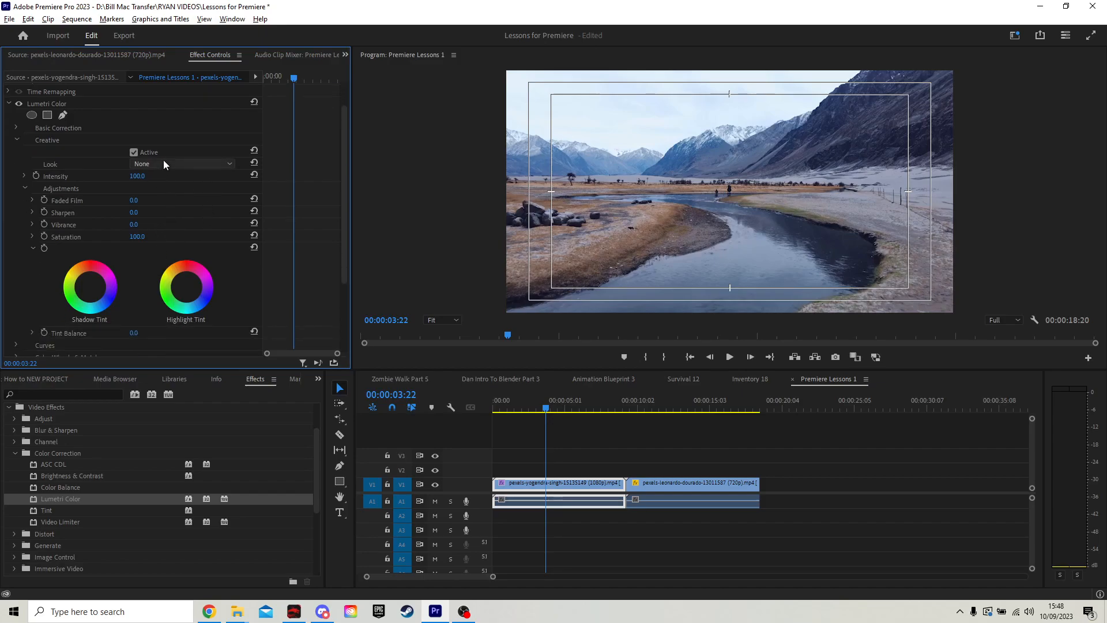
{"action": "left_click", "coordinate": [164, 163]}
{"action": "left_click", "coordinate": [192, 495]}
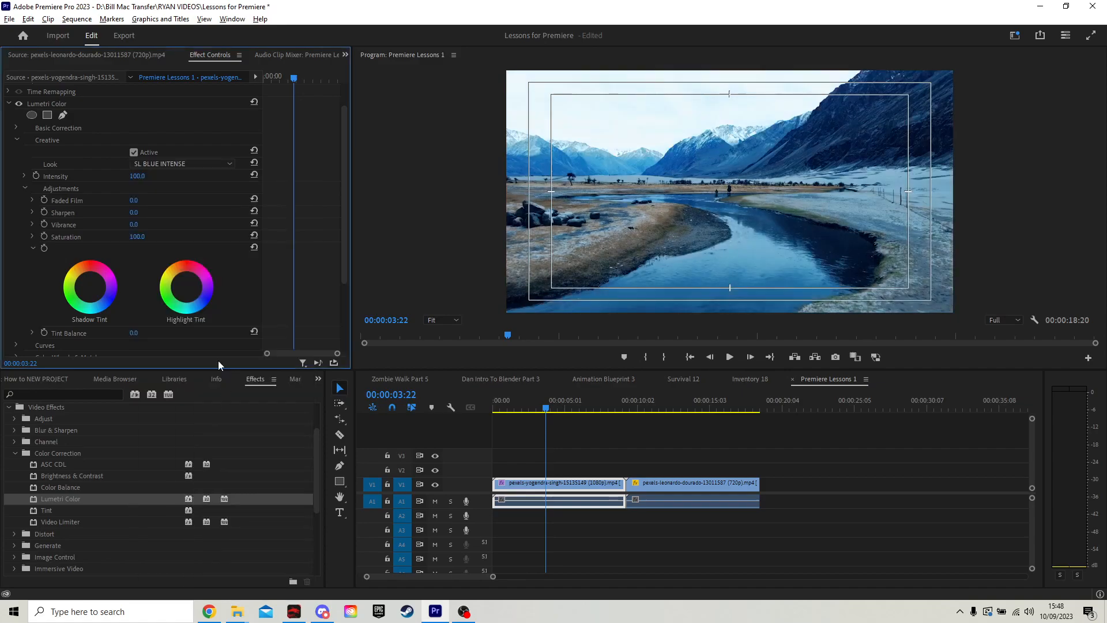
{"action": "left_click_drag", "start_coordinate": [144, 178], "coordinate": [202, 178]}
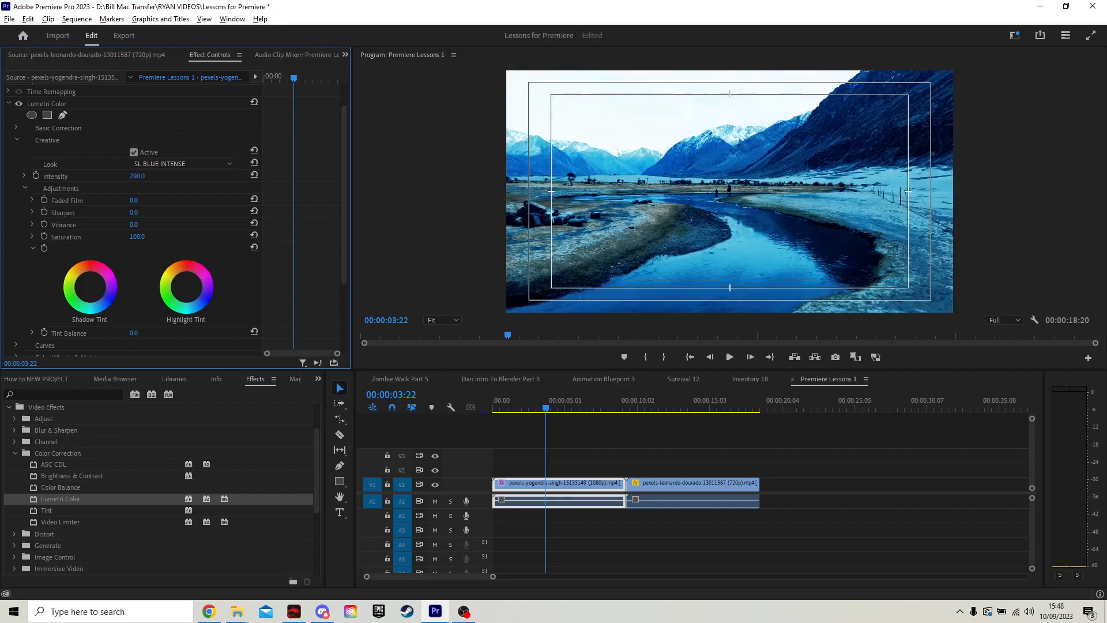
Set the clip's Creative look to None and try Faded Film at 103, resetting it to 0
{"action": "left_click", "coordinate": [163, 163]}
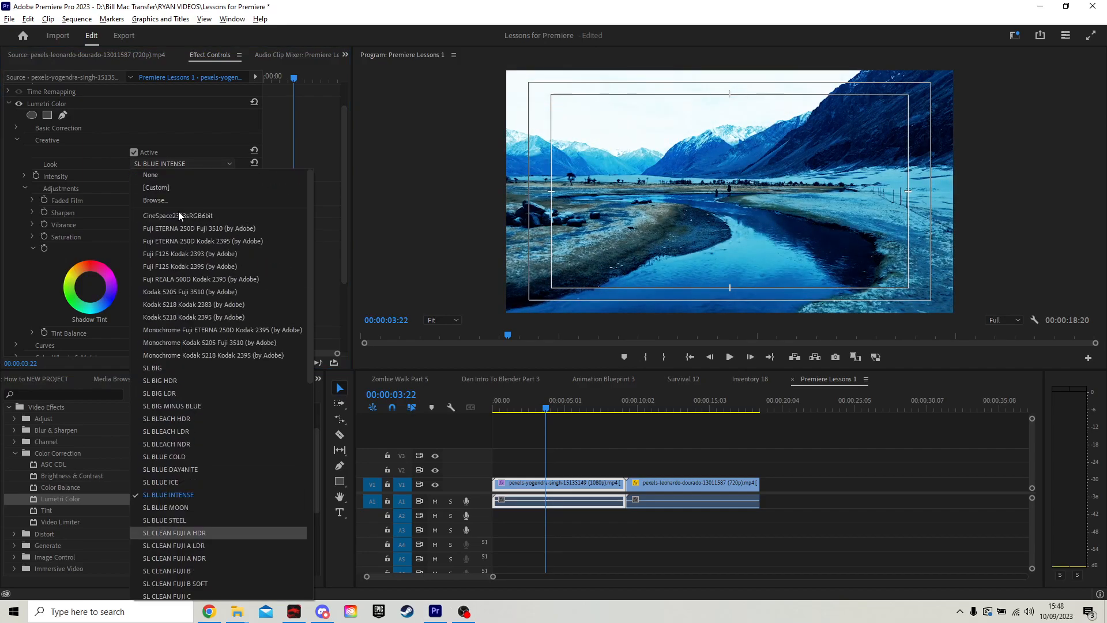
{"action": "left_click", "coordinate": [179, 174]}
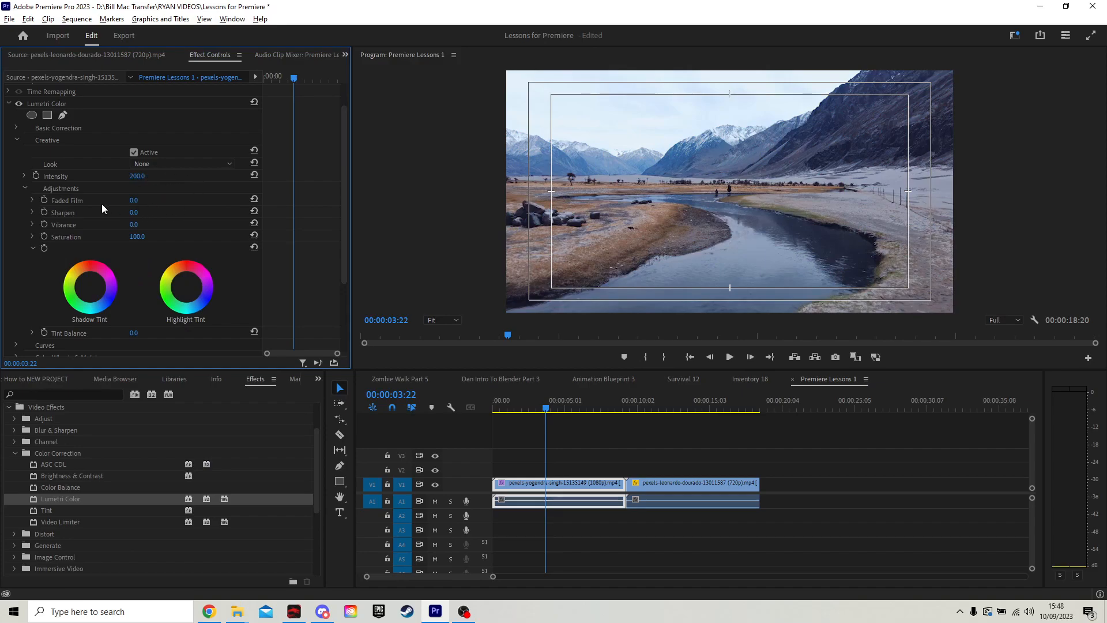
{"action": "left_click_drag", "start_coordinate": [132, 200], "coordinate": [190, 200]}
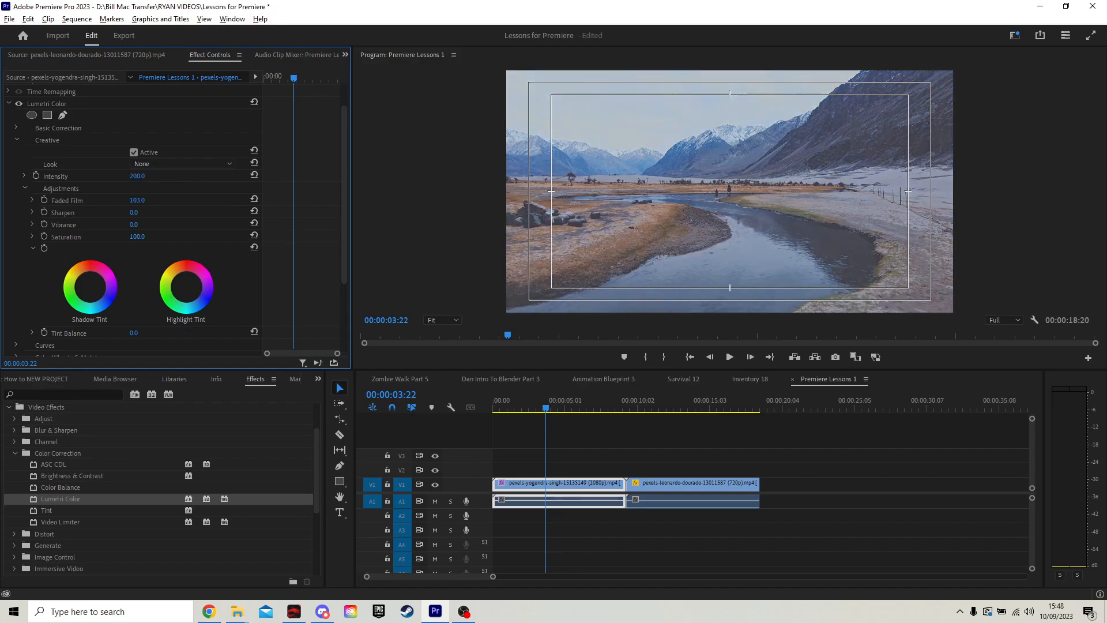
{"action": "left_click", "coordinate": [254, 199]}
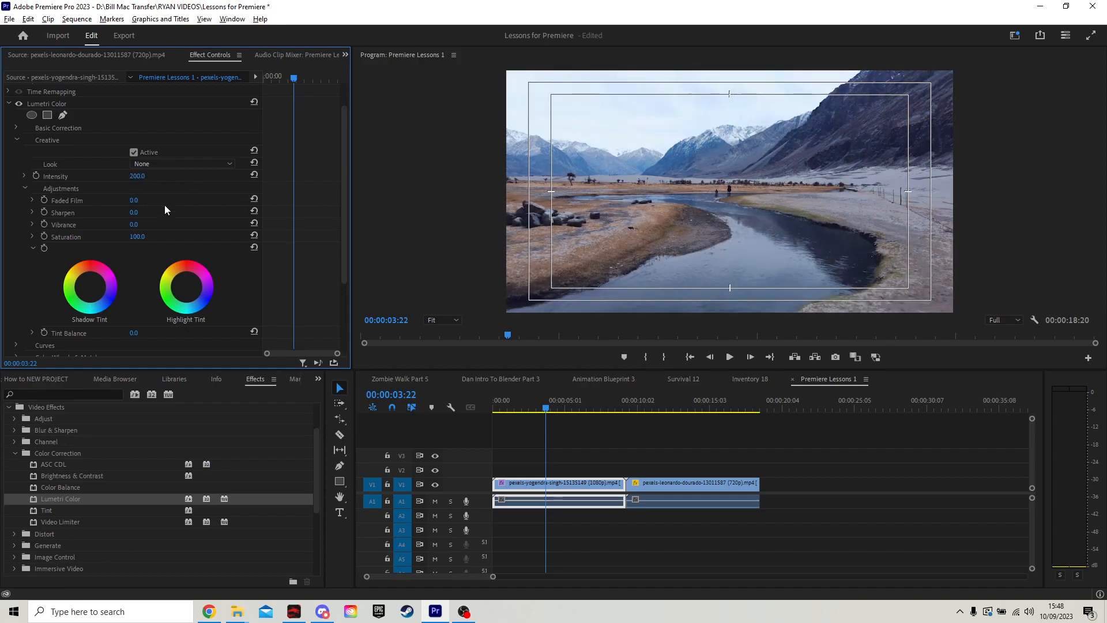
Try Sharpen at 100 and Vibrance at 25 in the Creative adjustments, resetting each to 0
{"action": "left_click_drag", "start_coordinate": [135, 214], "coordinate": [193, 214]}
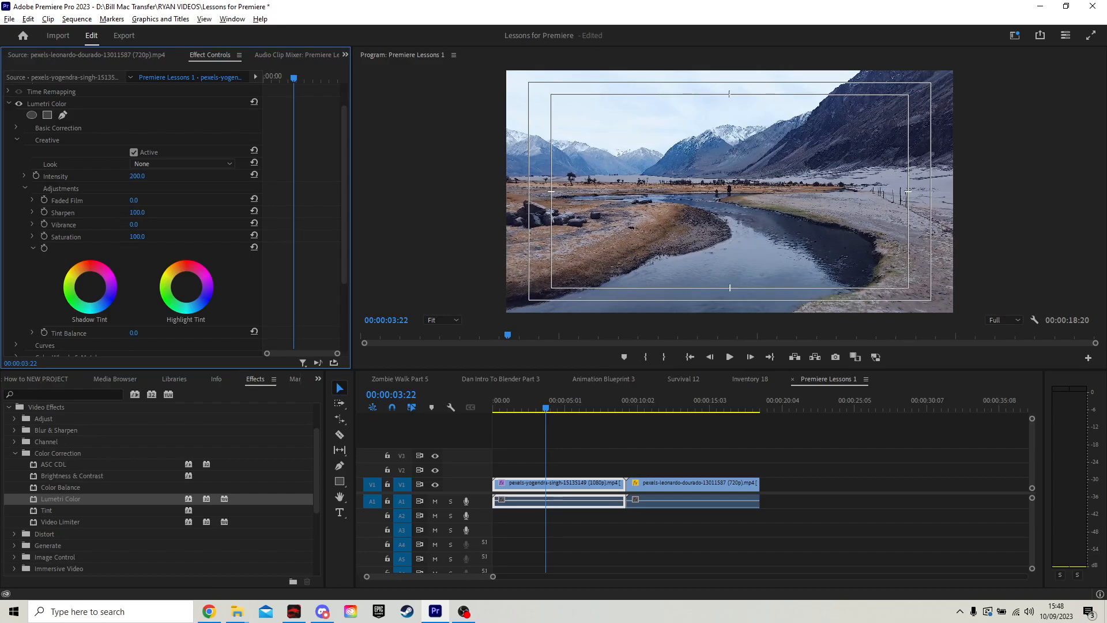
{"action": "left_click", "coordinate": [254, 211]}
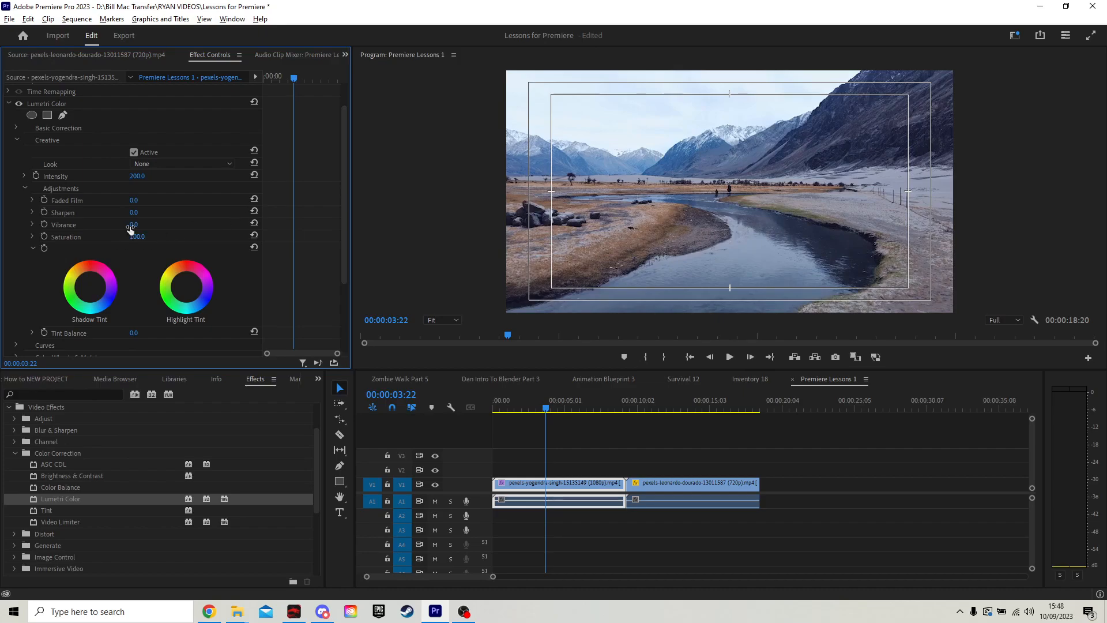
{"action": "left_click_drag", "start_coordinate": [133, 225], "coordinate": [105, 228]}
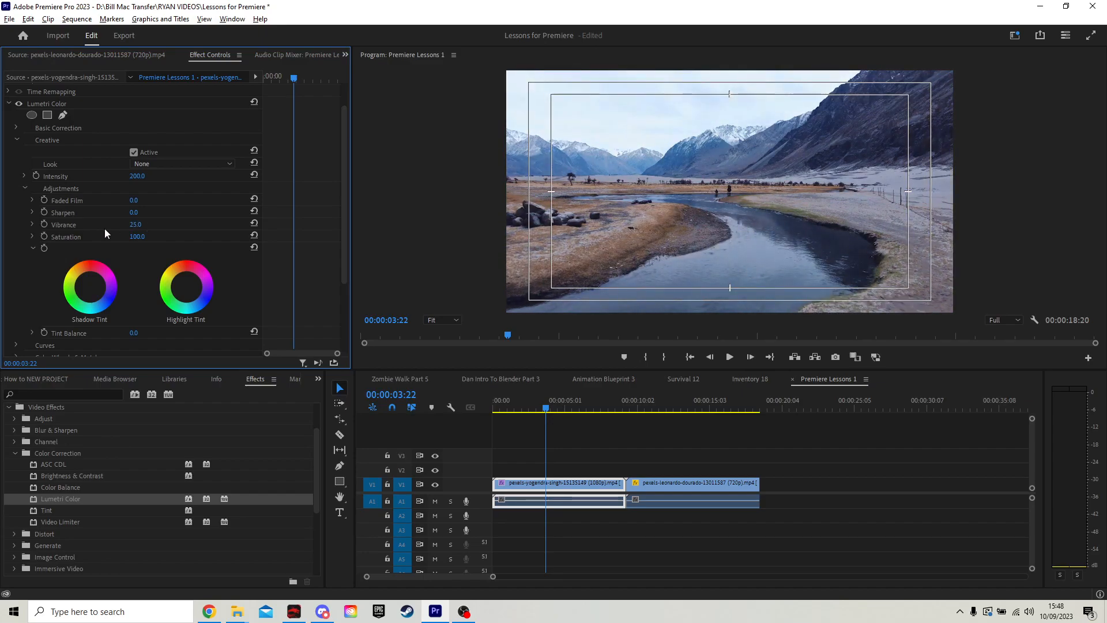
{"action": "left_click", "coordinate": [253, 224]}
Try a yellow-green Shadow Tint and an orange Highlight Tint on the clip, resetting both tint wheels
{"action": "scroll", "coordinate": [144, 246], "scroll_direction": "down", "scroll_amount": 3}
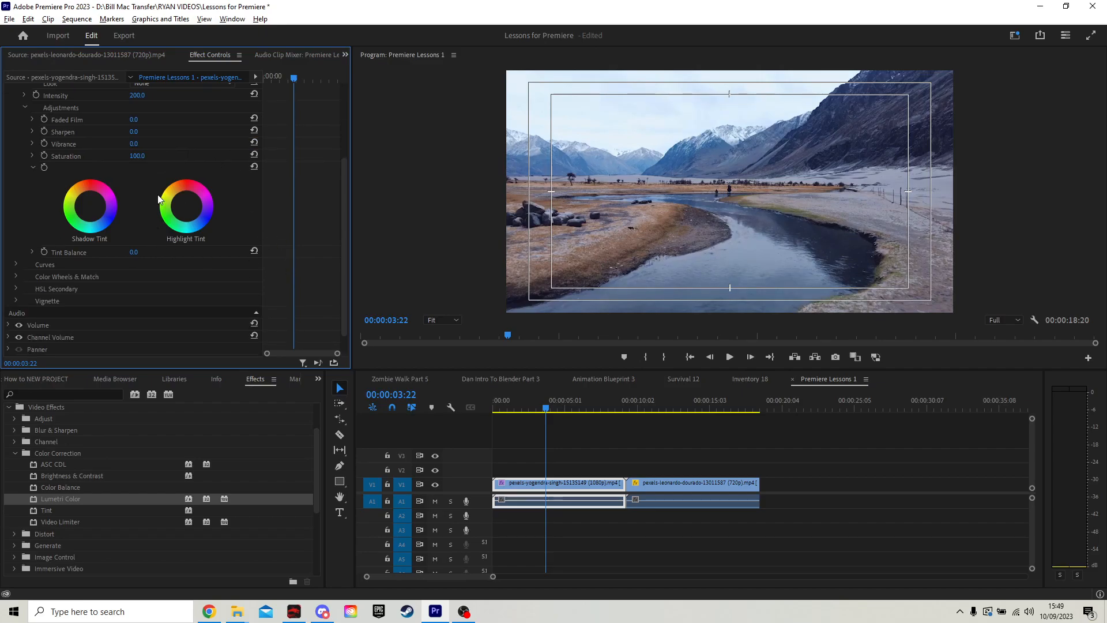
{"action": "mouse_move", "coordinate": [90, 208]}
{"action": "left_mouse_down"}
{"action": "mouse_move", "coordinate": [101, 193]}
{"action": "mouse_move", "coordinate": [77, 208]}
{"action": "left_mouse_up"}
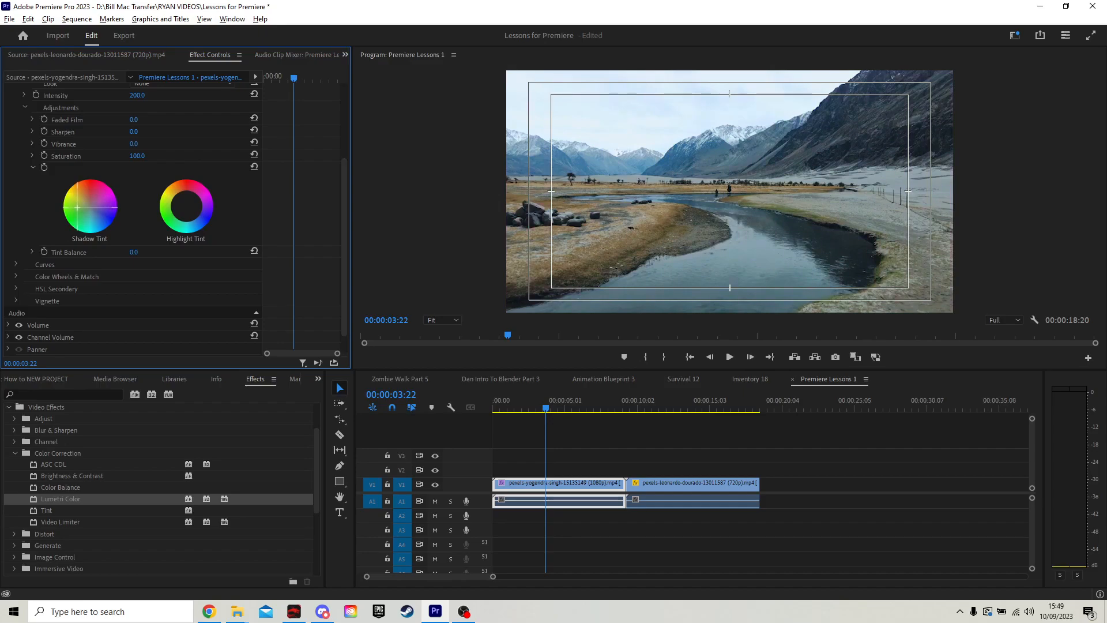
{"action": "left_click_drag", "start_coordinate": [191, 207], "coordinate": [180, 193]}
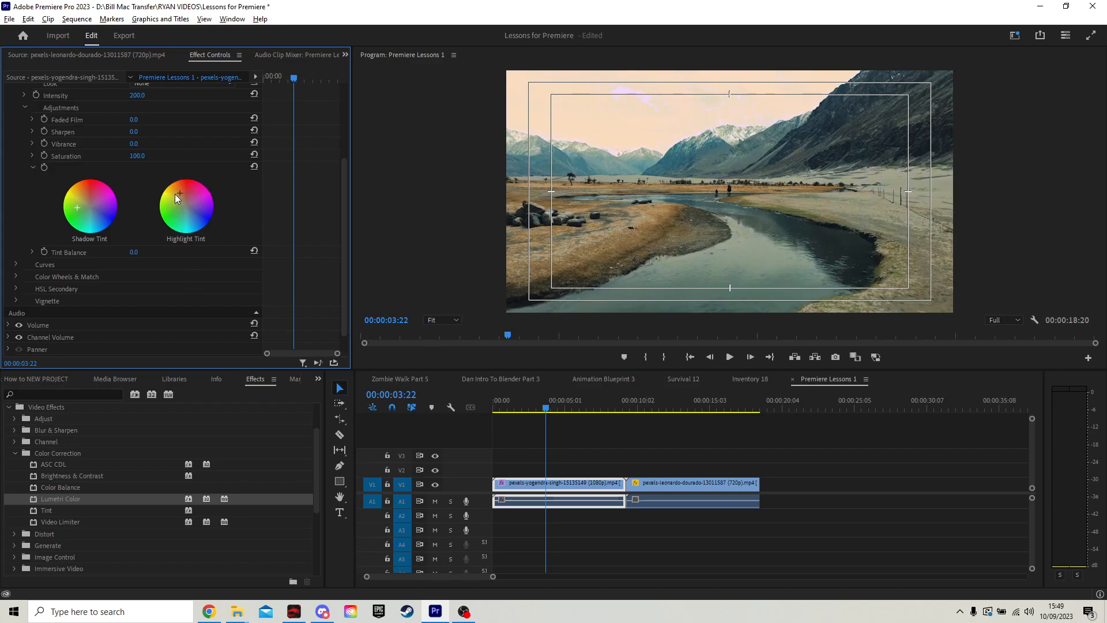
{"action": "scroll", "coordinate": [175, 199], "scroll_direction": "up", "scroll_amount": 2}
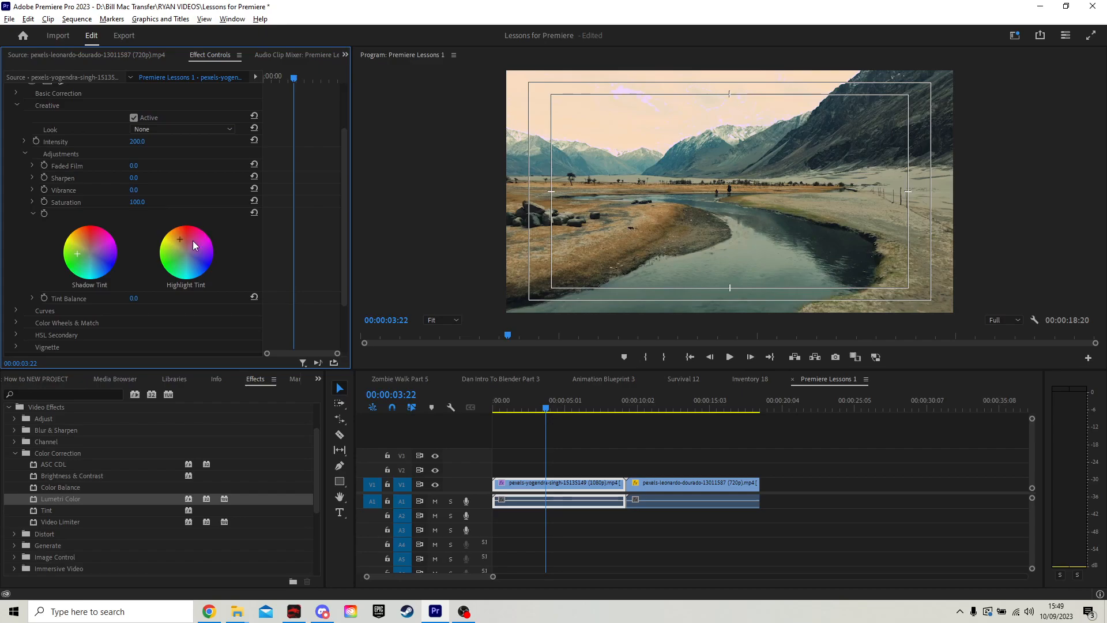
{"action": "left_click", "coordinate": [254, 212]}
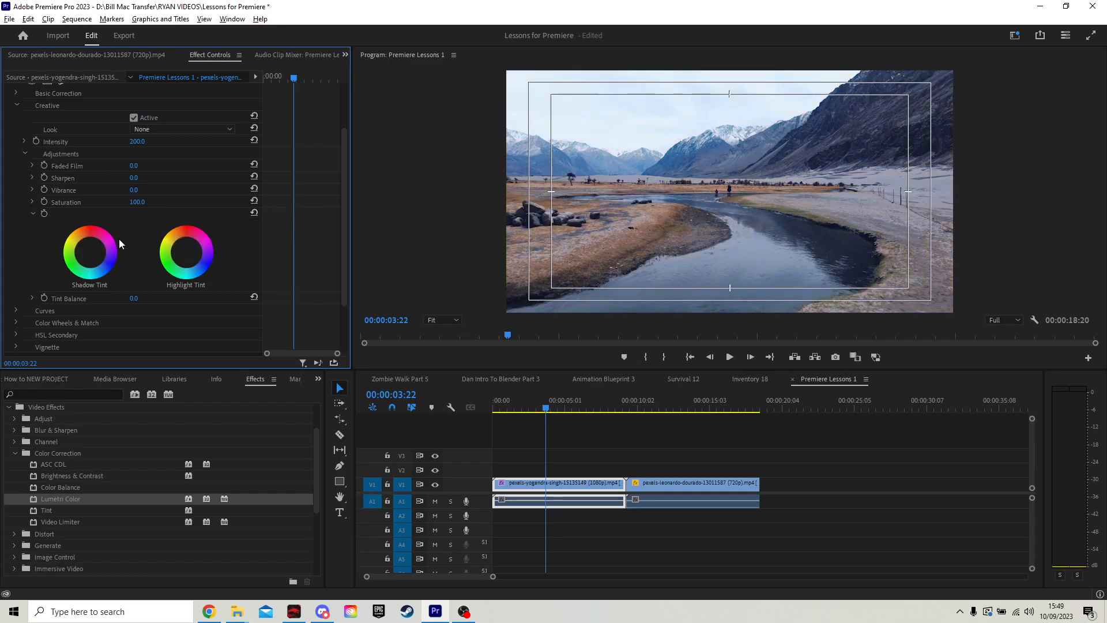
Copy the first clip and open Paste Attributes for the second clip, cancelling without pasting anything
{"action": "left_click_drag", "start_coordinate": [663, 405], "coordinate": [571, 438]}
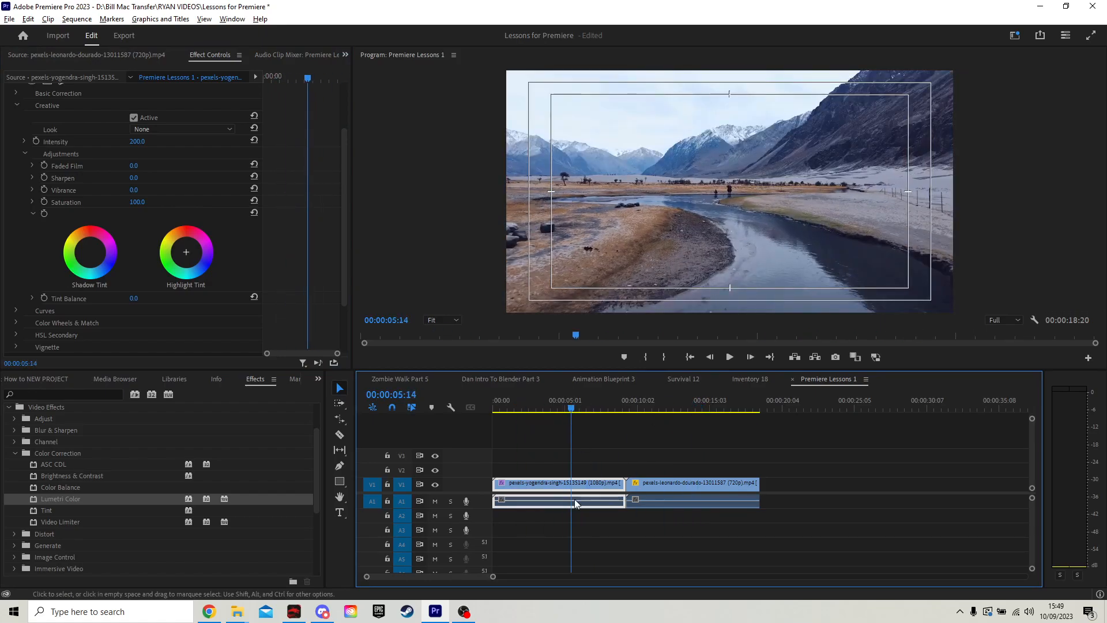
{"action": "right_click", "coordinate": [562, 489]}
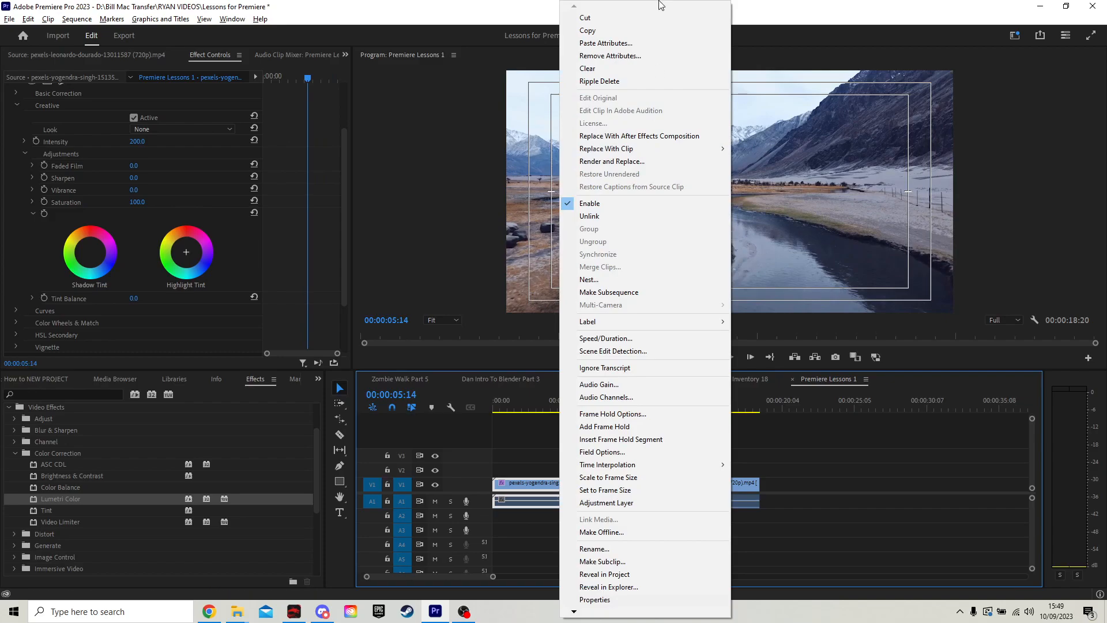
{"action": "left_click", "coordinate": [614, 30]}
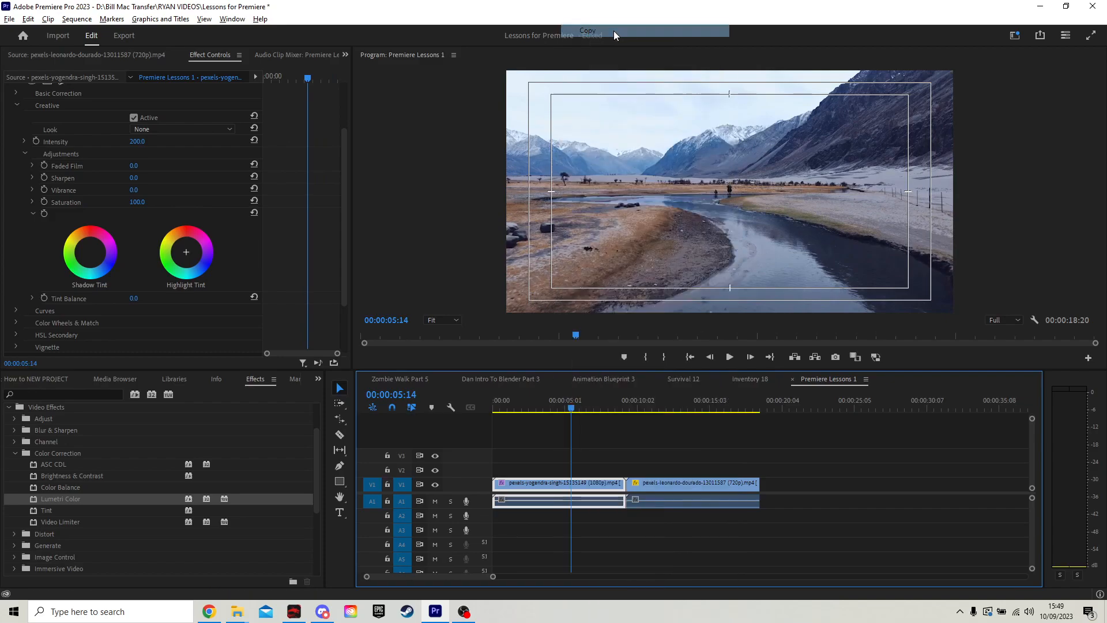
{"action": "right_click", "coordinate": [683, 483]}
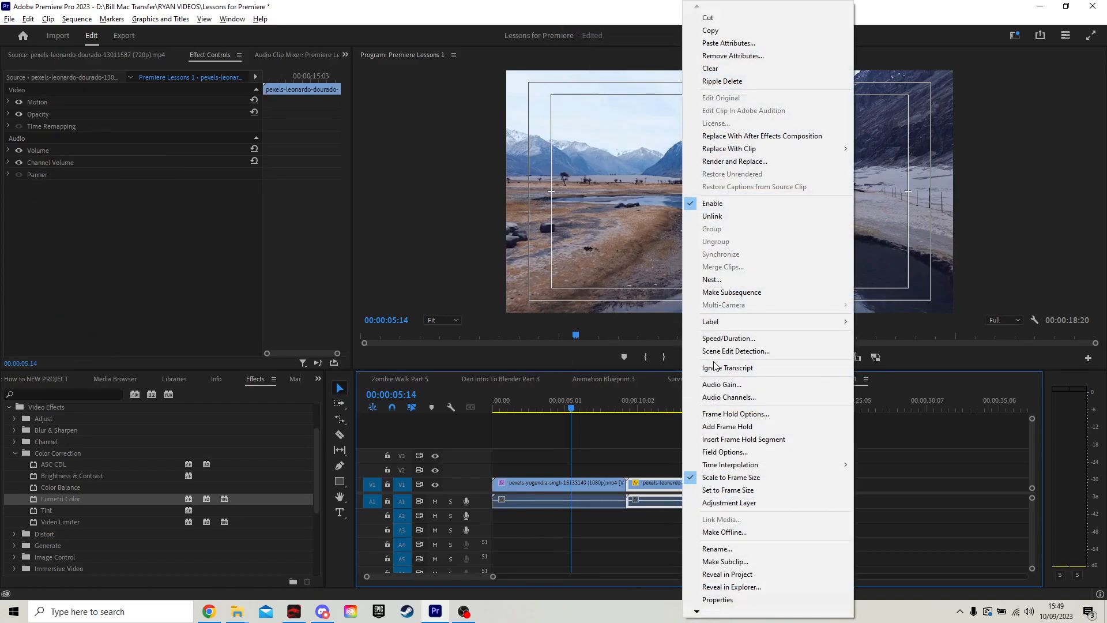
{"action": "left_click", "coordinate": [752, 46]}
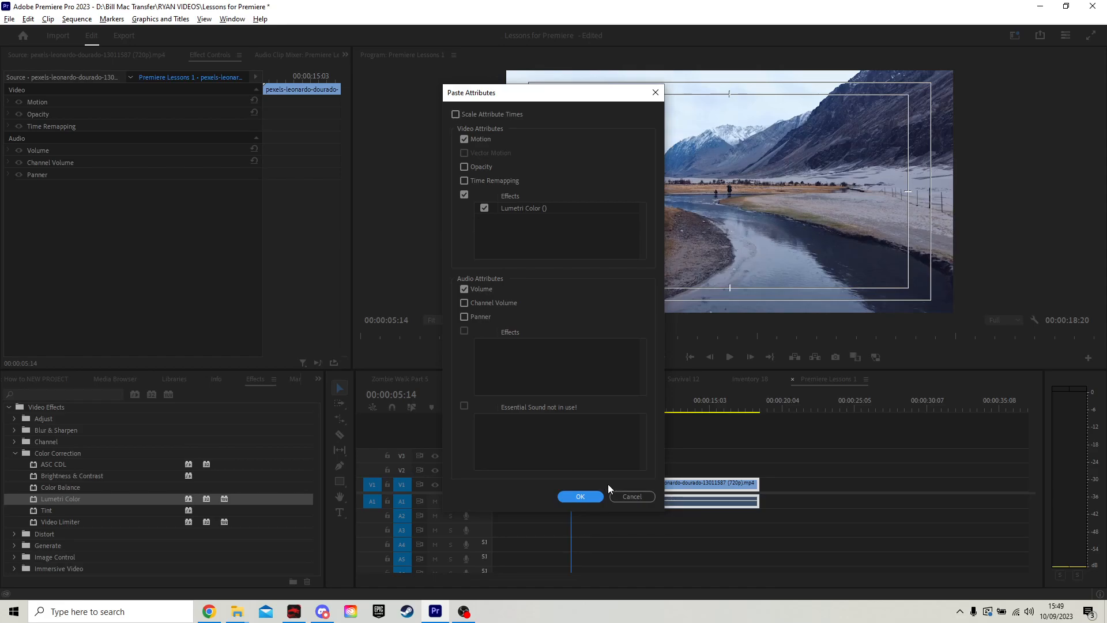
{"action": "left_click", "coordinate": [630, 497]}
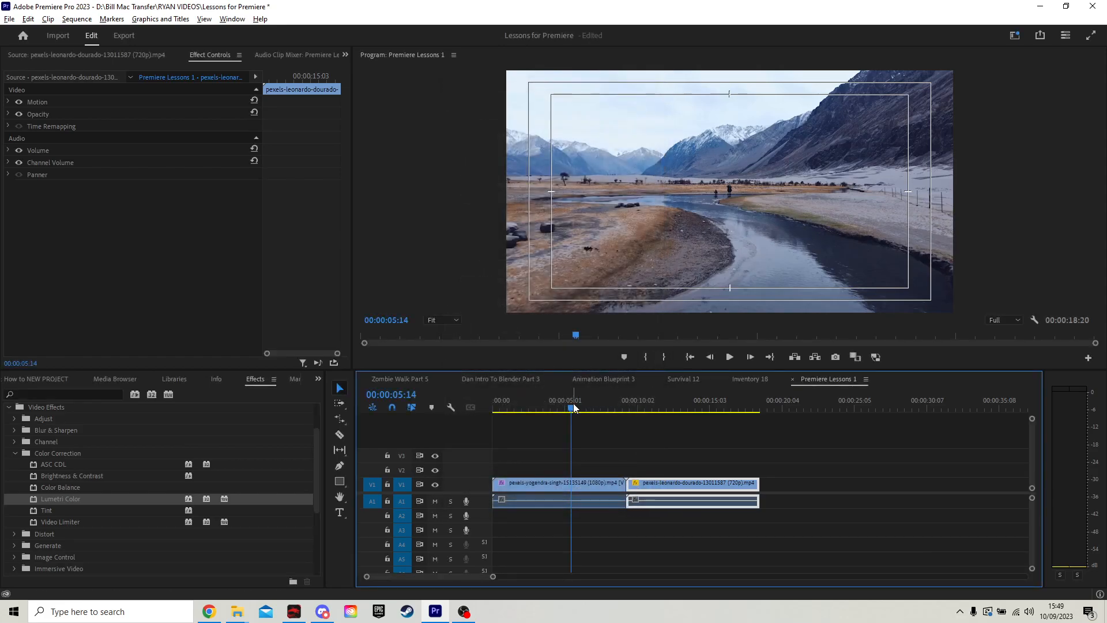
Create a 1920 × 1040, 23.976 fps adjustment layer in the Lessons for Premiere project and place it on V2 spanning both clips
{"action": "left_click_drag", "start_coordinate": [574, 409], "coordinate": [529, 408]}
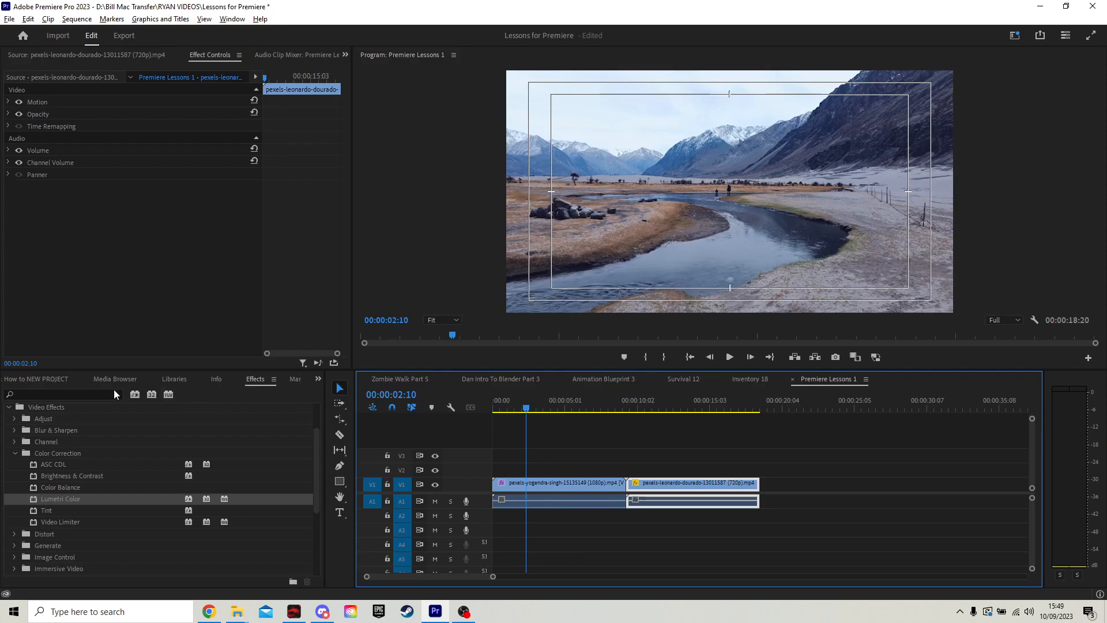
{"action": "left_click", "coordinate": [34, 375]}
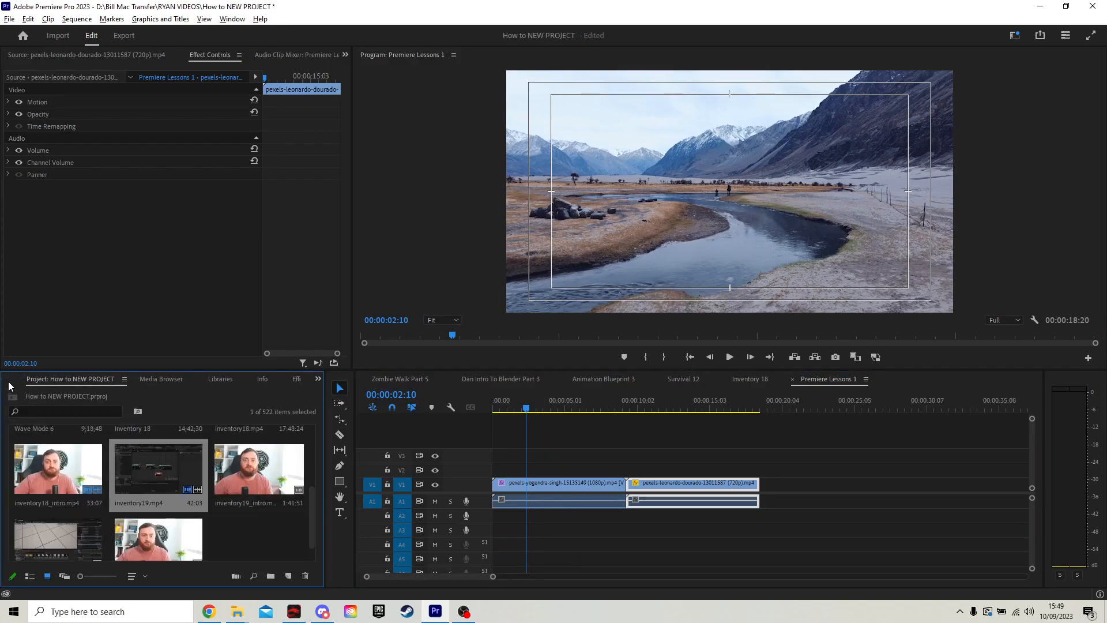
{"action": "left_click", "coordinate": [8, 383]}
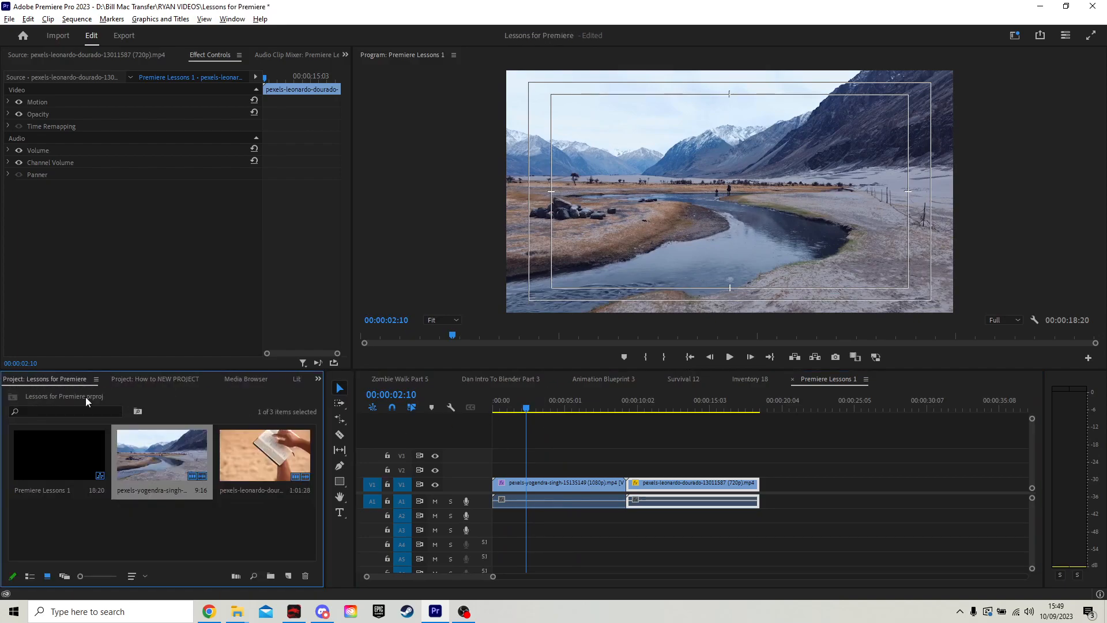
{"action": "left_click", "coordinate": [289, 575]}
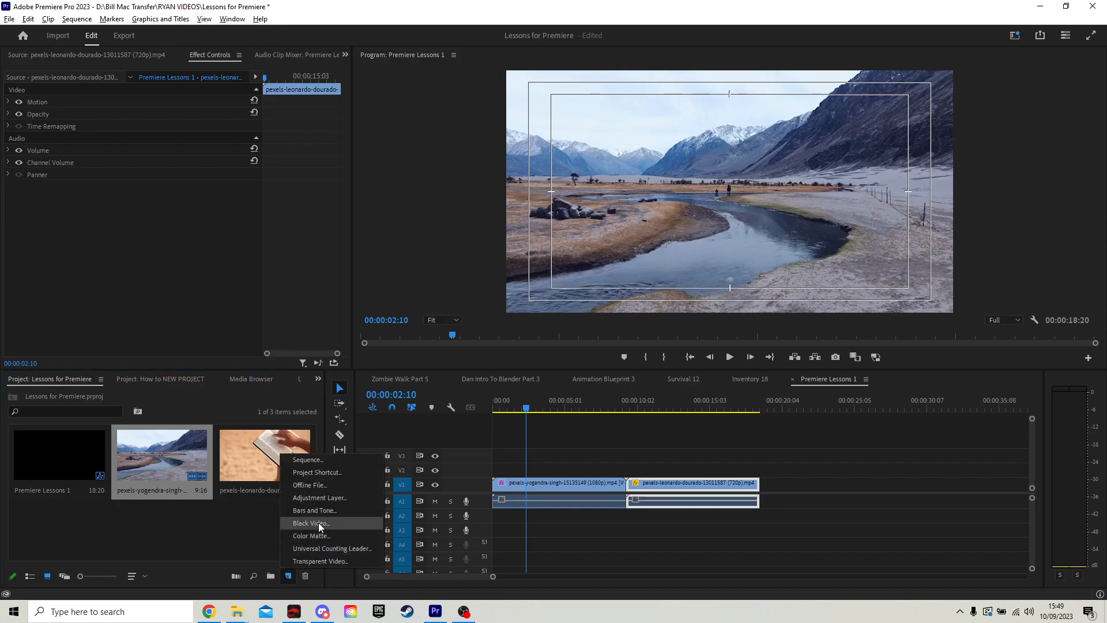
{"action": "left_click", "coordinate": [334, 501]}
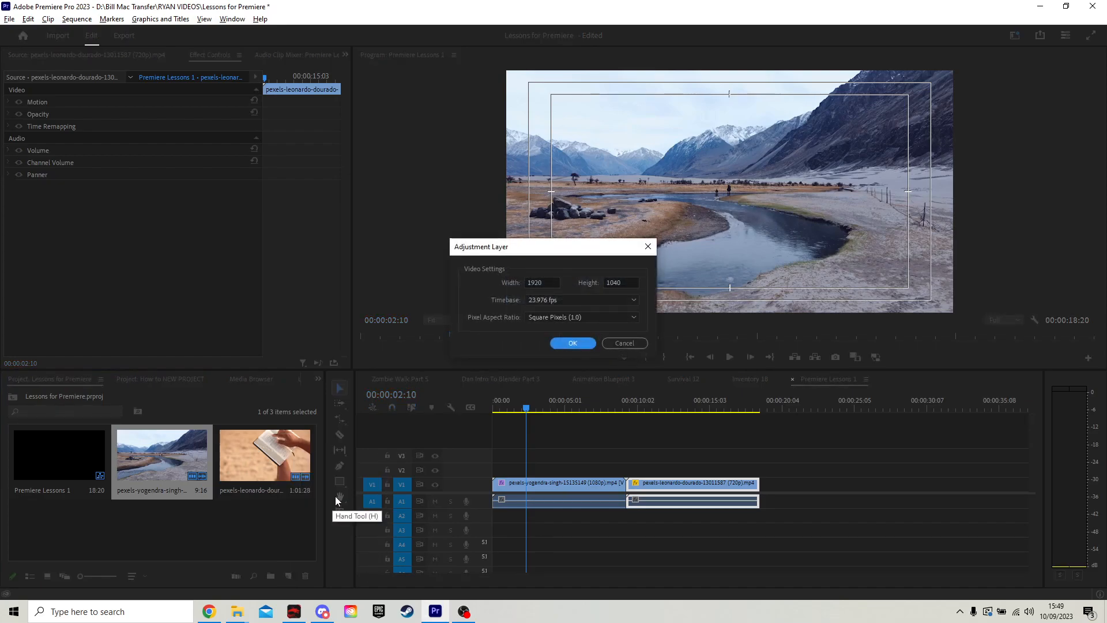
{"action": "left_click", "coordinate": [574, 343]}
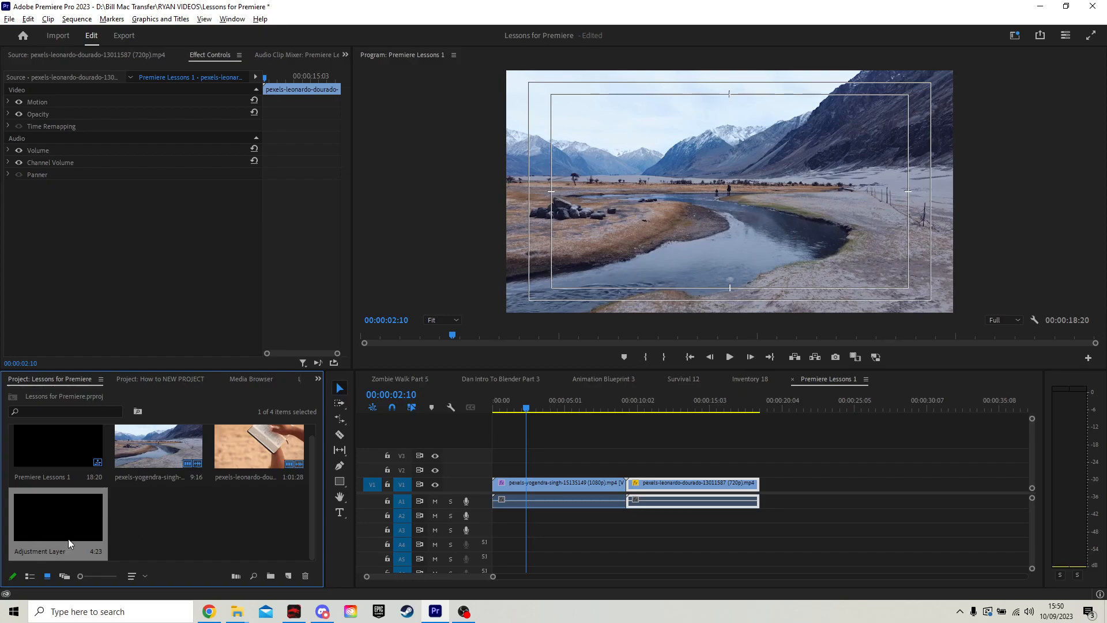
{"action": "left_click_drag", "start_coordinate": [58, 526], "coordinate": [759, 466]}
{"action": "mouse_move", "coordinate": [519, 413]}
{"action": "left_mouse_down"}
{"action": "mouse_move", "coordinate": [648, 409]}
{"action": "mouse_move", "coordinate": [517, 419]}
{"action": "left_mouse_up"}
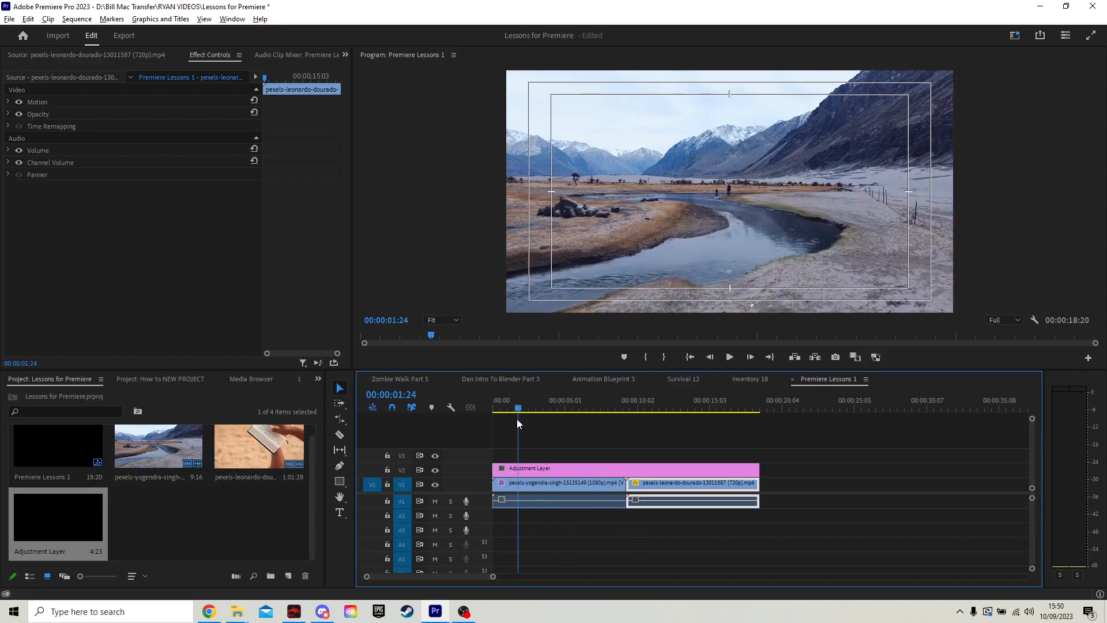
Delete the Lumetri Color effect from the first clip on V1
{"action": "left_click", "coordinate": [586, 468]}
{"action": "left_click", "coordinate": [552, 487]}
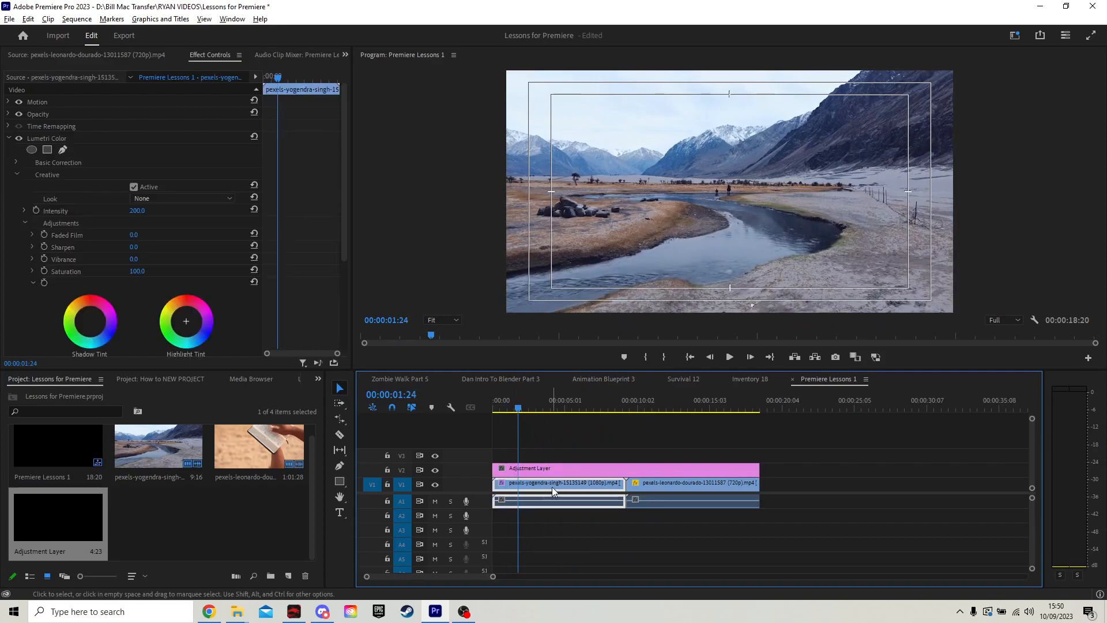
{"action": "left_click", "coordinate": [88, 139]}
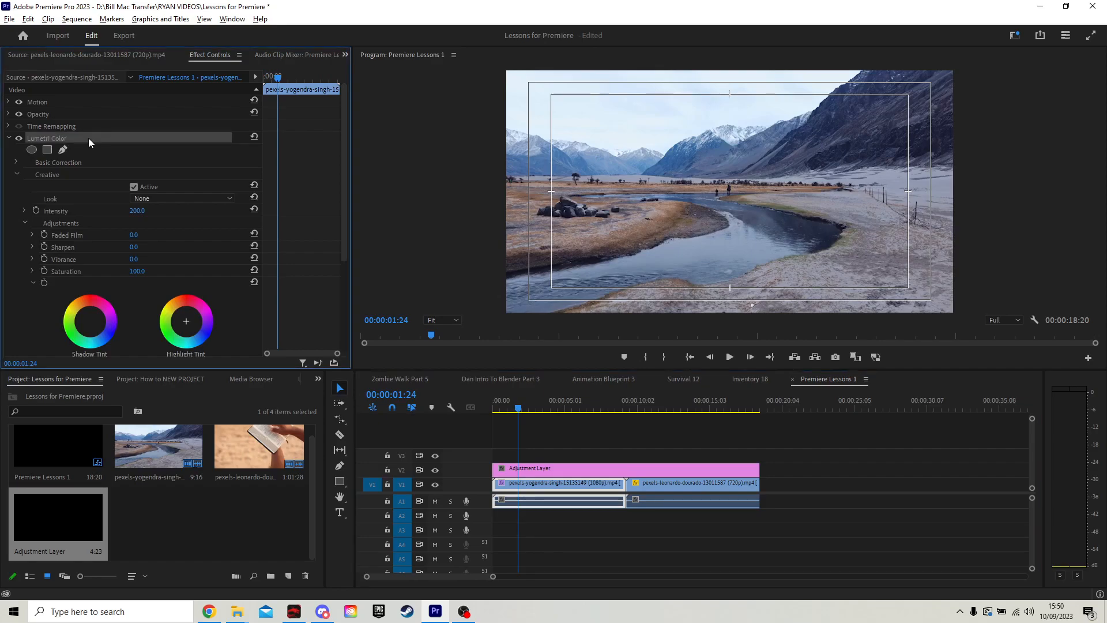
{"action": "key", "text": "Delete"}
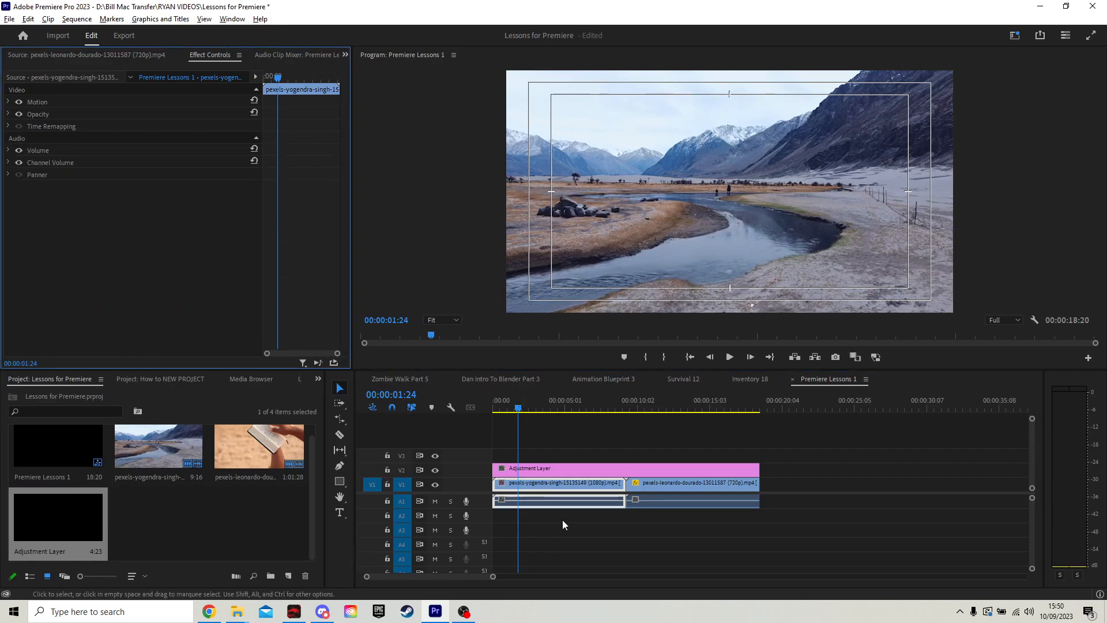
Apply the Lumetri Color video effect to the adjustment layer on V2
{"action": "left_click", "coordinate": [572, 469]}
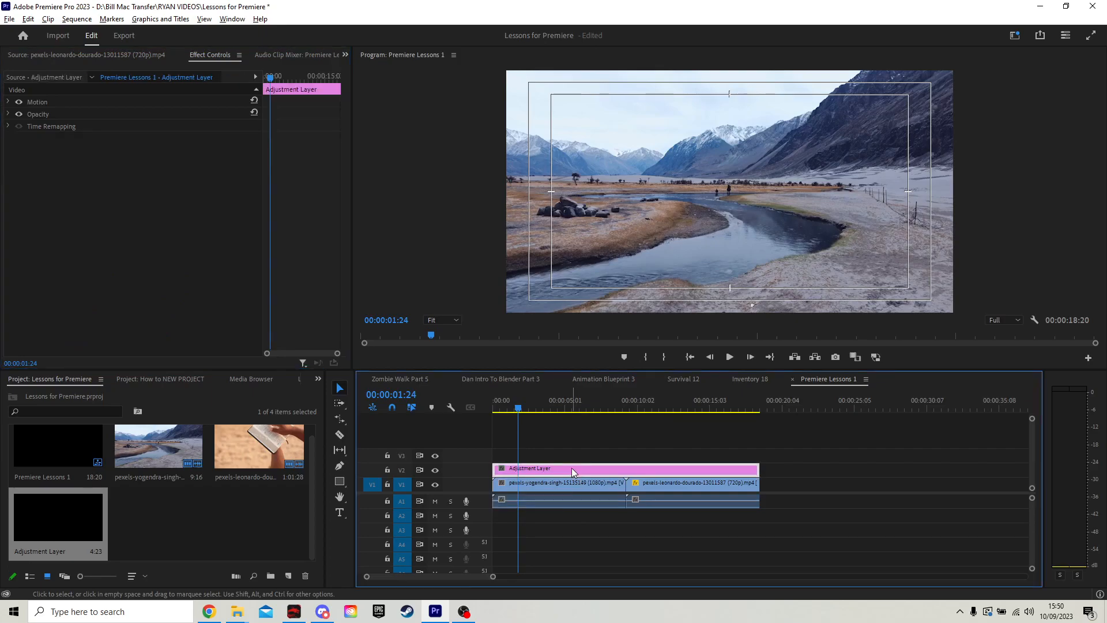
{"action": "left_click", "coordinate": [319, 379]}
{"action": "left_click", "coordinate": [341, 457]}
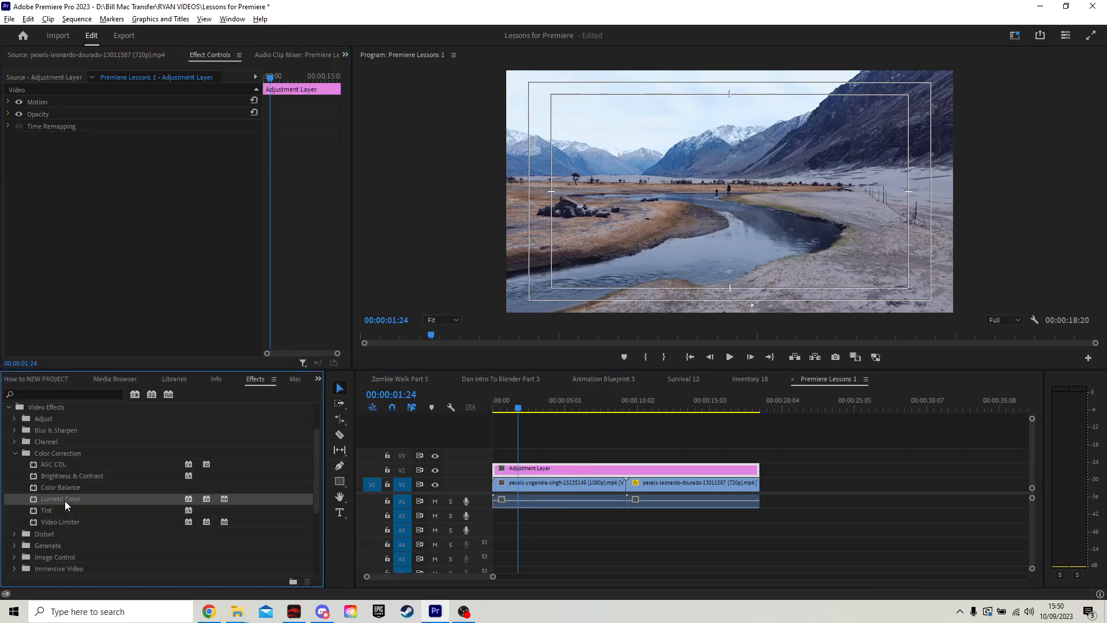
{"action": "left_click_drag", "start_coordinate": [246, 476], "coordinate": [140, 116]}
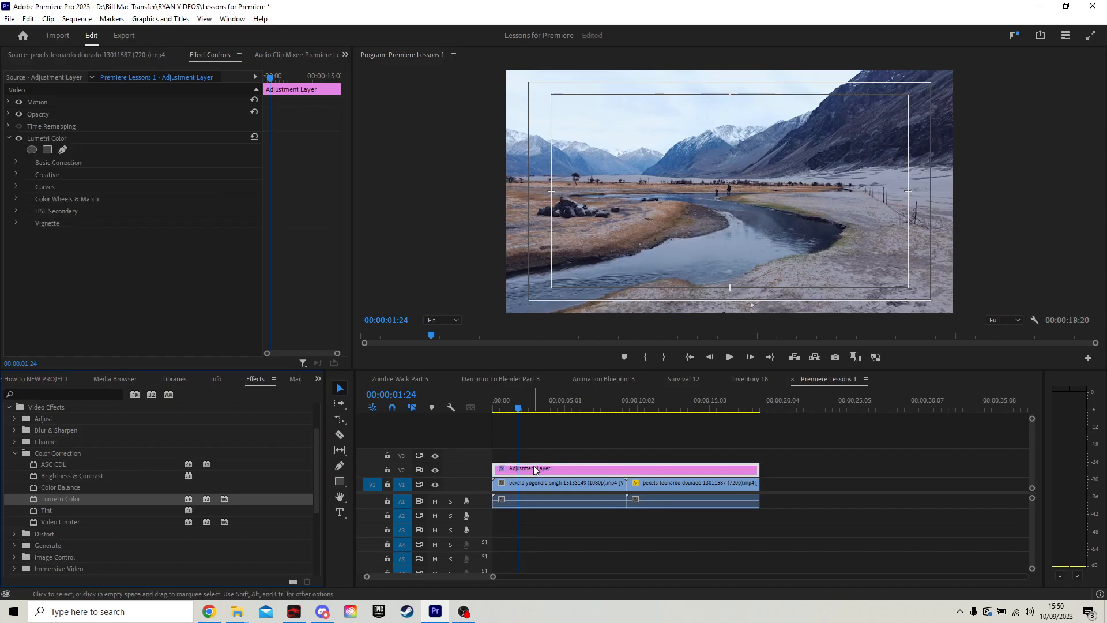
Set the adjustment layer's Creative look to SL BLUE INTENSE and preview the grade from the first clip through to the second
{"action": "left_click", "coordinate": [16, 173]}
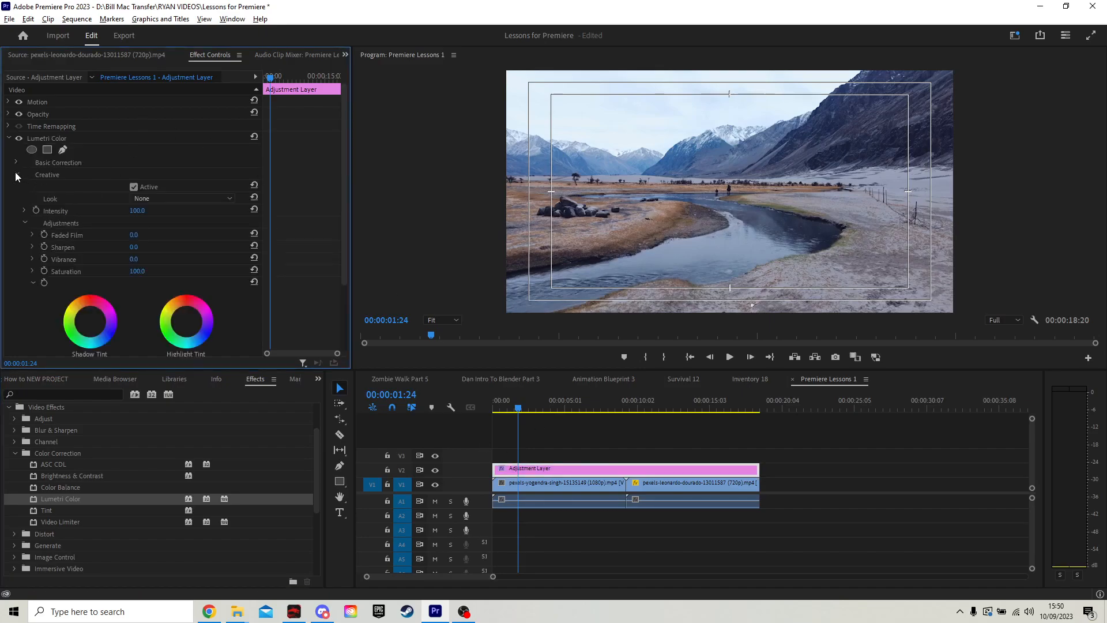
{"action": "left_click", "coordinate": [167, 198]}
{"action": "scroll", "coordinate": [212, 359], "scroll_direction": "down", "scroll_amount": 5}
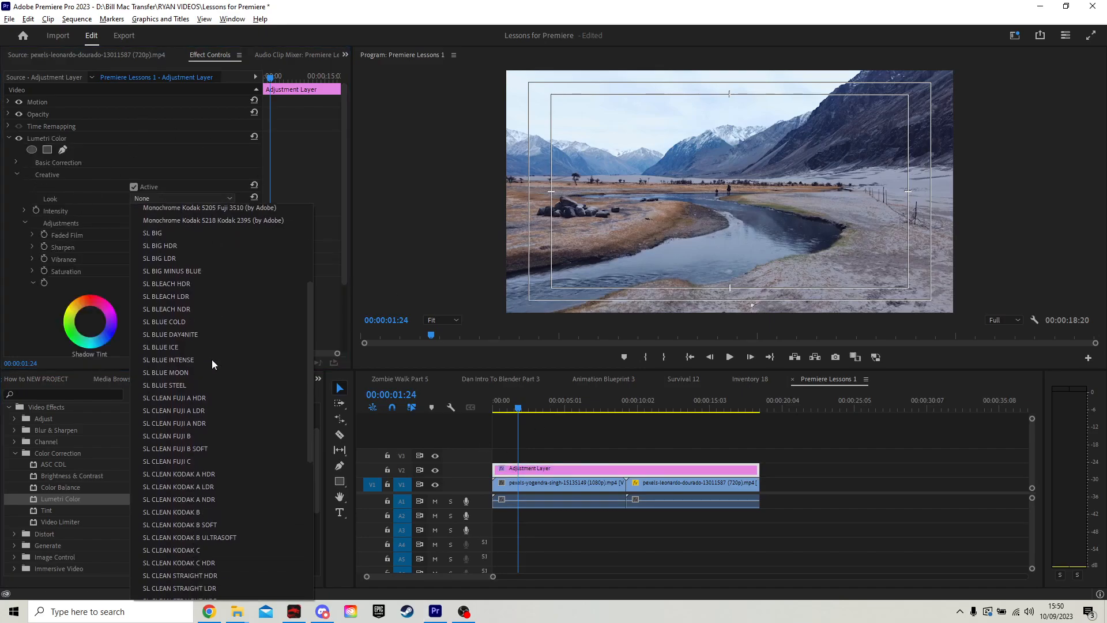
{"action": "left_click", "coordinate": [215, 359]}
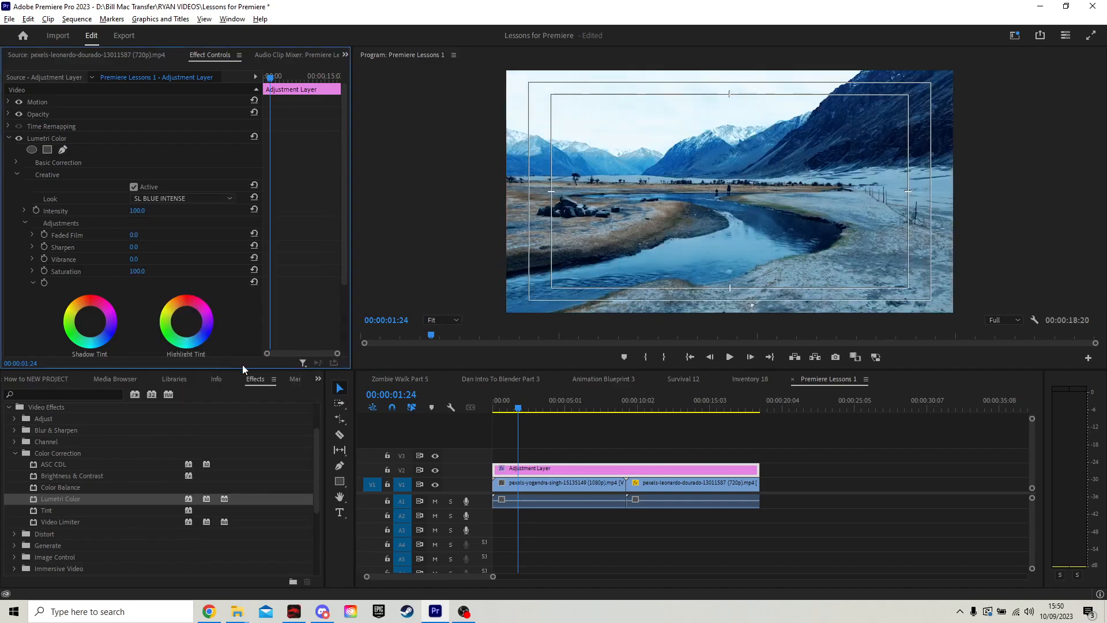
{"action": "left_click_drag", "start_coordinate": [520, 414], "coordinate": [702, 413]}
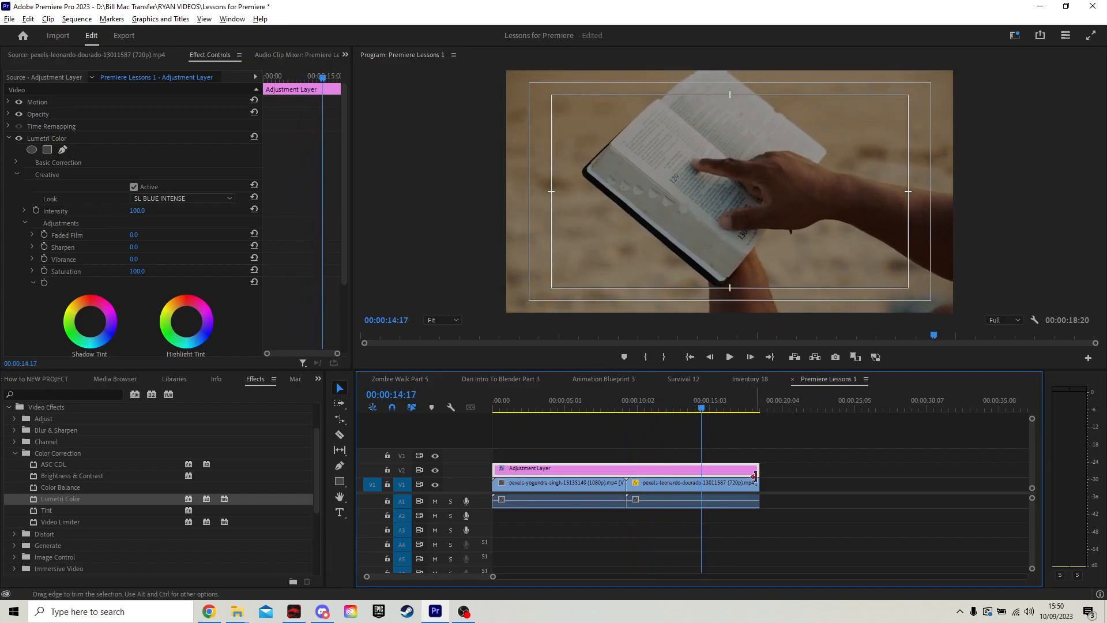
Shorten the adjustment layer on V2 to end at 00:00:11:10 and preview both sides of its new end
{"action": "left_click_drag", "start_coordinate": [754, 471], "coordinate": [655, 471]}
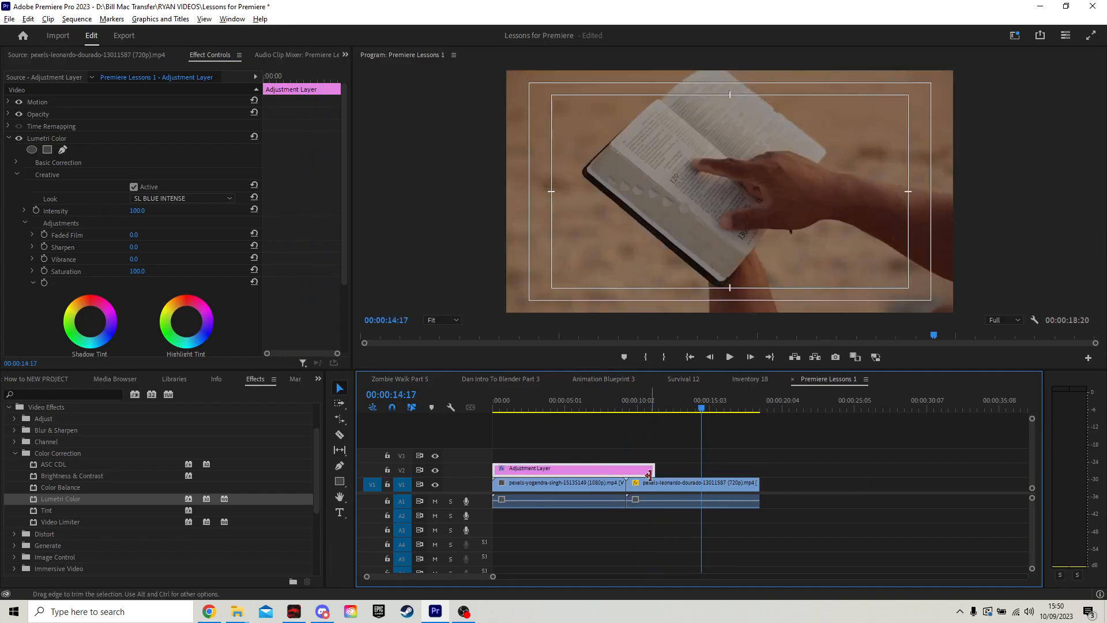
{"action": "left_click_drag", "start_coordinate": [702, 410], "coordinate": [678, 416]}
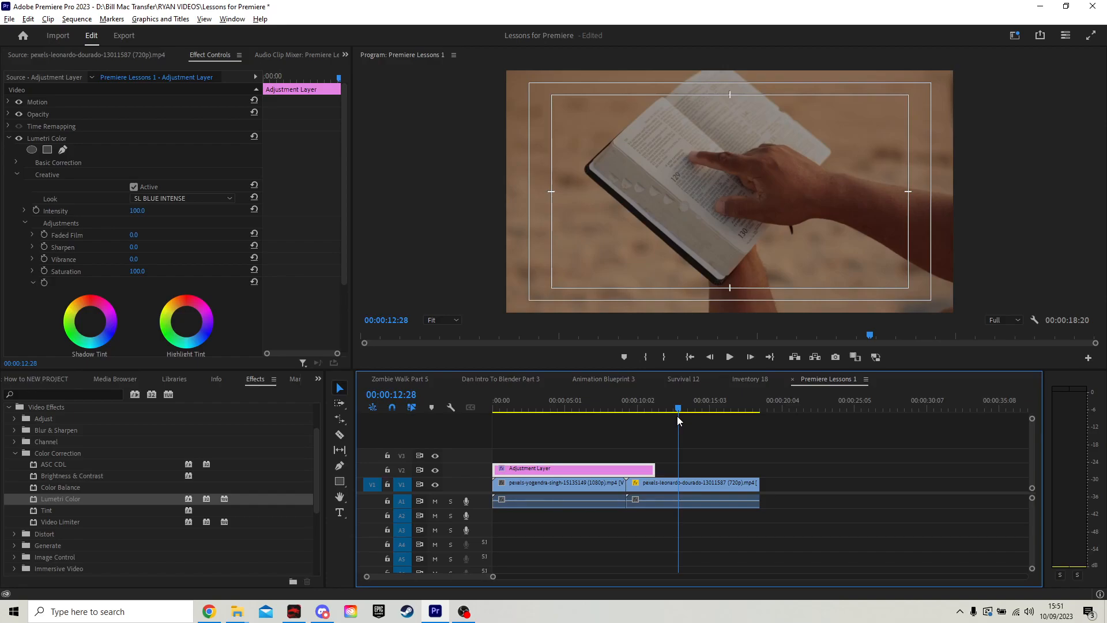
{"action": "left_click_drag", "start_coordinate": [677, 417], "coordinate": [619, 467]}
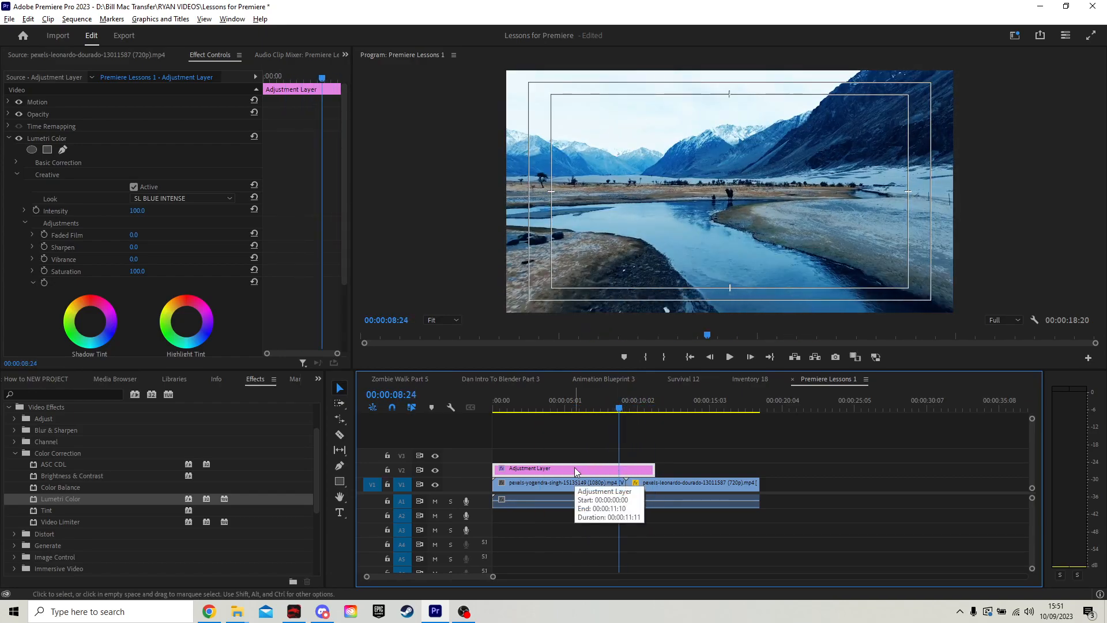
Delete the adjustment layer from V2 and move the playhead to 00:00:05:26 in the first clip
{"action": "key", "text": "Delete"}
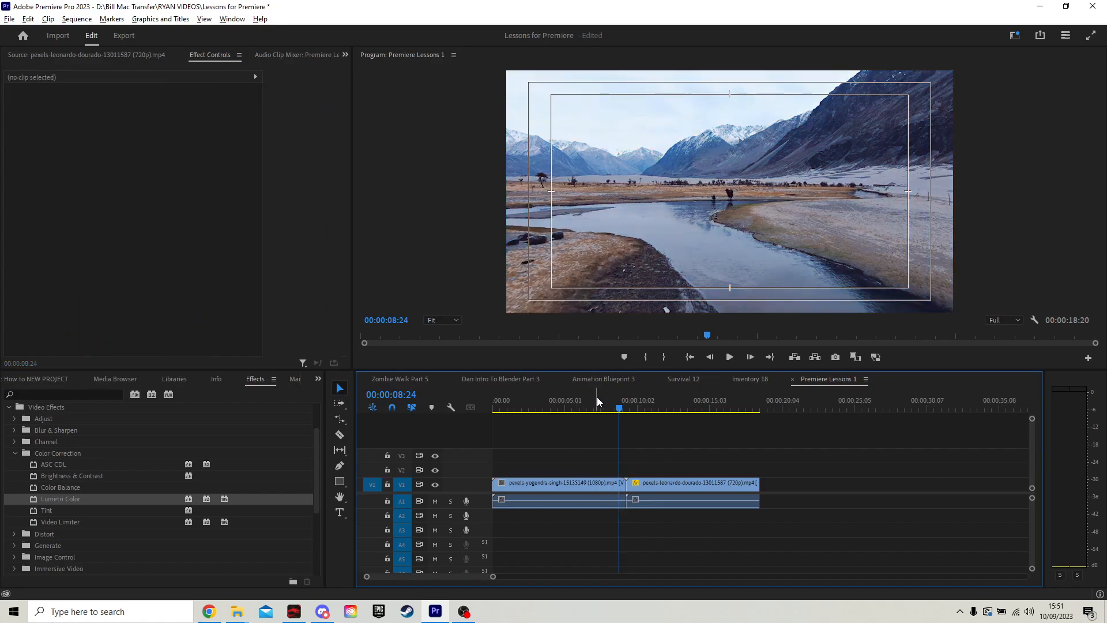
{"action": "left_click", "coordinate": [577, 404]}
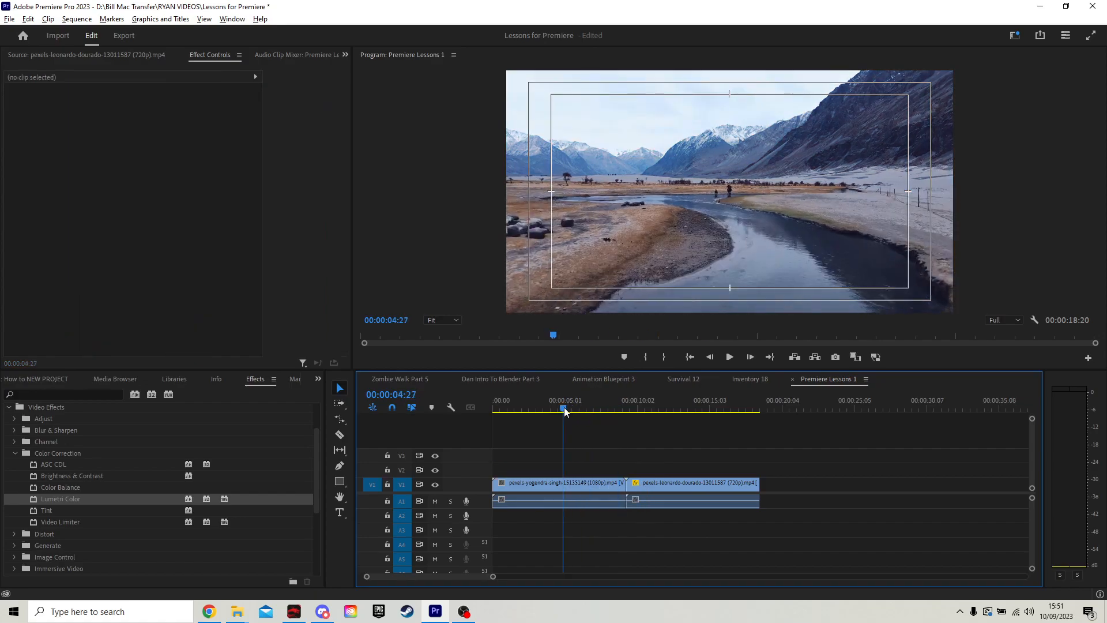
Apply the Lens Flare effect from the Generate category to the first clip on V1
{"action": "left_click", "coordinate": [14, 454]}
{"action": "scroll", "coordinate": [84, 487], "scroll_direction": "down", "scroll_amount": 1}
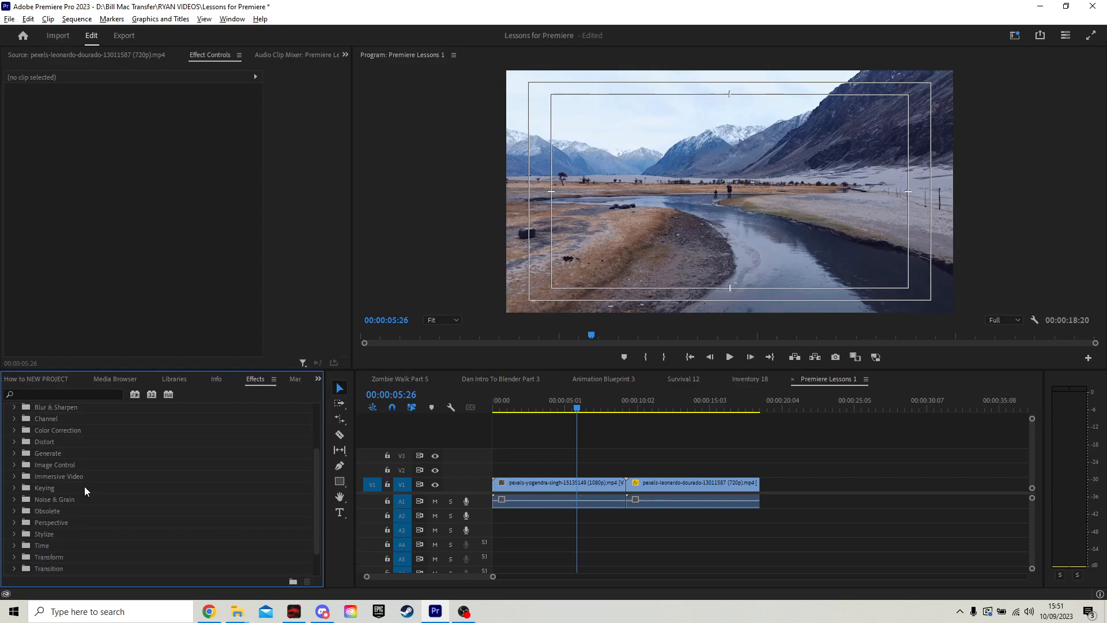
{"action": "left_click", "coordinate": [14, 454]}
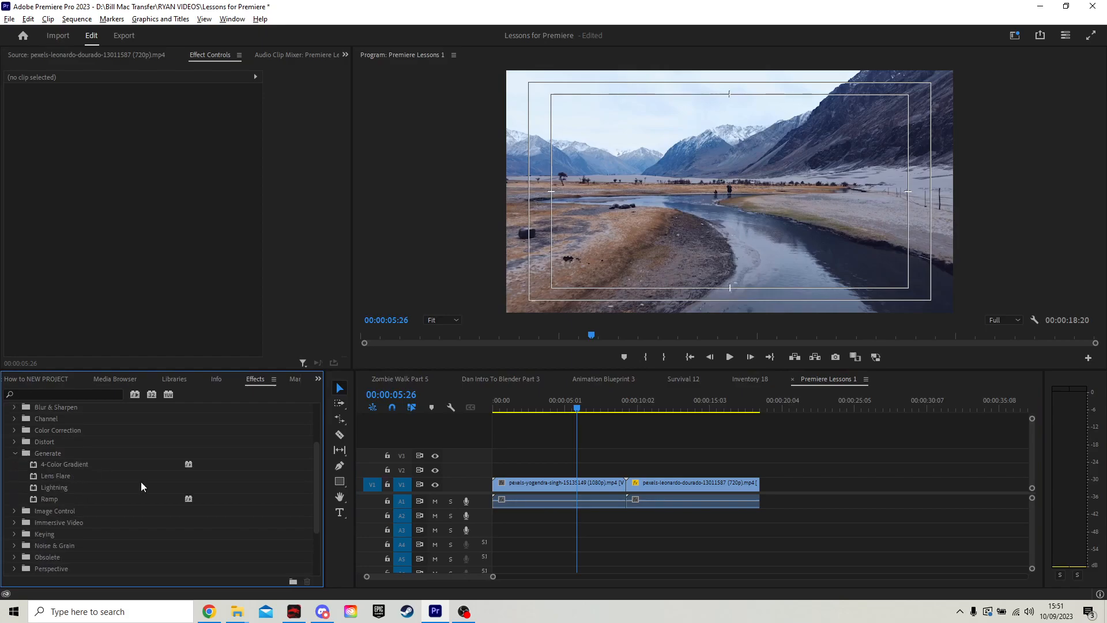
{"action": "left_click_drag", "start_coordinate": [67, 480], "coordinate": [567, 491]}
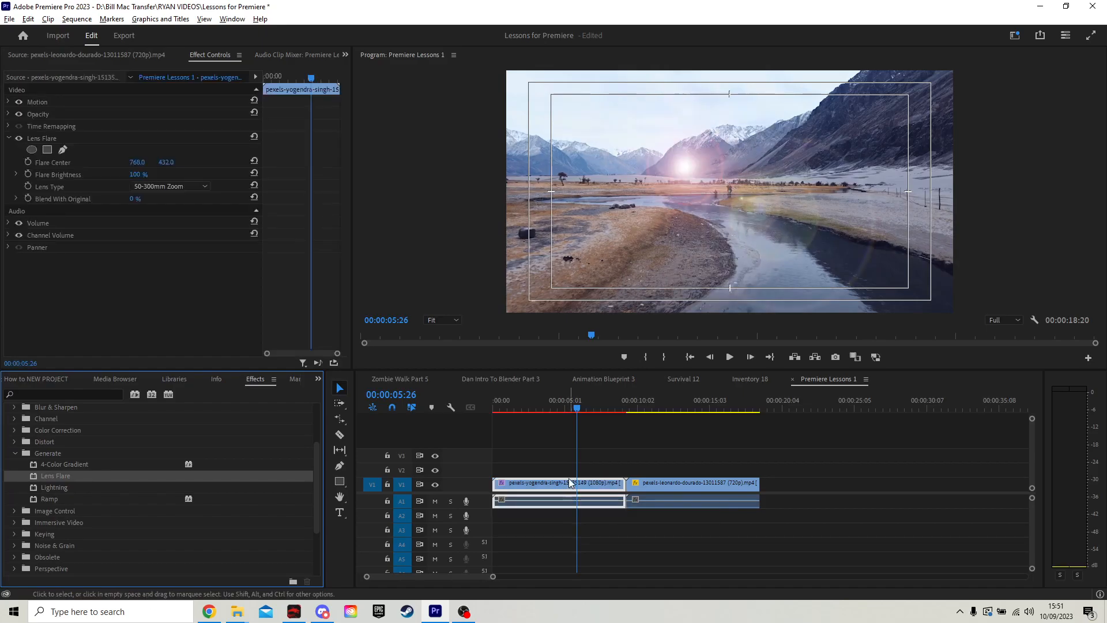
{"action": "left_click", "coordinate": [579, 488]}
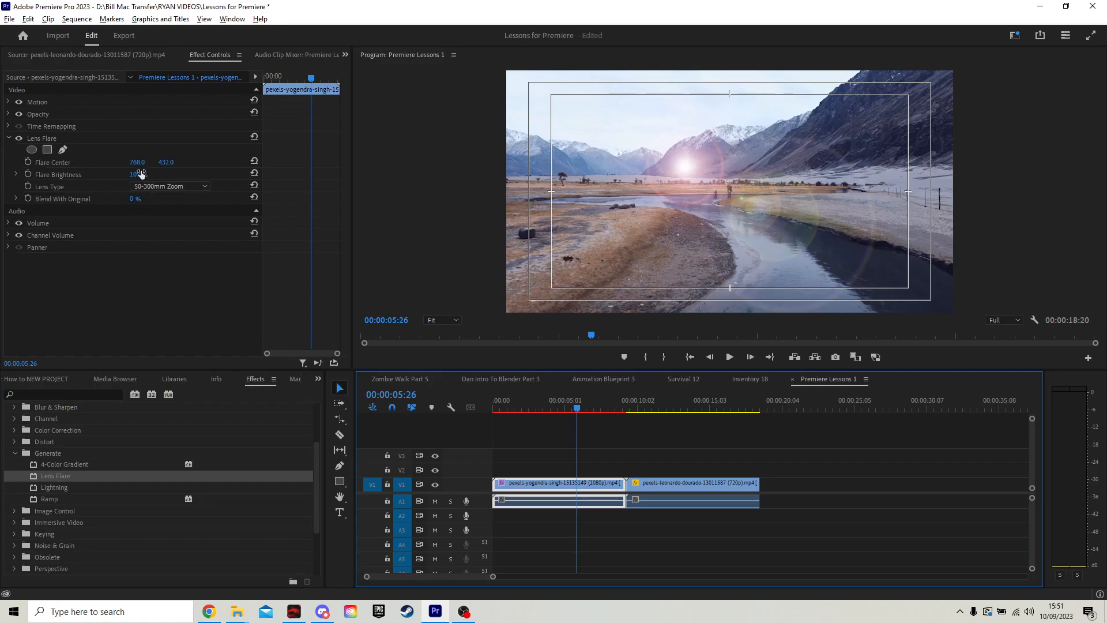
Try a different flare brightness and reset it, and try the 35mm Prime and 105mm Prime lens types, keeping 105mm Prime
{"action": "mouse_move", "coordinate": [135, 176]}
{"action": "left_mouse_down"}
{"action": "mouse_move", "coordinate": [116, 176]}
{"action": "mouse_move", "coordinate": [173, 176]}
{"action": "mouse_move", "coordinate": [147, 176]}
{"action": "left_mouse_up"}
{"action": "left_click", "coordinate": [254, 173]}
{"action": "left_click", "coordinate": [189, 185]}
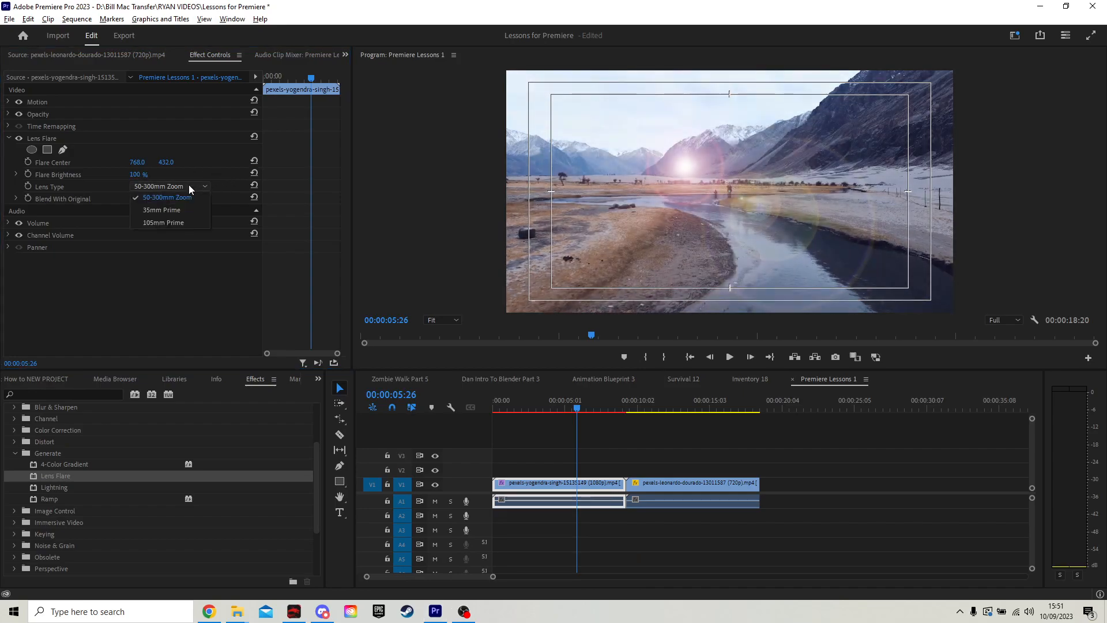
{"action": "left_click", "coordinate": [181, 210]}
{"action": "left_click", "coordinate": [168, 188]}
{"action": "left_click", "coordinate": [185, 223]}
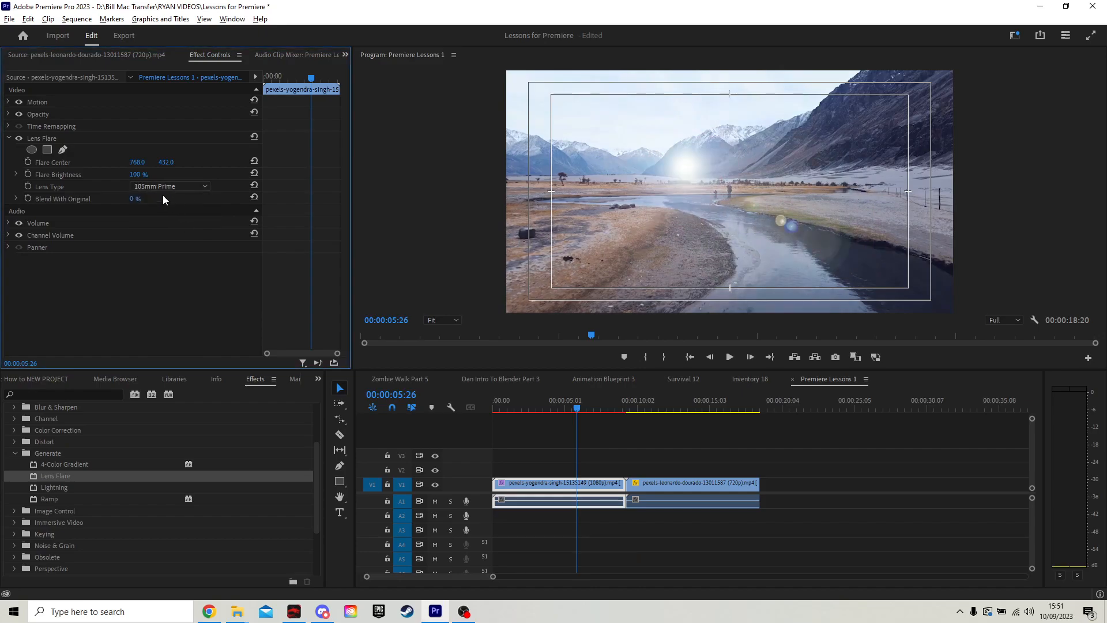
Try Blend With Original at 14% and reset it, and move the Flare Center to 530, 195 in the sky
{"action": "mouse_move", "coordinate": [136, 200]}
{"action": "left_mouse_down"}
{"action": "mouse_move", "coordinate": [182, 200]}
{"action": "mouse_move", "coordinate": [146, 199]}
{"action": "left_mouse_up"}
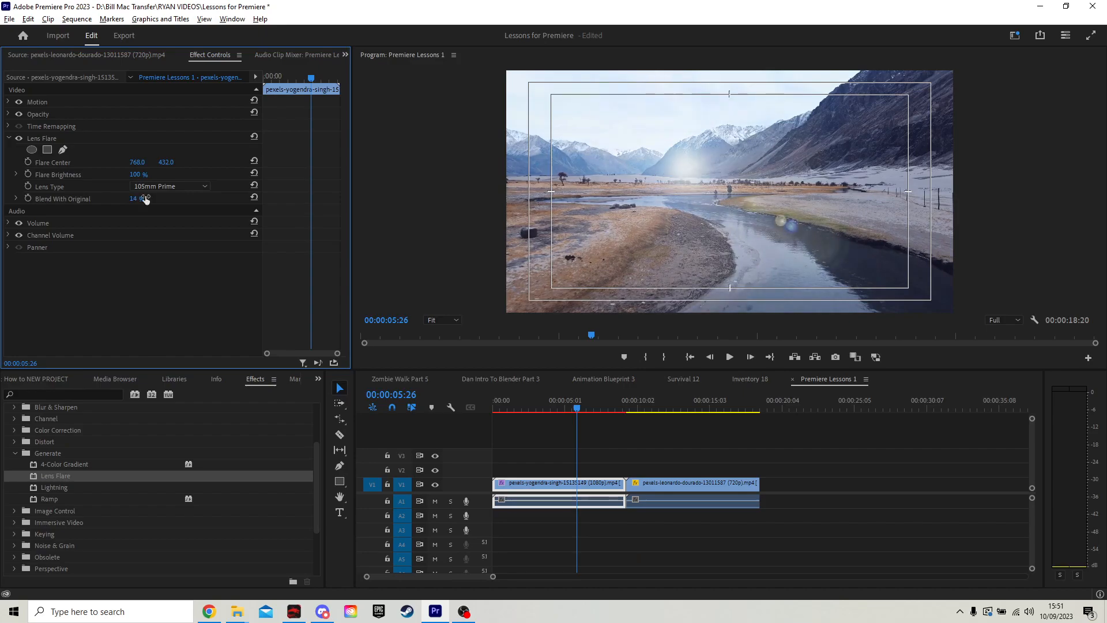
{"action": "left_click", "coordinate": [254, 197]}
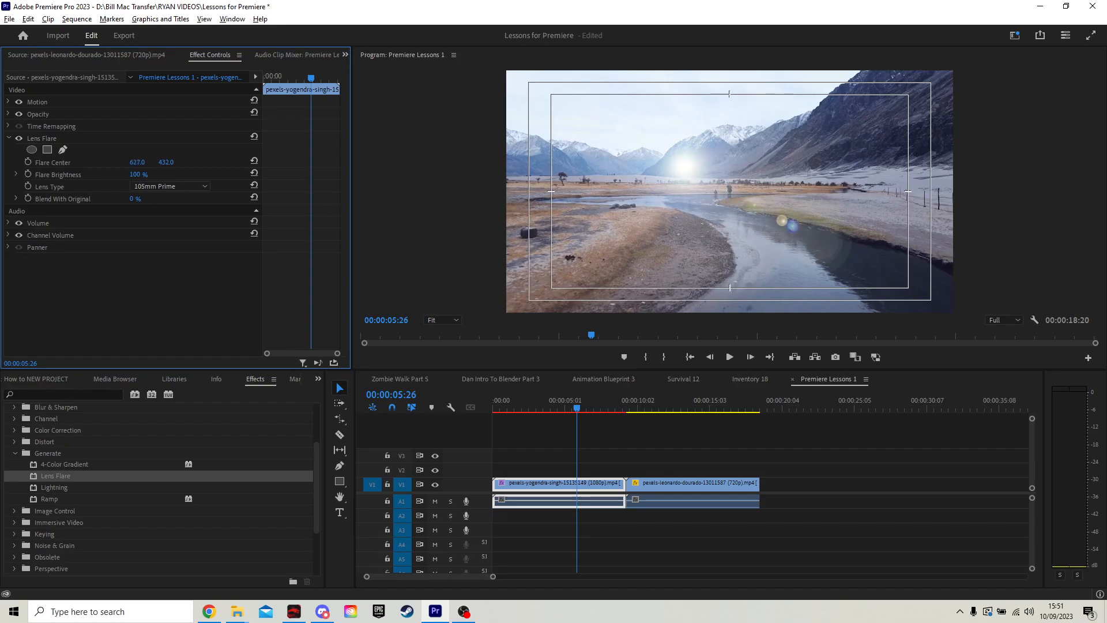
{"action": "left_click_drag", "start_coordinate": [139, 162], "coordinate": [3, 162]}
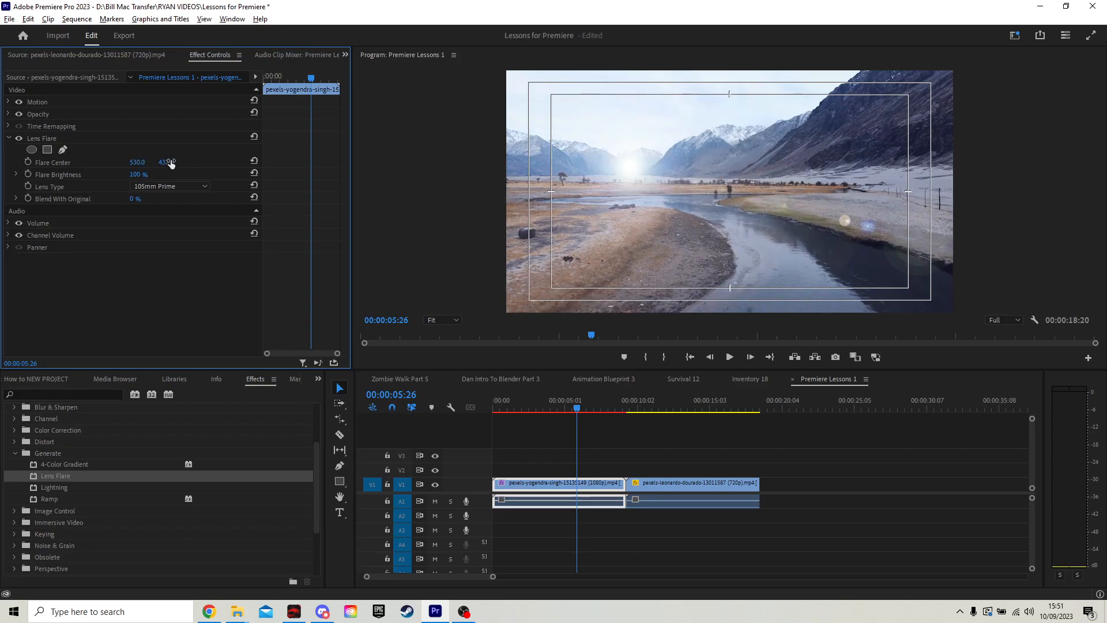
{"action": "left_click_drag", "start_coordinate": [166, 162], "coordinate": [66, 162]}
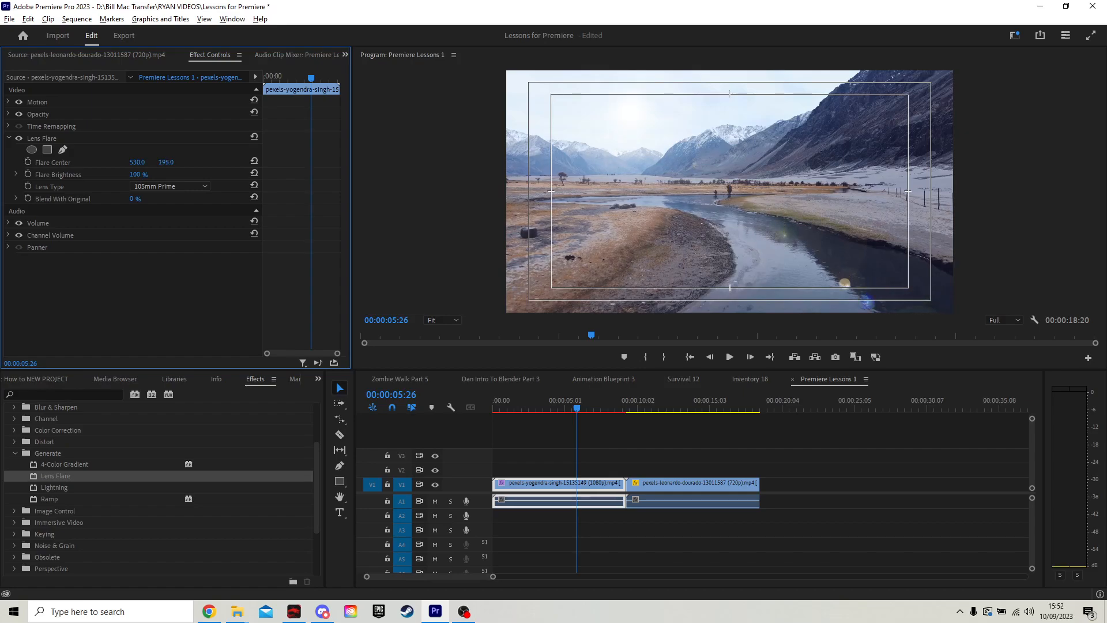
Preview the flare slightly further along the first clip and delete its Lens Flare effect
{"action": "mouse_move", "coordinate": [576, 403]}
{"action": "left_mouse_down"}
{"action": "mouse_move", "coordinate": [534, 413]}
{"action": "mouse_move", "coordinate": [622, 414]}
{"action": "mouse_move", "coordinate": [589, 414]}
{"action": "left_mouse_up"}
{"action": "left_click", "coordinate": [71, 140]}
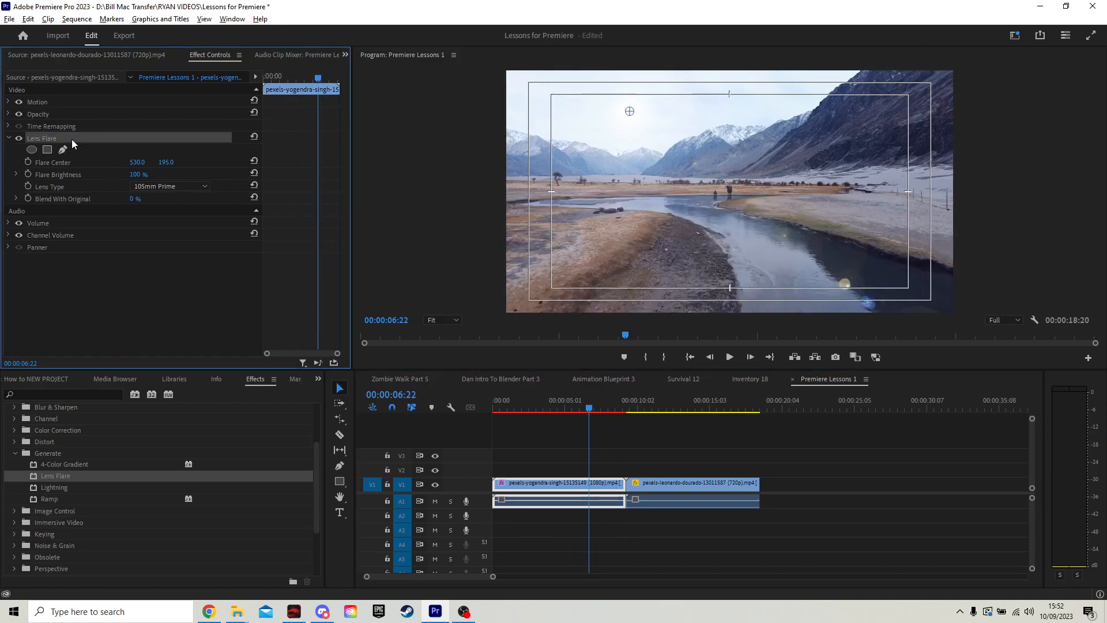
{"action": "key", "text": "Delete"}
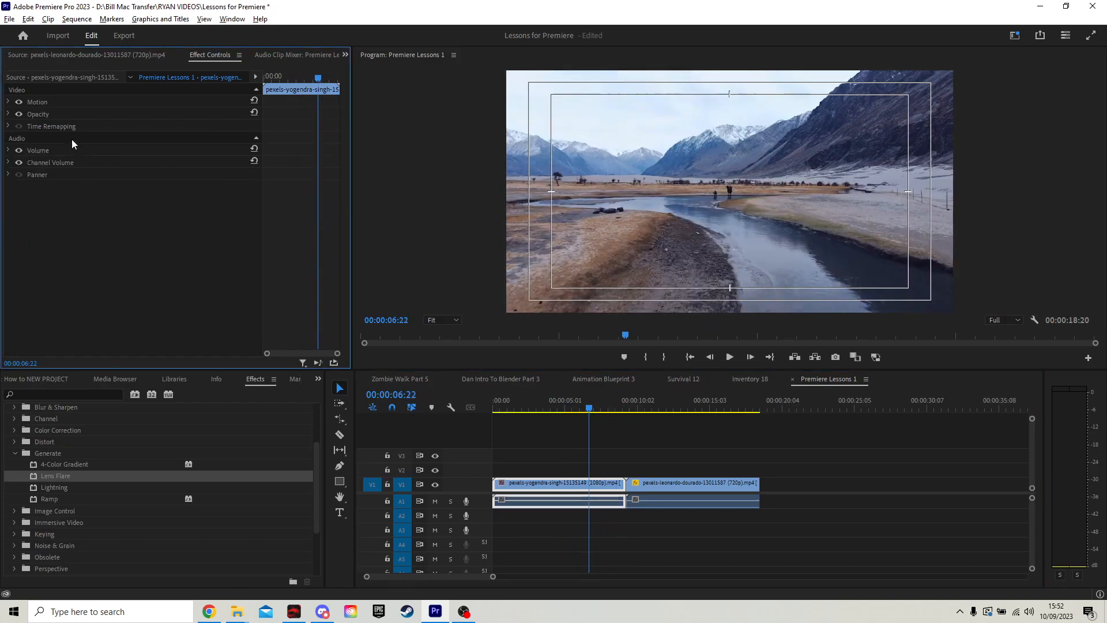
Apply the Twirl effect from the Distort category to the first clip on V1 and move the playhead to 00:00:05:10
{"action": "left_click", "coordinate": [15, 453]}
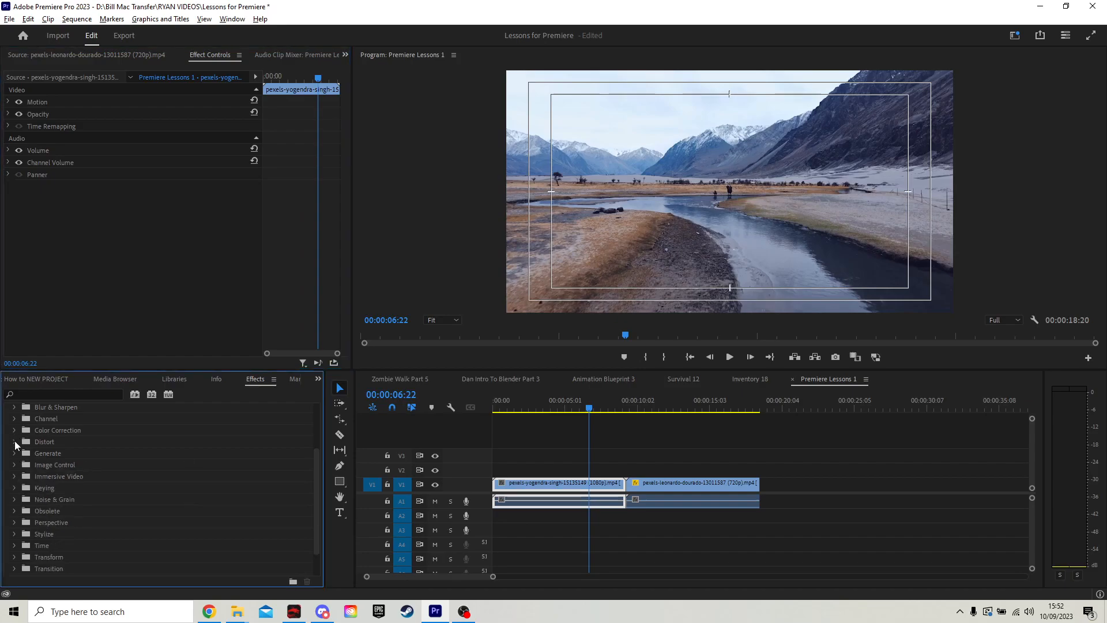
{"action": "left_click", "coordinate": [15, 441]}
{"action": "scroll", "coordinate": [122, 482], "scroll_direction": "down", "scroll_amount": 2}
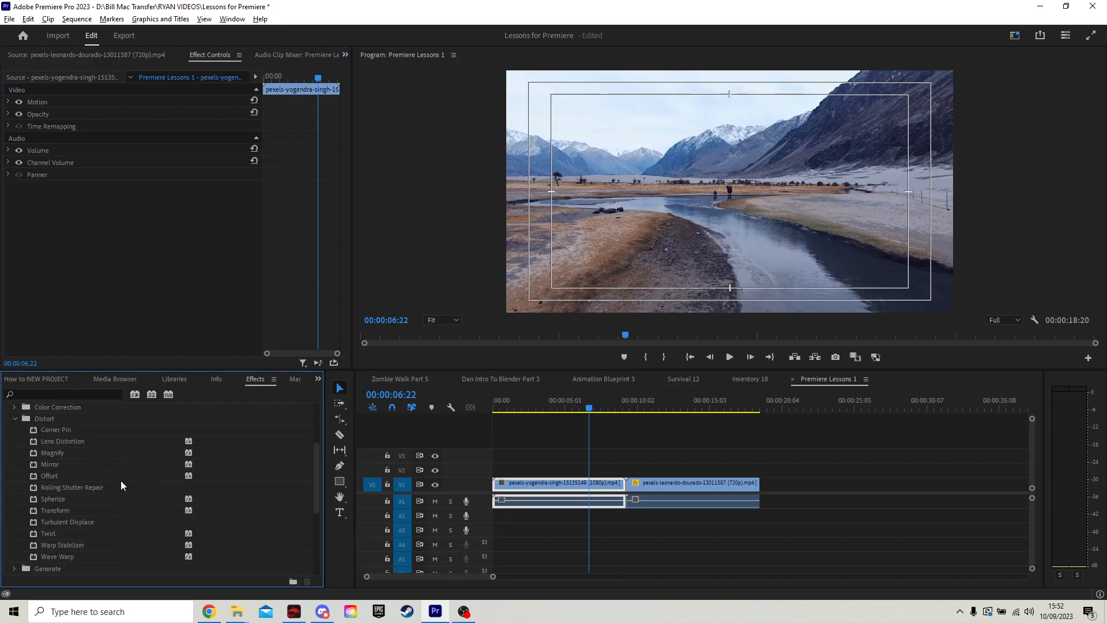
{"action": "left_click", "coordinate": [58, 544]}
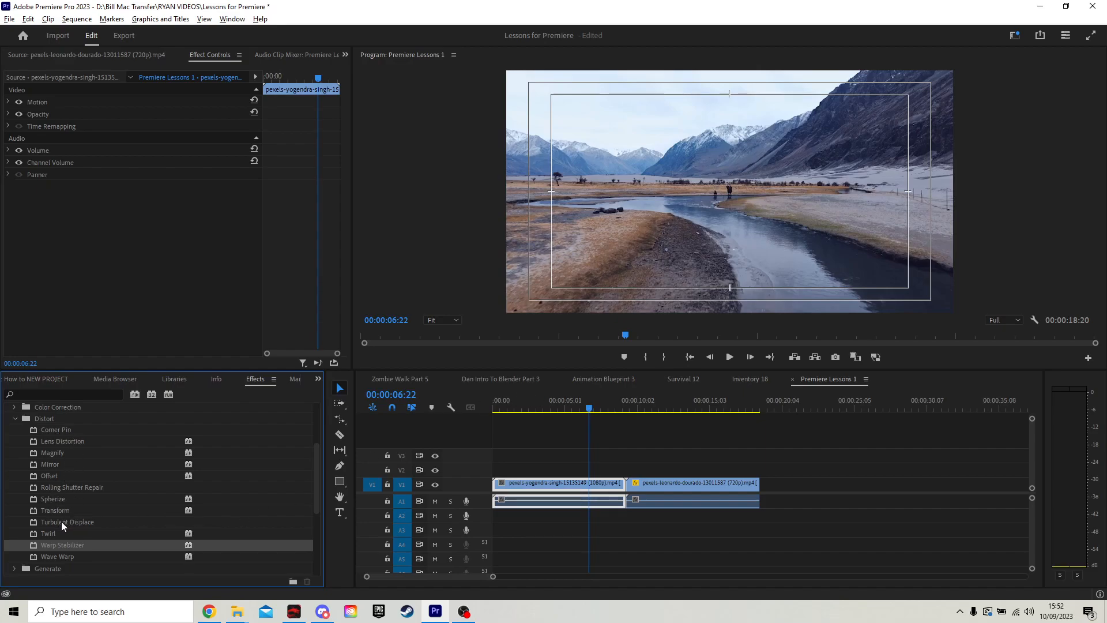
{"action": "left_click_drag", "start_coordinate": [54, 534], "coordinate": [567, 486]}
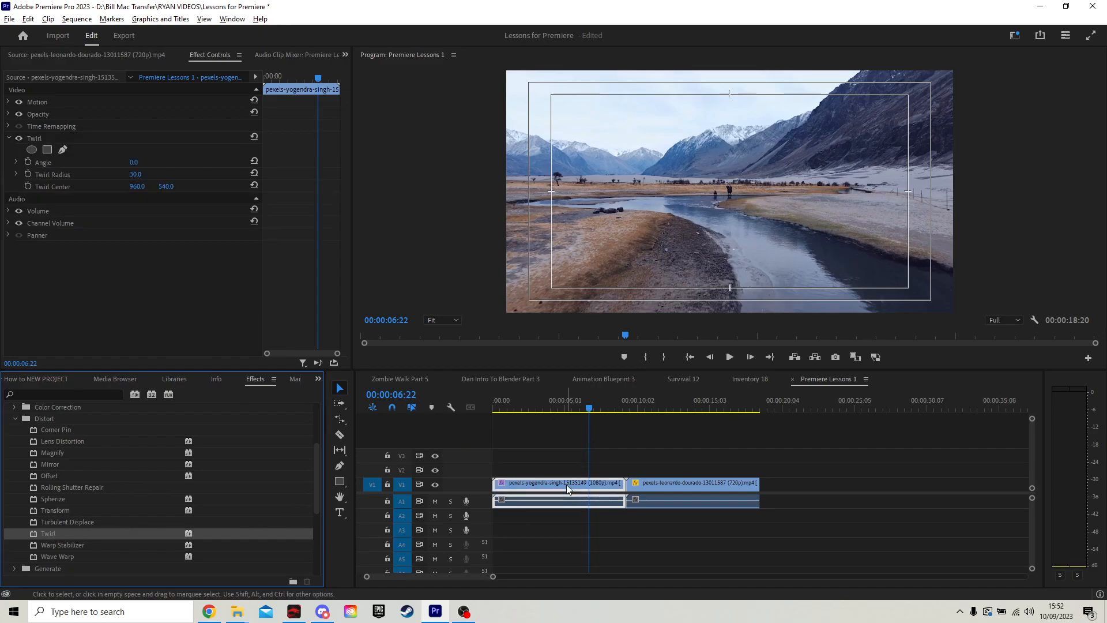
{"action": "left_click_drag", "start_coordinate": [579, 408], "coordinate": [569, 409]}
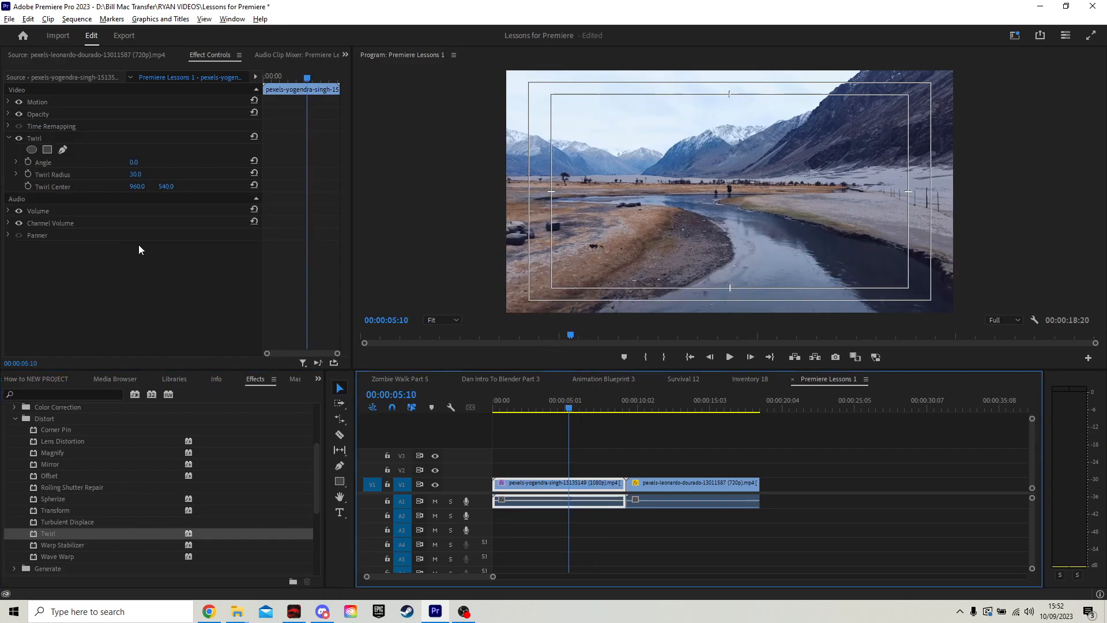
Try a Twirl angle of 4x133° on the first clip and delete the Twirl effect
{"action": "left_click_drag", "start_coordinate": [135, 164], "coordinate": [155, 199]}
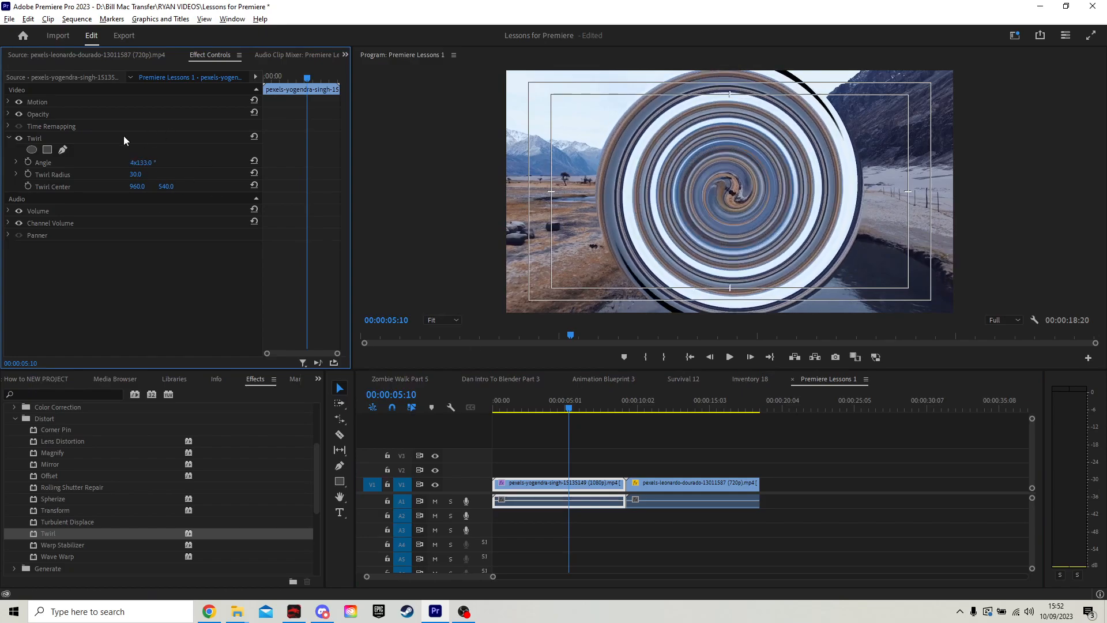
{"action": "left_click", "coordinate": [64, 139]}
{"action": "key", "text": "Delete"}
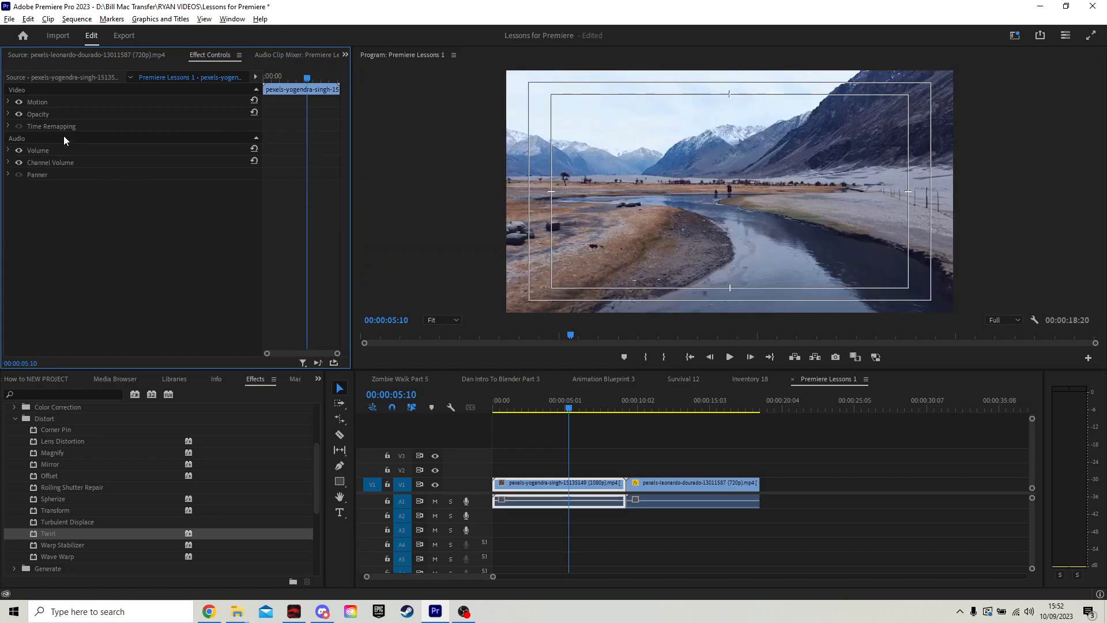
Apply the Lightning effect from the Generate category to the first clip on V1
{"action": "scroll", "coordinate": [88, 522], "scroll_direction": "up", "scroll_amount": 1}
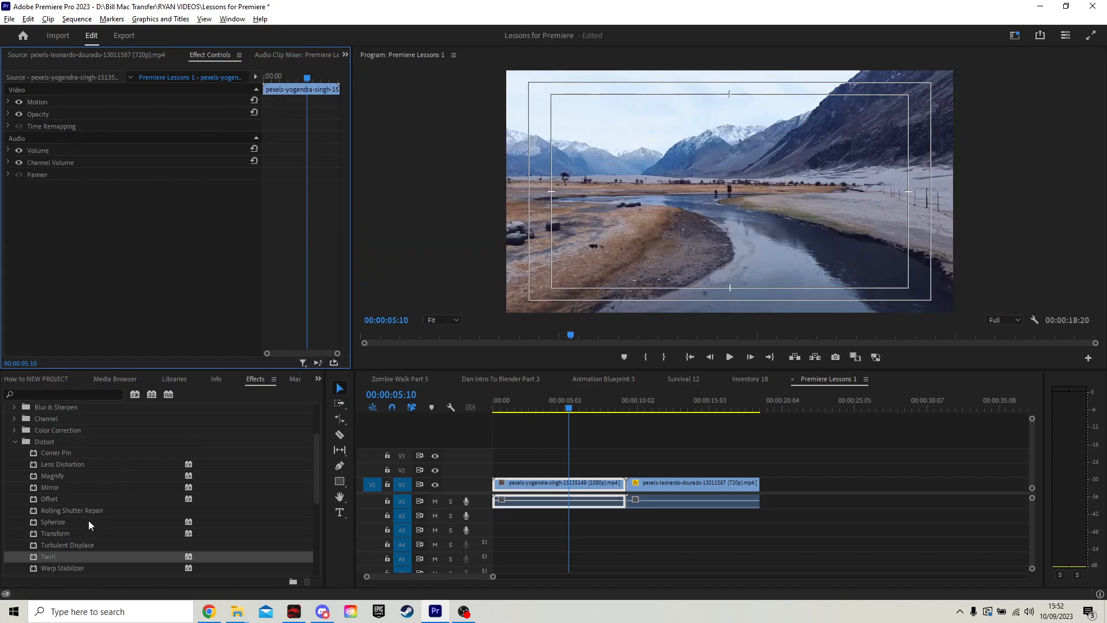
{"action": "left_click", "coordinate": [13, 442]}
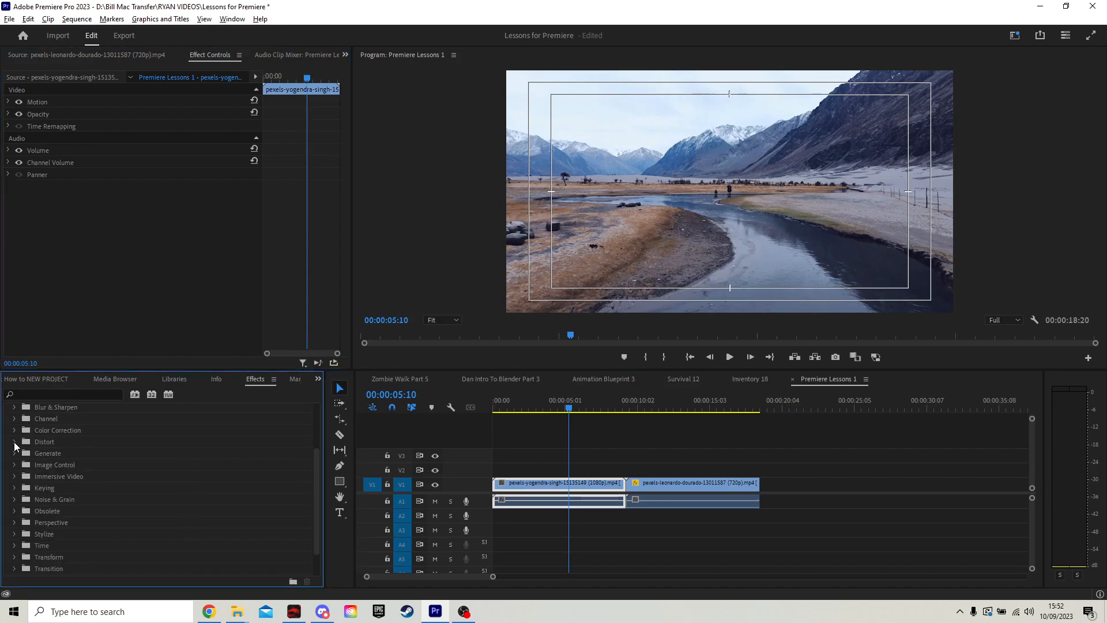
{"action": "left_click", "coordinate": [16, 454]}
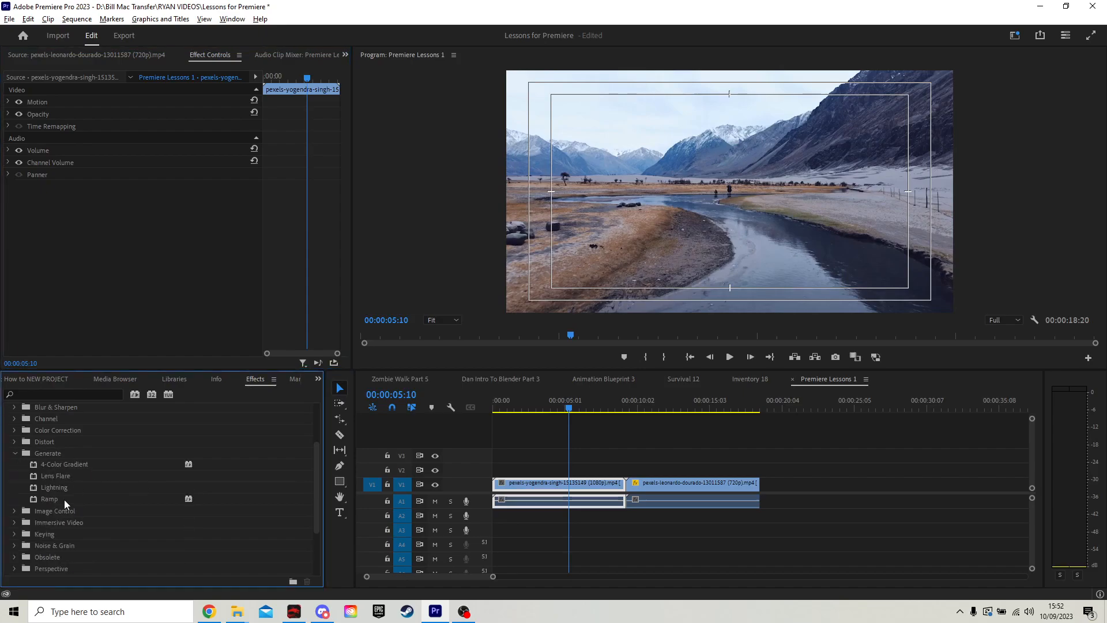
{"action": "left_click_drag", "start_coordinate": [61, 488], "coordinate": [580, 485]}
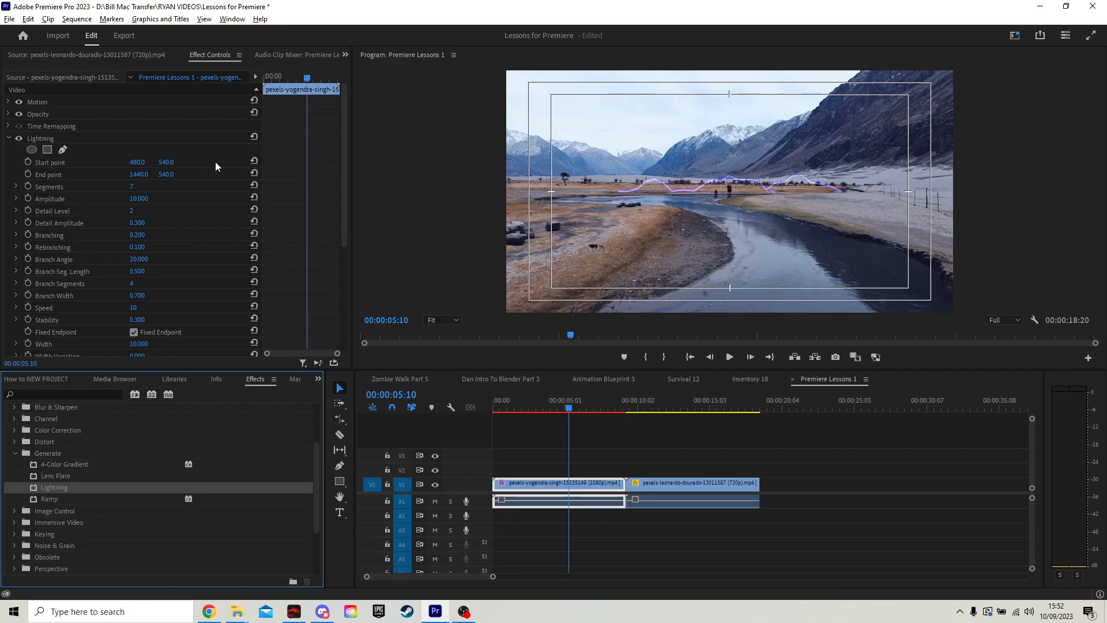
Look through the Lightning effect's settings and delete the effect from the first clip
{"action": "scroll", "coordinate": [104, 171], "scroll_direction": "down", "scroll_amount": 4}
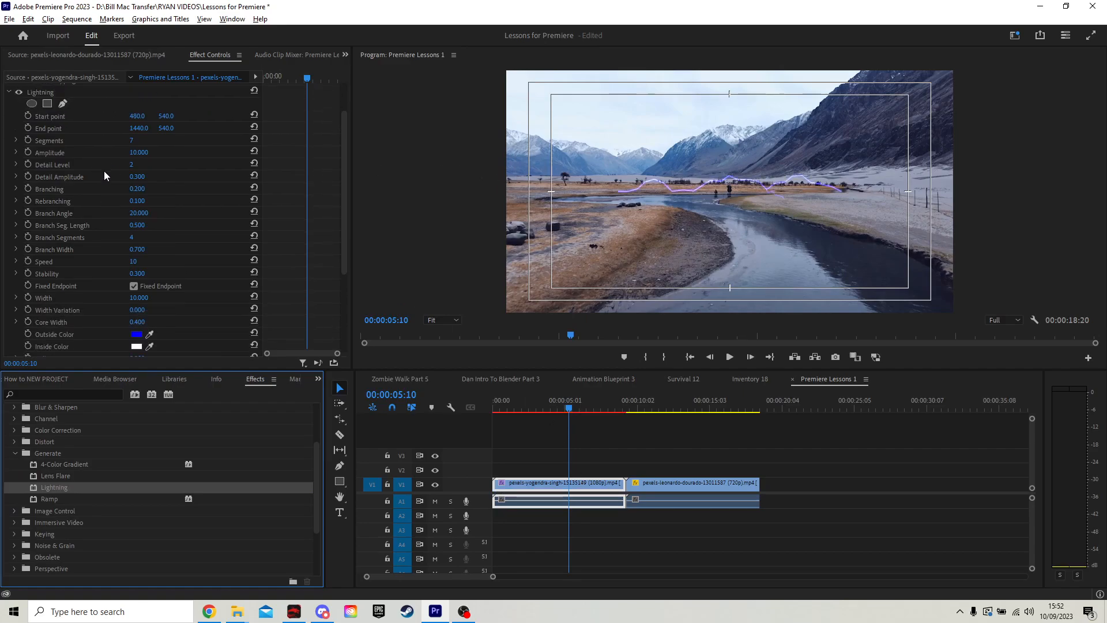
{"action": "scroll", "coordinate": [88, 226], "scroll_direction": "up", "scroll_amount": 4}
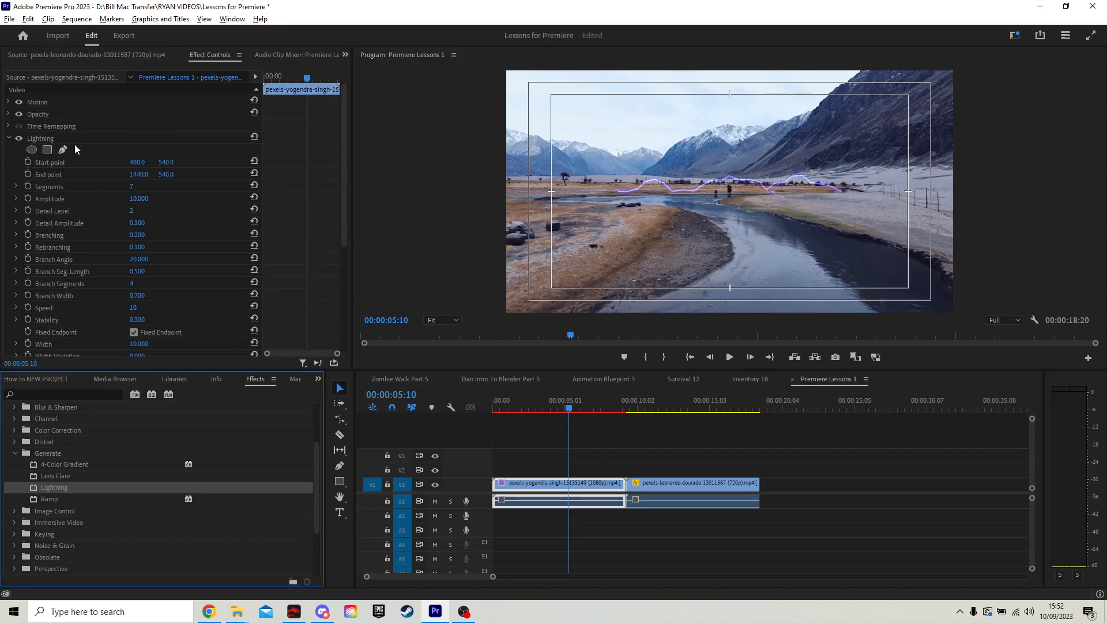
{"action": "left_click", "coordinate": [82, 136]}
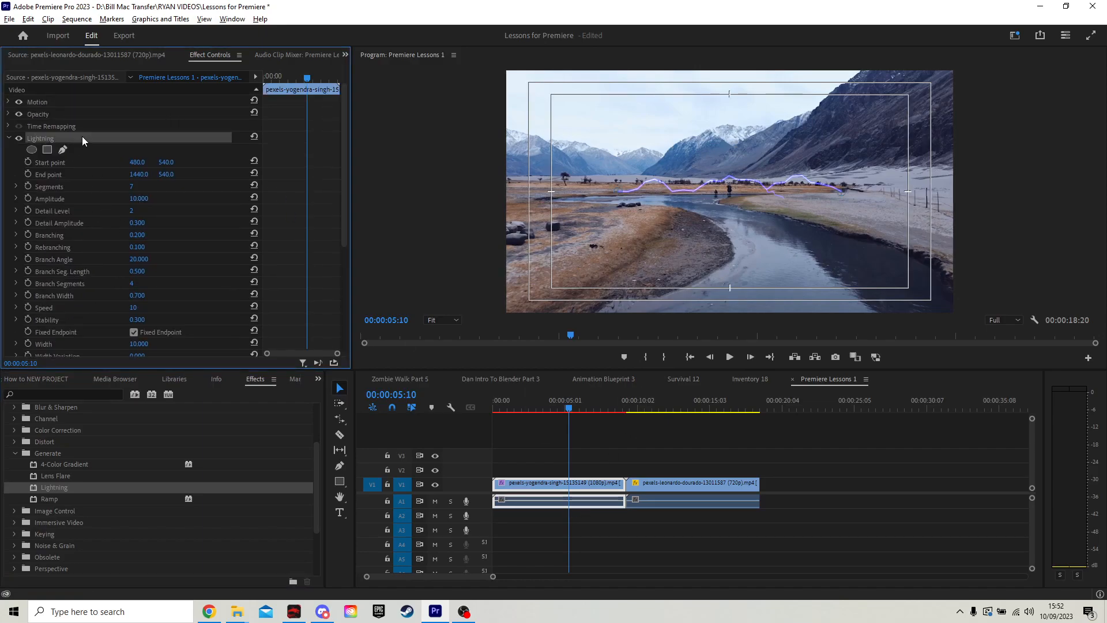
{"action": "key", "text": "Delete"}
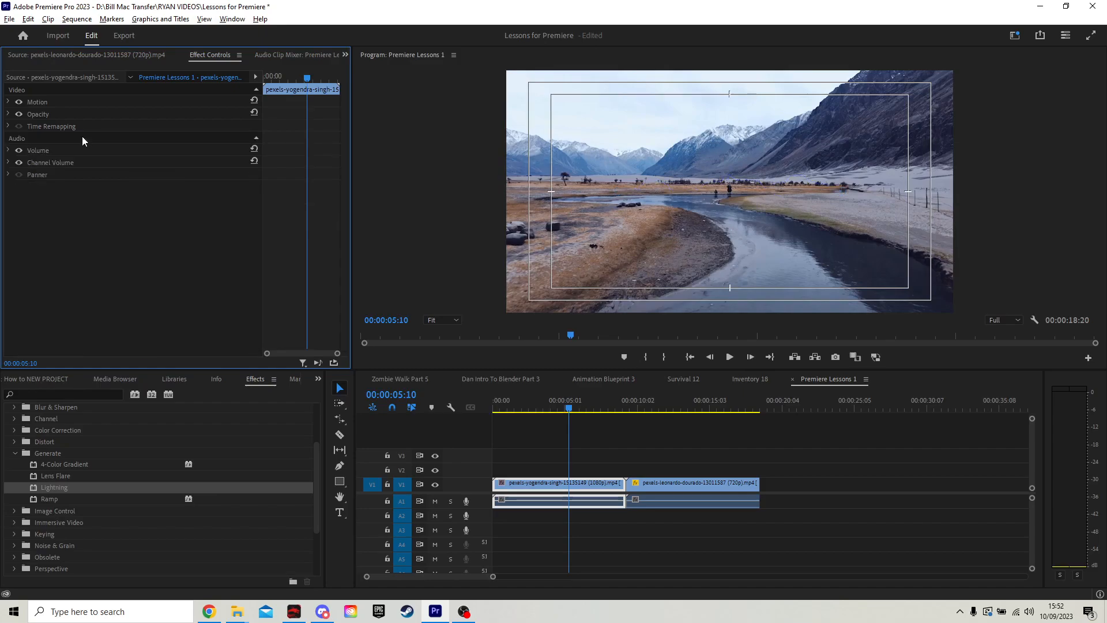
Examine the effects available in the Keying category of the video effects
{"action": "left_click", "coordinate": [15, 453]}
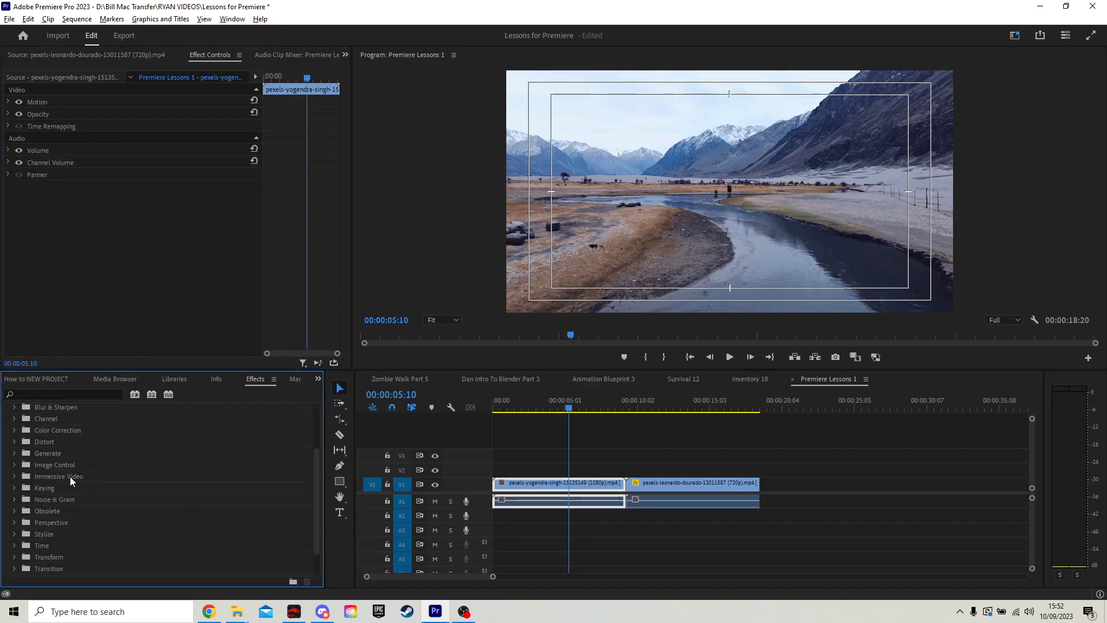
{"action": "scroll", "coordinate": [70, 477], "scroll_direction": "down", "scroll_amount": 1}
{"action": "left_click", "coordinate": [14, 456]}
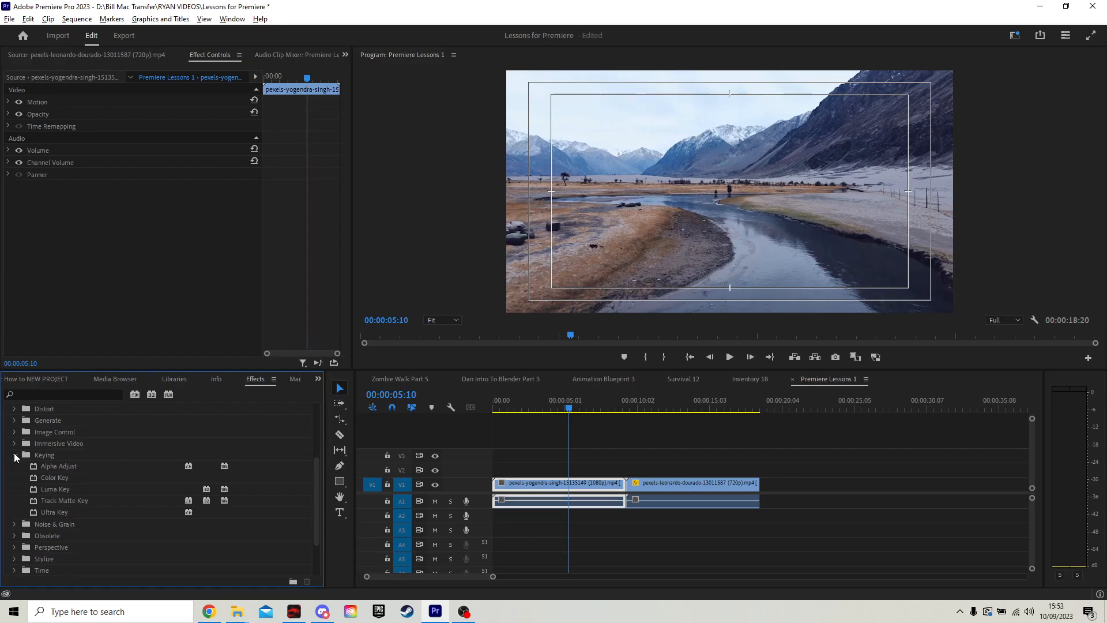
{"action": "left_click", "coordinate": [15, 456]}
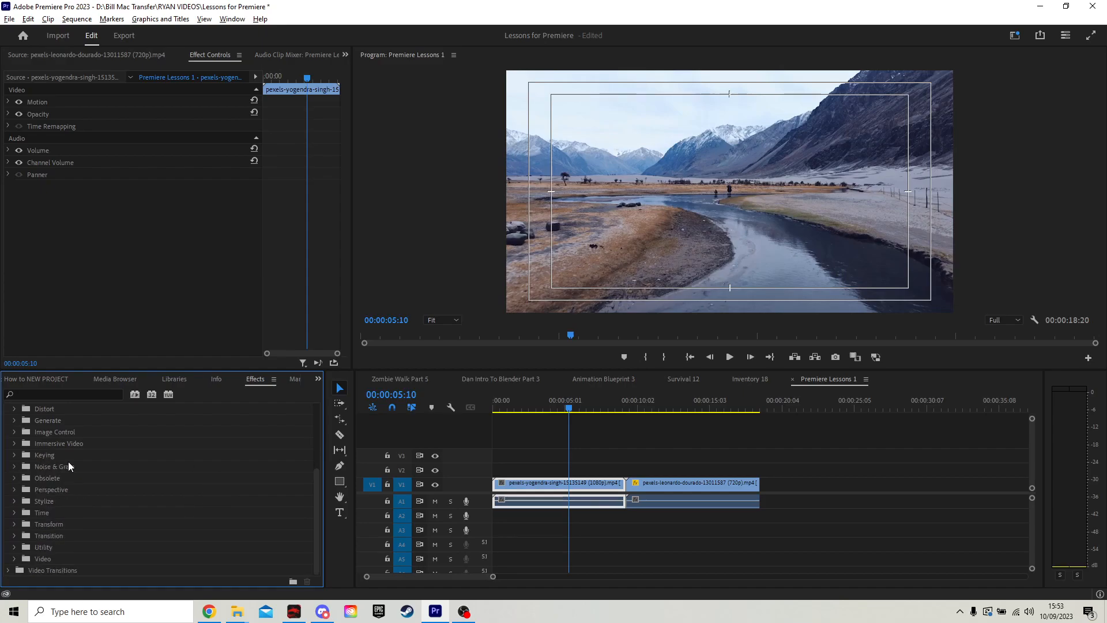
Examine the effects available in the Obsolete category of the video effects
{"action": "left_click", "coordinate": [15, 480]}
{"action": "scroll", "coordinate": [115, 494], "scroll_direction": "down", "scroll_amount": 3}
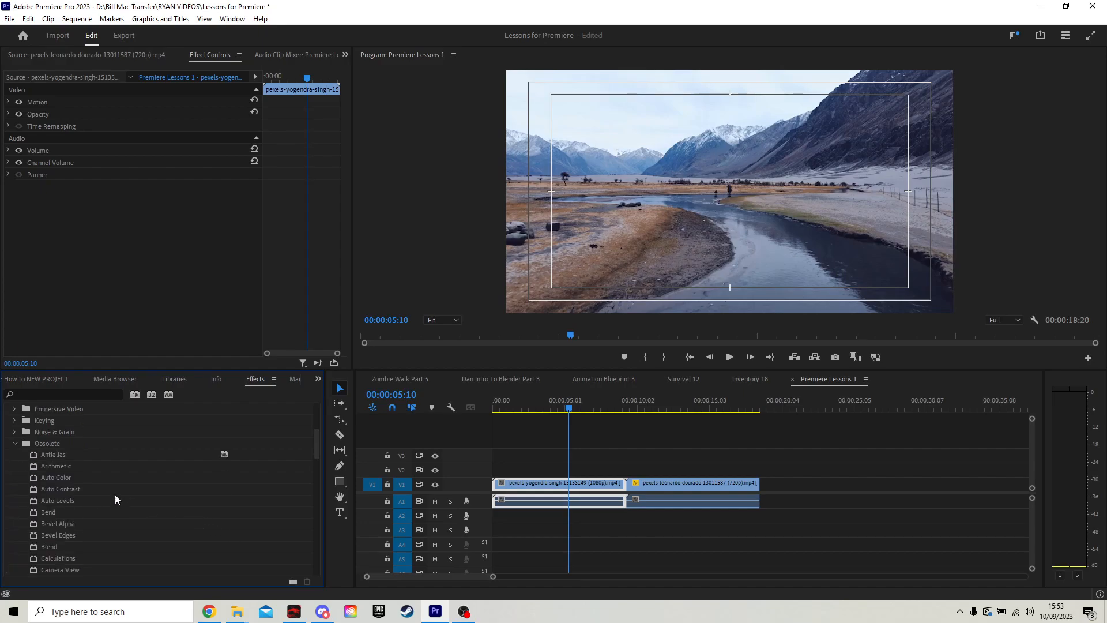
{"action": "scroll", "coordinate": [116, 495], "scroll_direction": "down", "scroll_amount": 10}
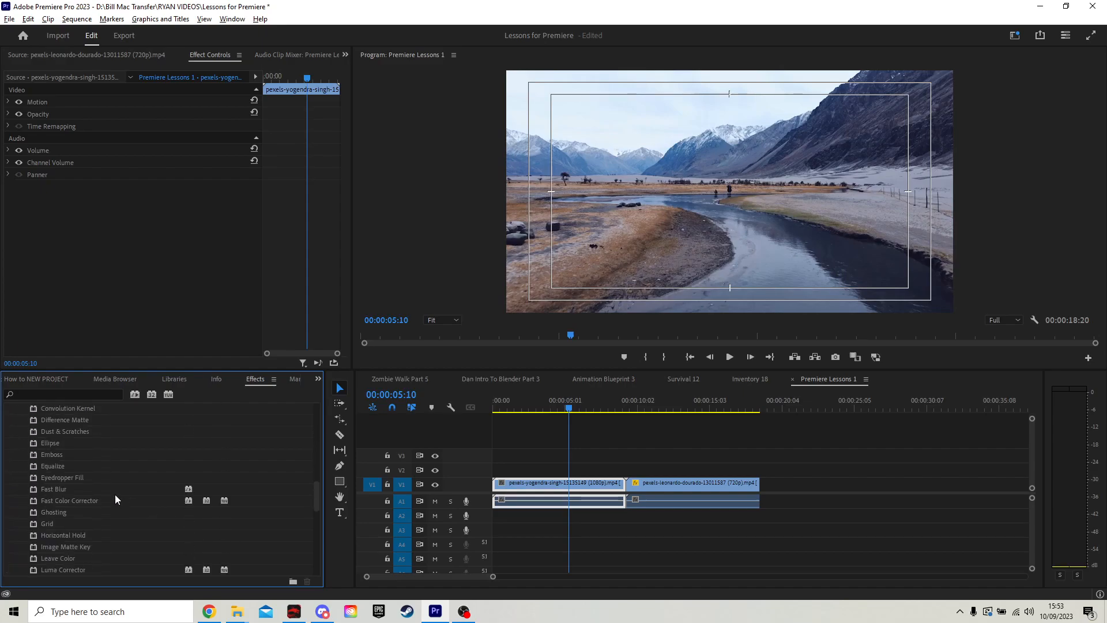
{"action": "scroll", "coordinate": [115, 495], "scroll_direction": "down", "scroll_amount": 3}
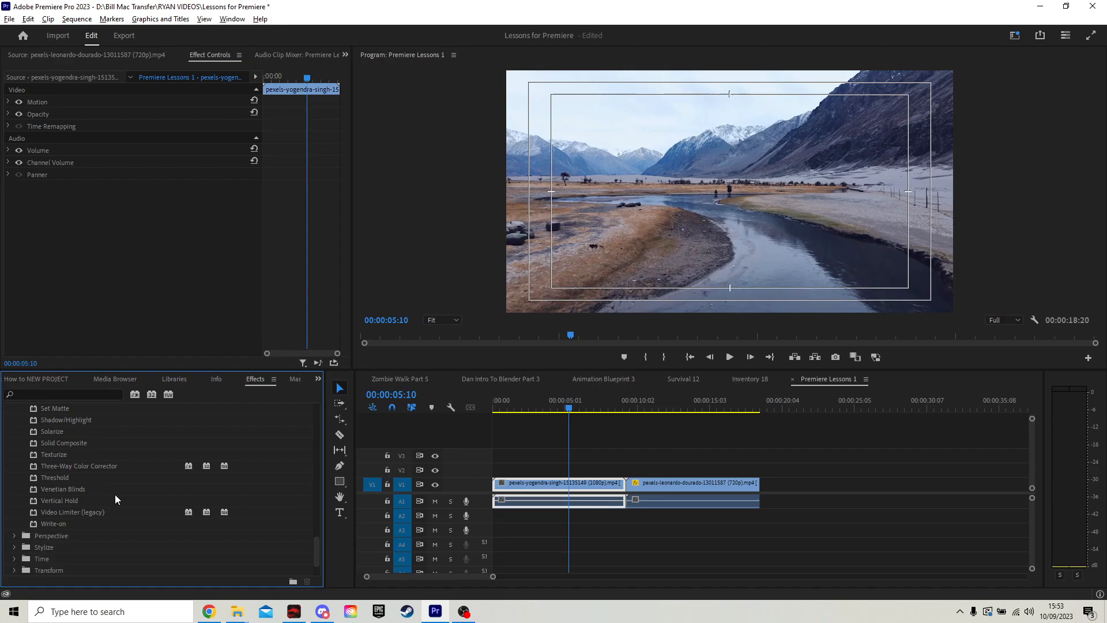
{"action": "scroll", "coordinate": [112, 495], "scroll_direction": "up", "scroll_amount": 15}
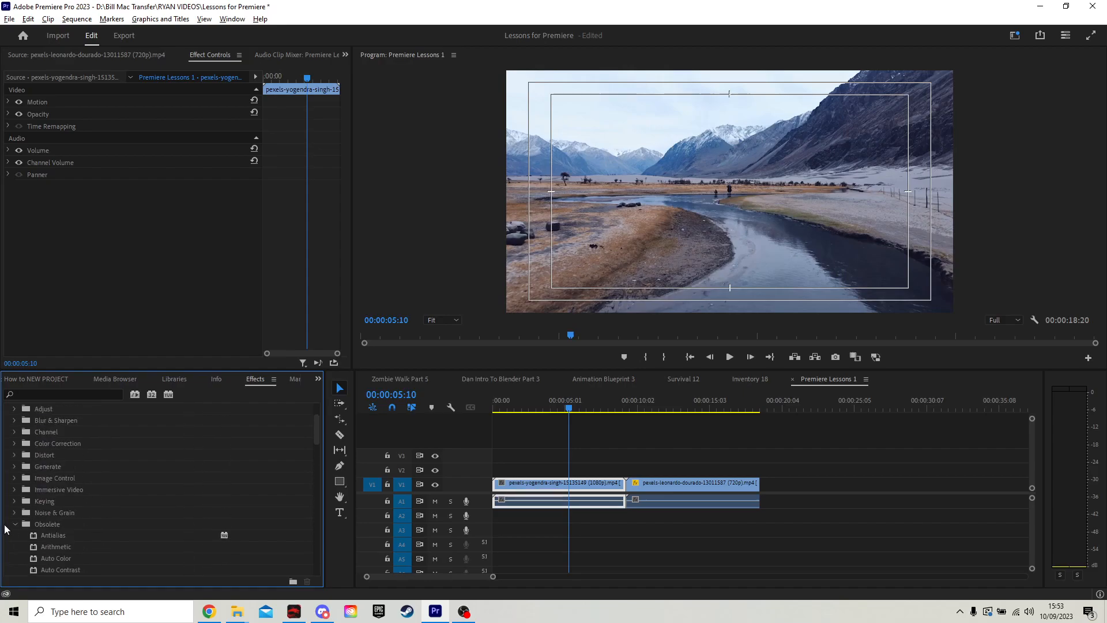
{"action": "left_click", "coordinate": [14, 524]}
{"action": "scroll", "coordinate": [116, 514], "scroll_direction": "down", "scroll_amount": 2}
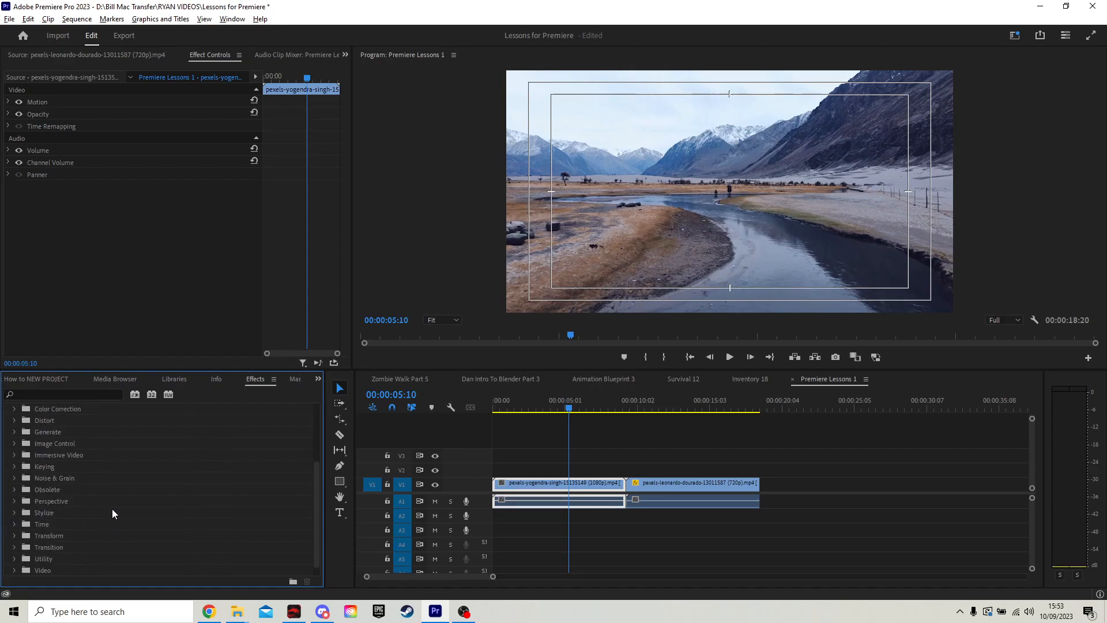
Apply the Mosaic effect from the Stylize category to the first clip with 174 horizontal and 85 vertical blocks
{"action": "left_click", "coordinate": [14, 501]}
{"action": "scroll", "coordinate": [88, 518], "scroll_direction": "down", "scroll_amount": 3}
{"action": "left_click_drag", "start_coordinate": [58, 500], "coordinate": [560, 484]}
{"action": "left_click_drag", "start_coordinate": [133, 162], "coordinate": [227, 162]}
{"action": "left_click_drag", "start_coordinate": [133, 174], "coordinate": [176, 175]}
Play back the start of the first clip with the Mosaic effect, and delete the effect
{"action": "left_click_drag", "start_coordinate": [569, 408], "coordinate": [504, 414]}
{"action": "key", "text": "space"}
{"action": "key", "text": "space"}
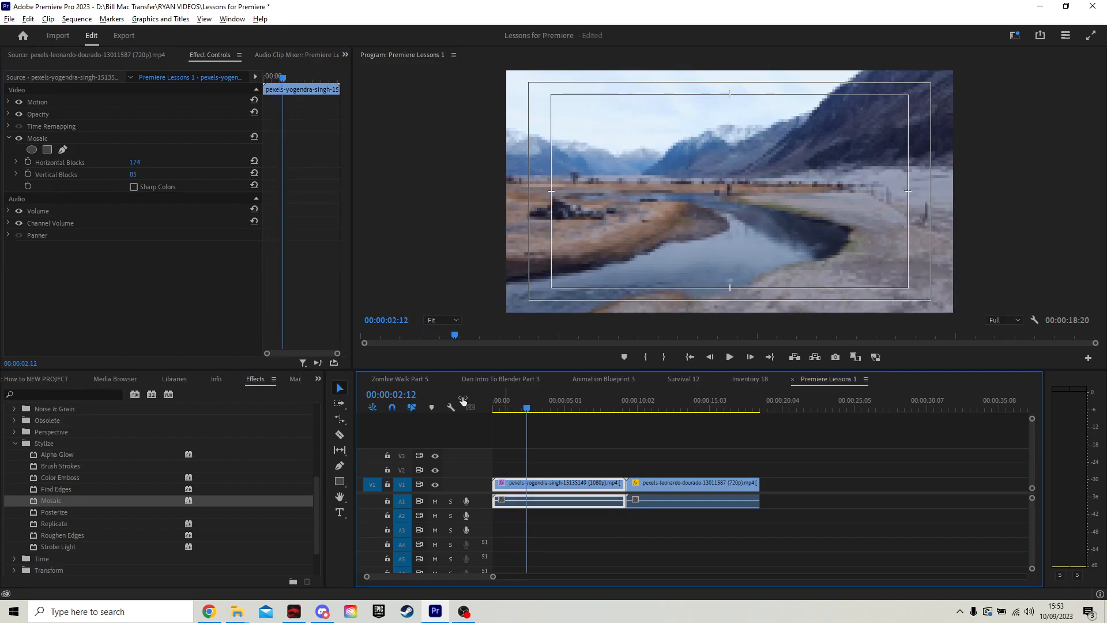
{"action": "left_click", "coordinate": [55, 136]}
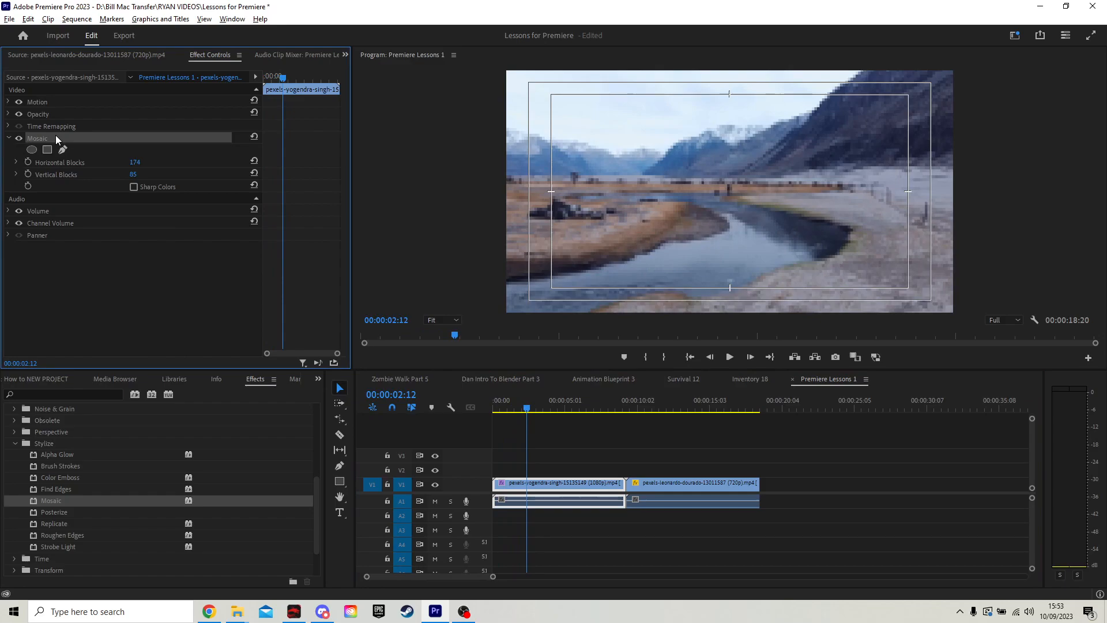
{"action": "key", "text": "Delete"}
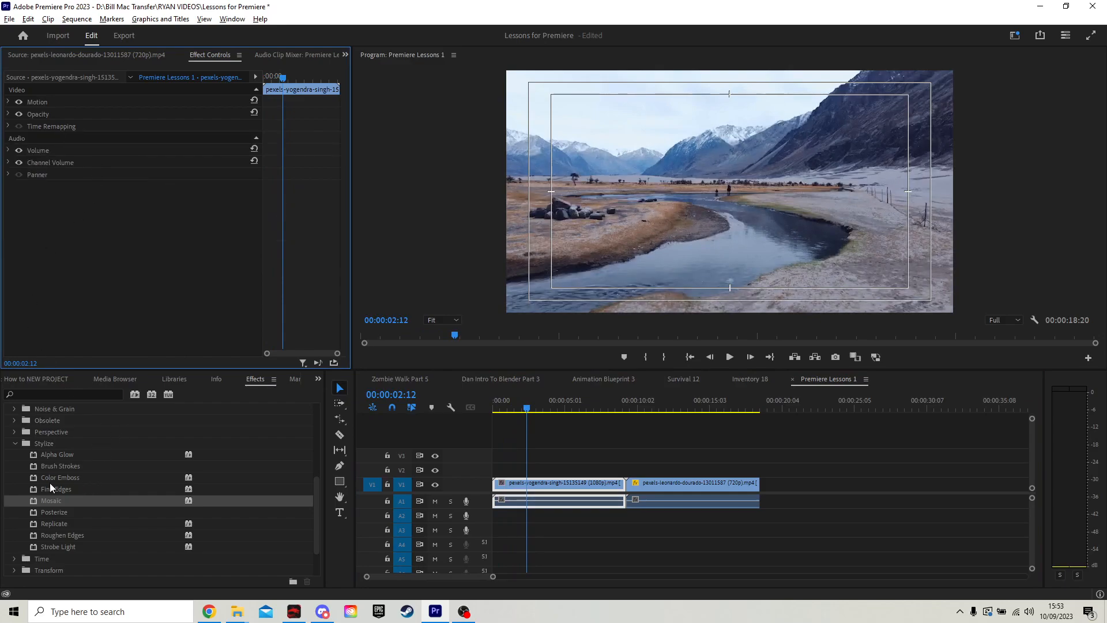
Look through the Generate and Utility categories of the video effects
{"action": "left_click", "coordinate": [15, 443]}
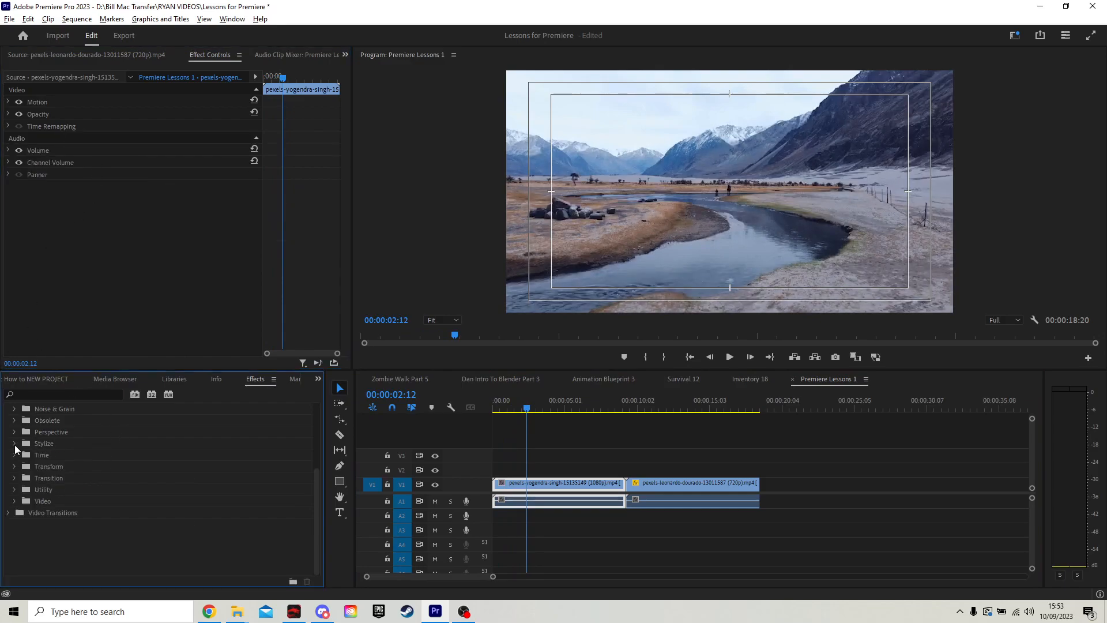
{"action": "left_click", "coordinate": [14, 455]}
{"action": "scroll", "coordinate": [27, 489], "scroll_direction": "up", "scroll_amount": 5}
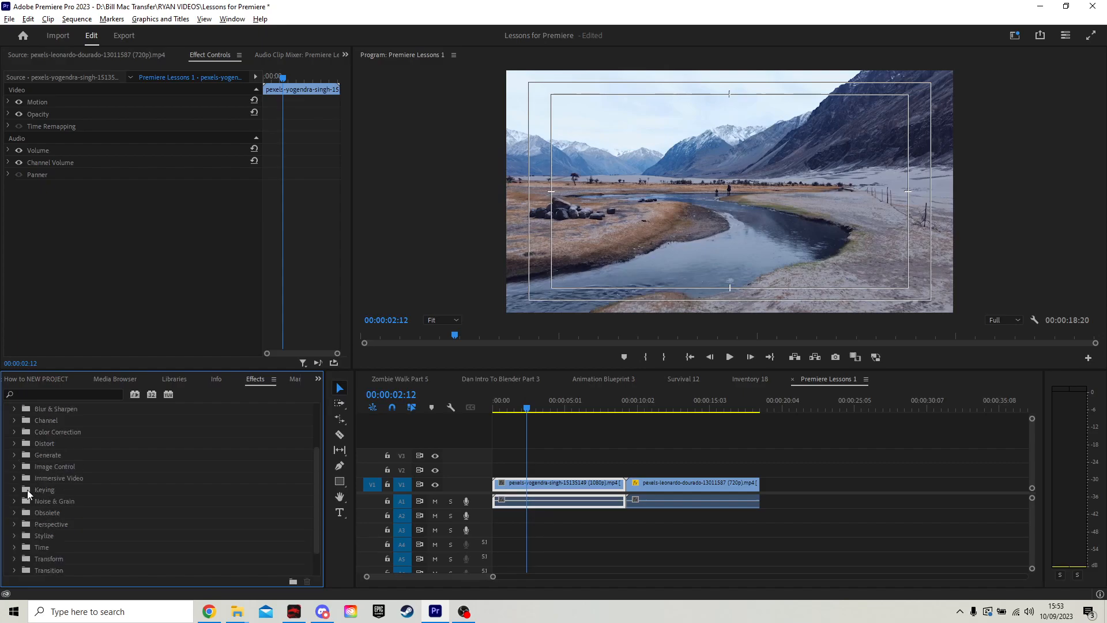
{"action": "scroll", "coordinate": [82, 497], "scroll_direction": "down", "scroll_amount": 1}
{"action": "left_click", "coordinate": [14, 478]}
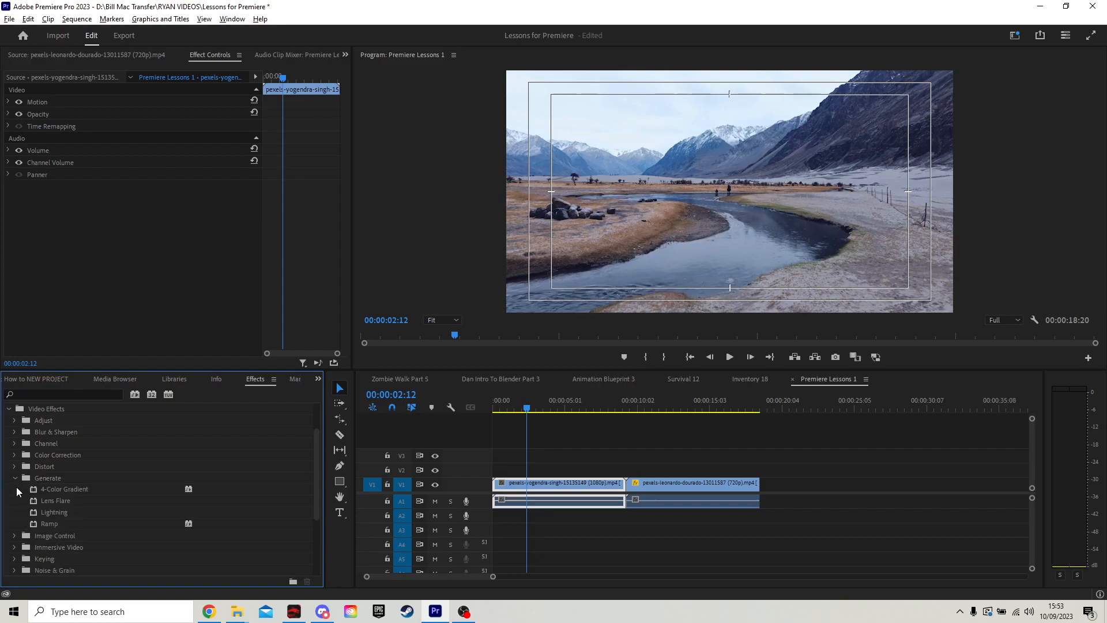
{"action": "left_click", "coordinate": [15, 478]}
{"action": "scroll", "coordinate": [16, 481], "scroll_direction": "down", "scroll_amount": 2}
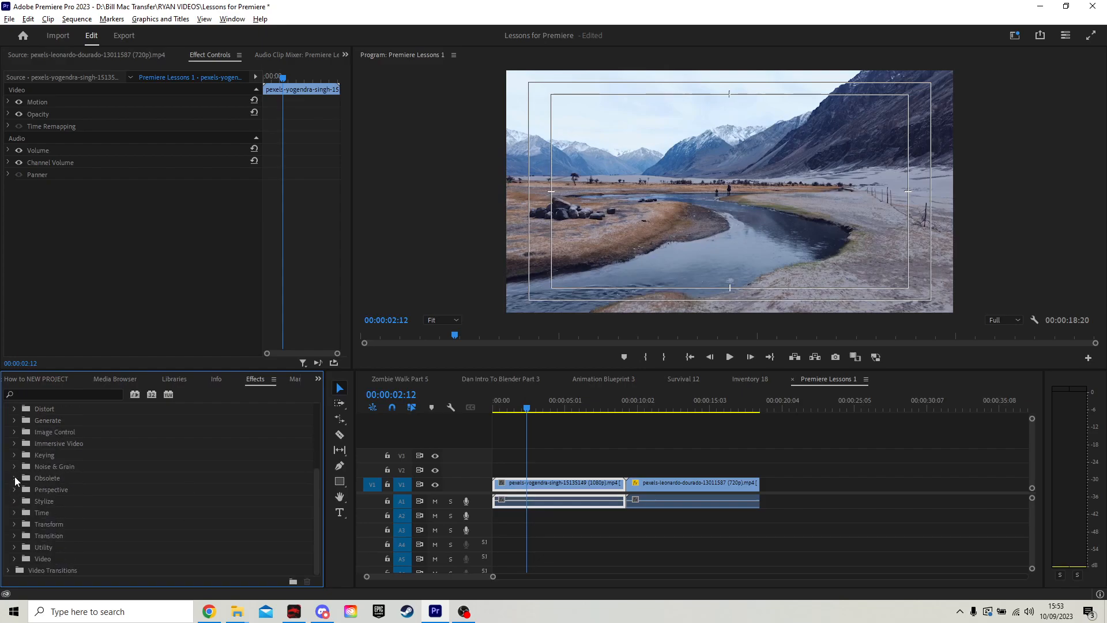
{"action": "left_click", "coordinate": [14, 547]}
{"action": "scroll", "coordinate": [59, 527], "scroll_direction": "down", "scroll_amount": 1}
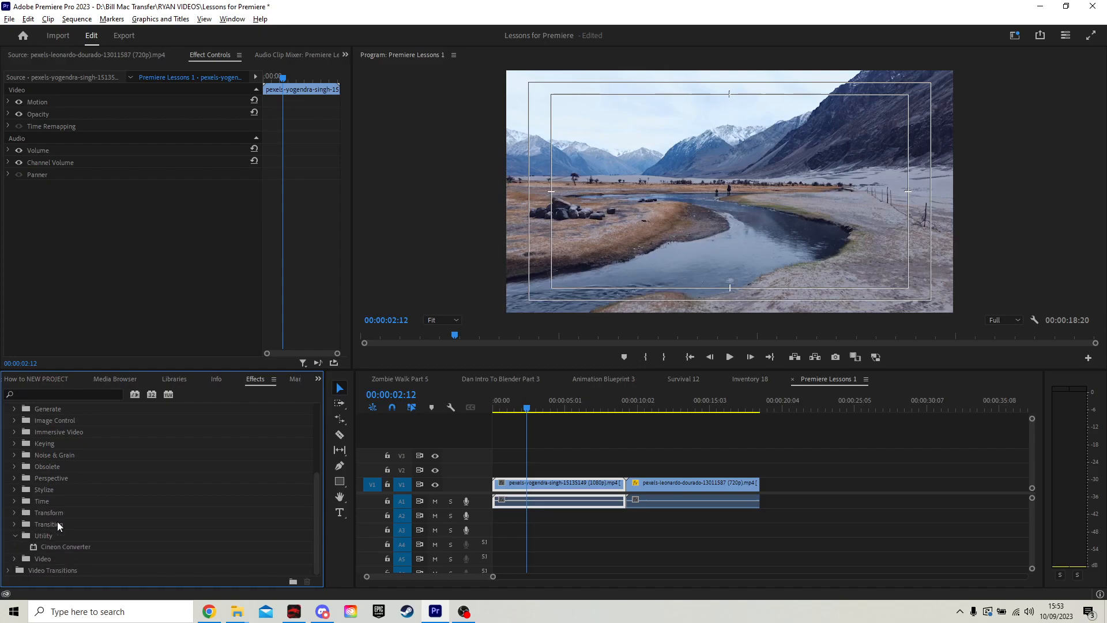
Apply the Timecode effect from the Video category to the first clip on V1
{"action": "left_click", "coordinate": [15, 558]}
{"action": "scroll", "coordinate": [75, 519], "scroll_direction": "down", "scroll_amount": 5}
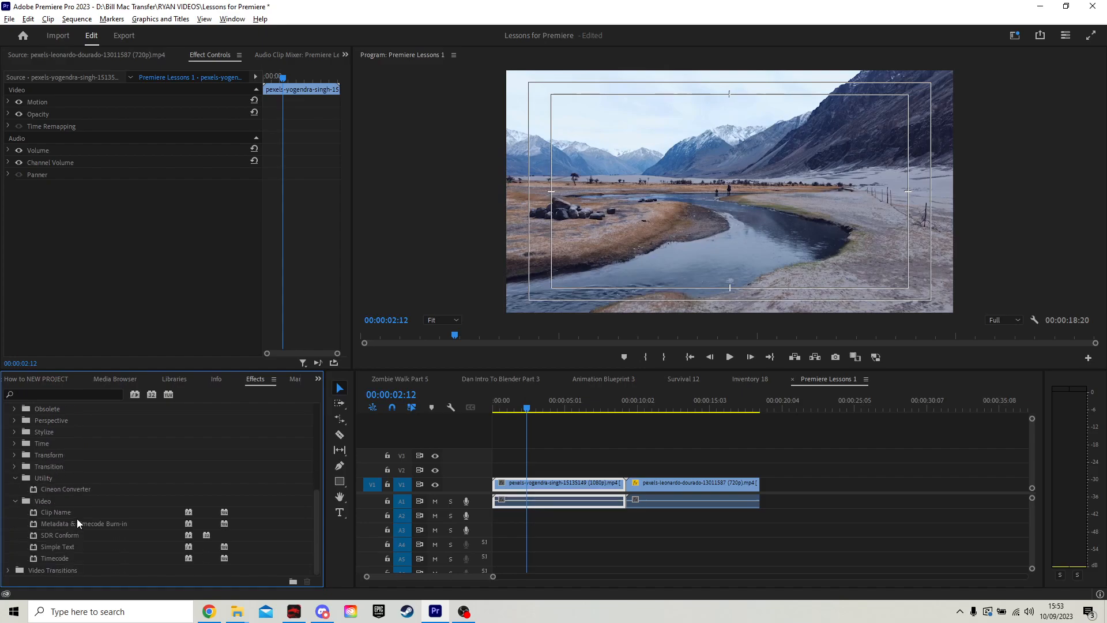
{"action": "left_click_drag", "start_coordinate": [64, 557], "coordinate": [572, 485]}
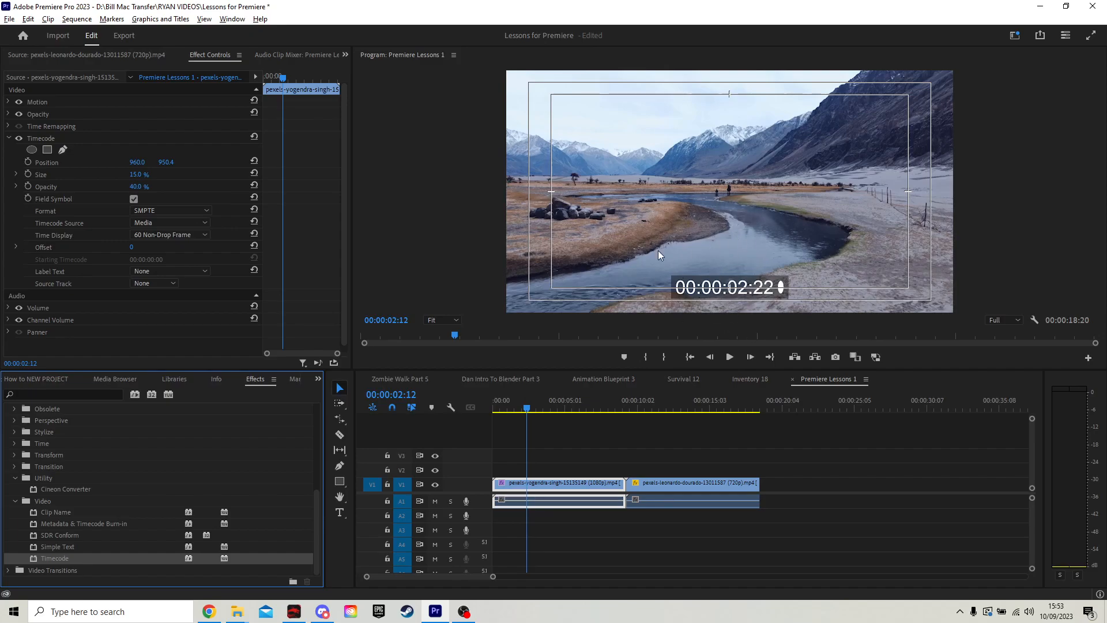
Scrub through the first clip to preview the timecode overlay, and delete the Timecode effect
{"action": "left_click", "coordinate": [532, 409]}
{"action": "left_click_drag", "start_coordinate": [534, 411], "coordinate": [561, 410]}
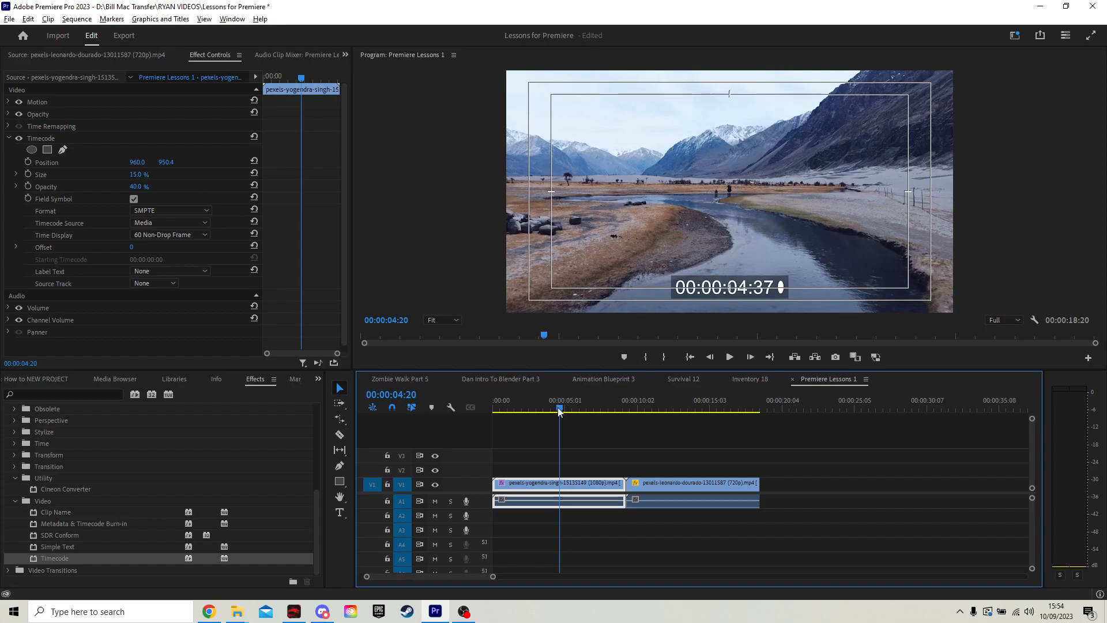
{"action": "left_click", "coordinate": [566, 408]}
{"action": "left_click_drag", "start_coordinate": [567, 410], "coordinate": [559, 410]}
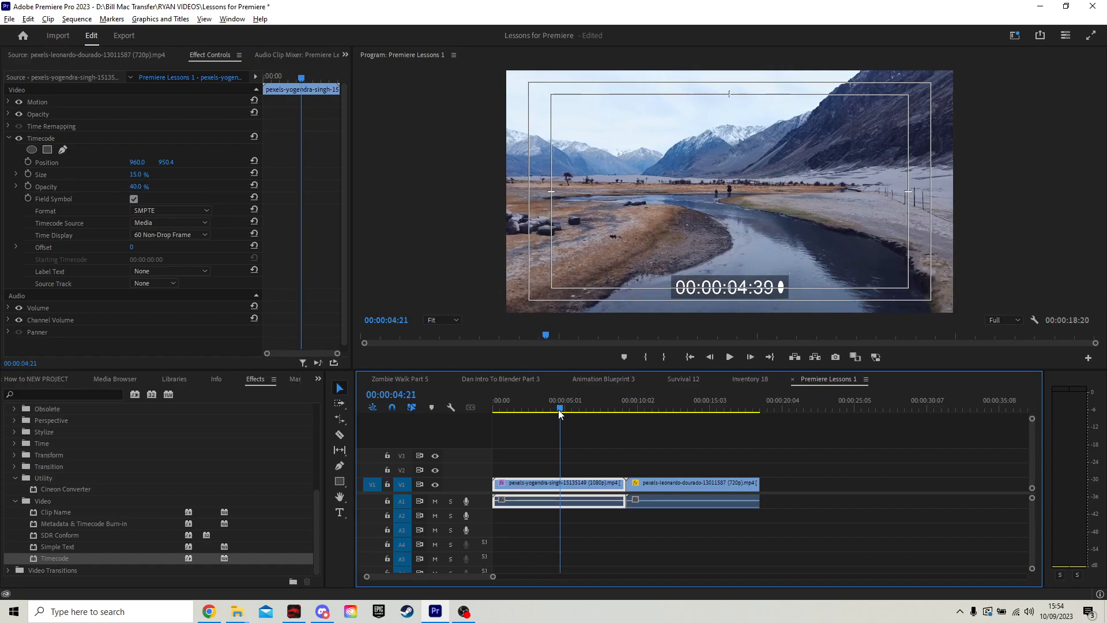
{"action": "left_click", "coordinate": [78, 139]}
{"action": "key", "text": "Delete"}
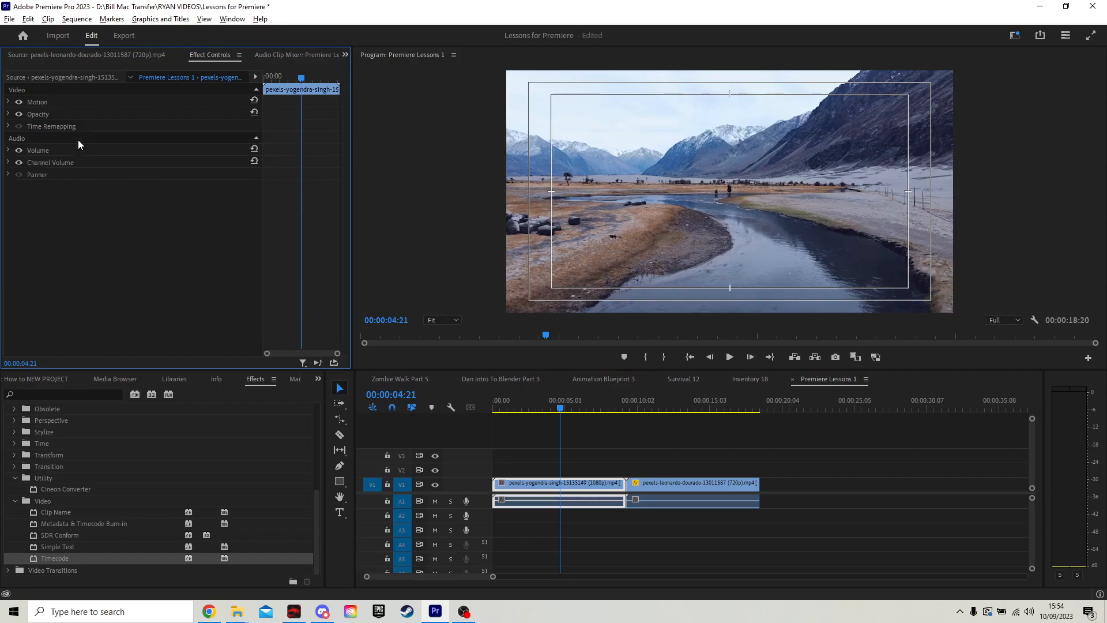
{"action": "mouse_move", "coordinate": [551, 410]}
{"action": "left_mouse_down"}
{"action": "mouse_move", "coordinate": [528, 410]}
{"action": "mouse_move", "coordinate": [541, 408]}
{"action": "left_mouse_up"}
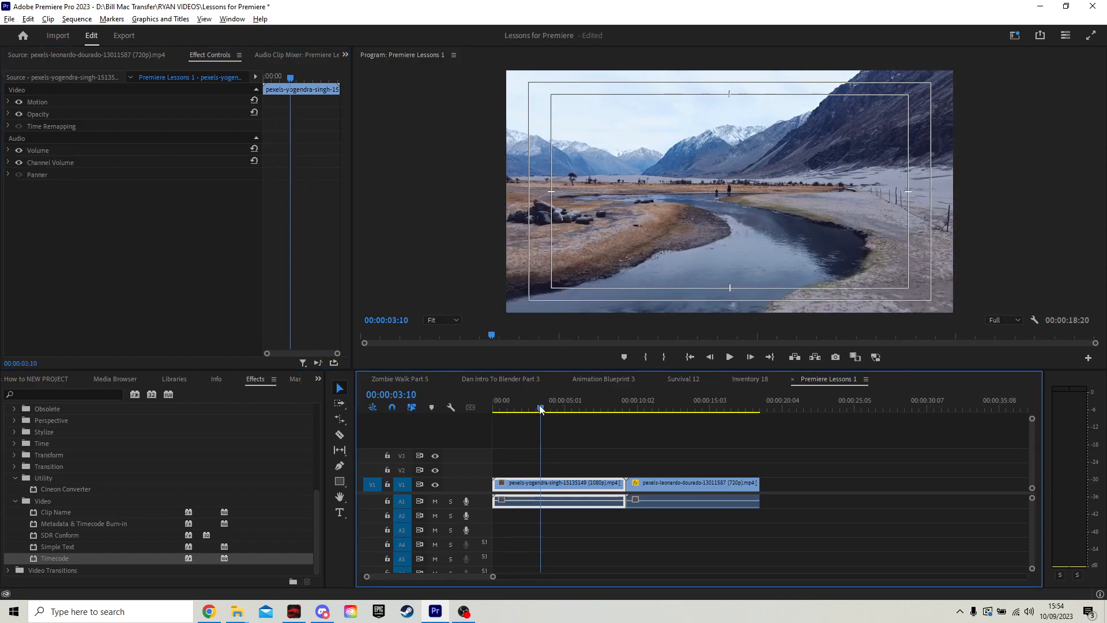
Collapse the Video and Utility categories in the video effects list
{"action": "left_click", "coordinate": [16, 502]}
{"action": "left_click", "coordinate": [15, 478]}
{"action": "scroll", "coordinate": [241, 477], "scroll_direction": "up", "scroll_amount": 5}
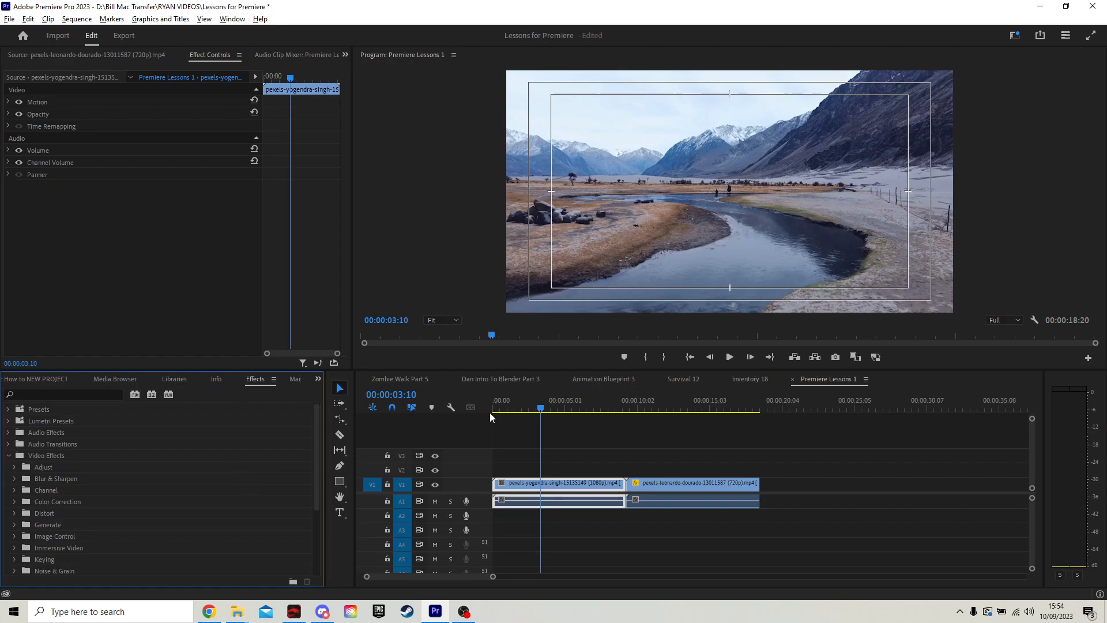
{"action": "left_click_drag", "start_coordinate": [541, 410], "coordinate": [522, 411]}
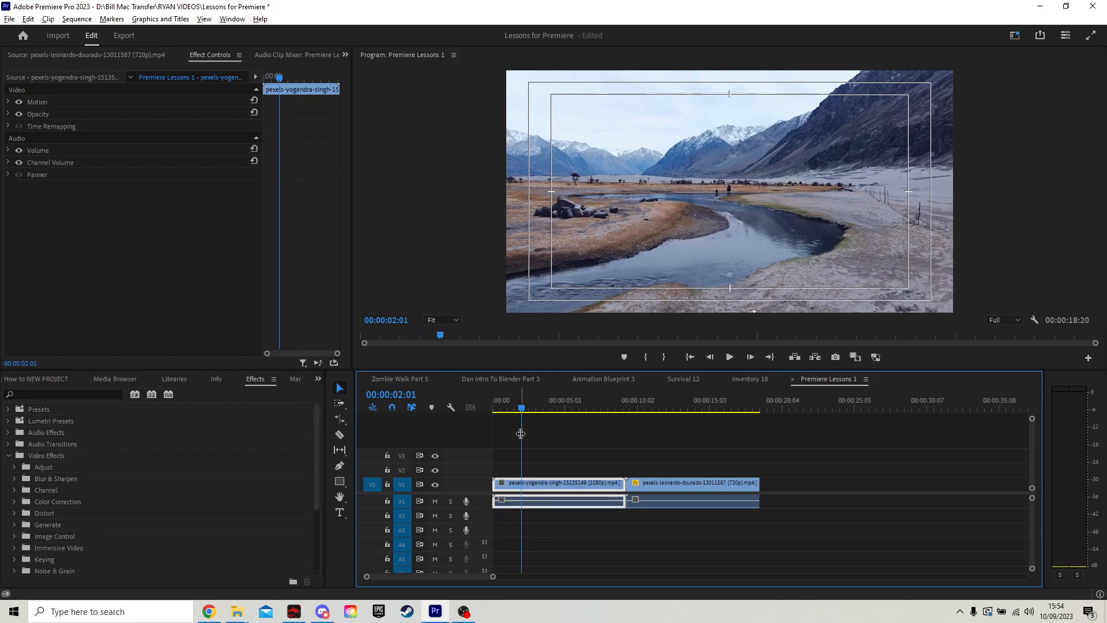
{"action": "mouse_move", "coordinate": [524, 414]}
{"action": "left_mouse_down"}
{"action": "mouse_move", "coordinate": [588, 411]}
{"action": "mouse_move", "coordinate": [488, 416]}
{"action": "mouse_move", "coordinate": [604, 420]}
{"action": "mouse_move", "coordinate": [532, 433]}
{"action": "left_mouse_up"}
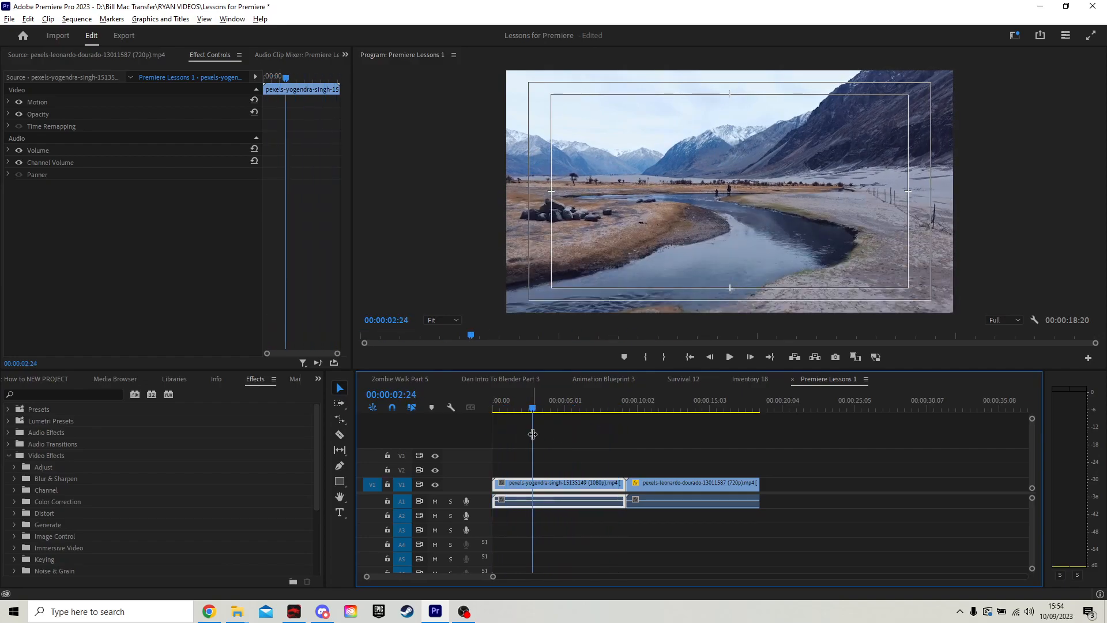